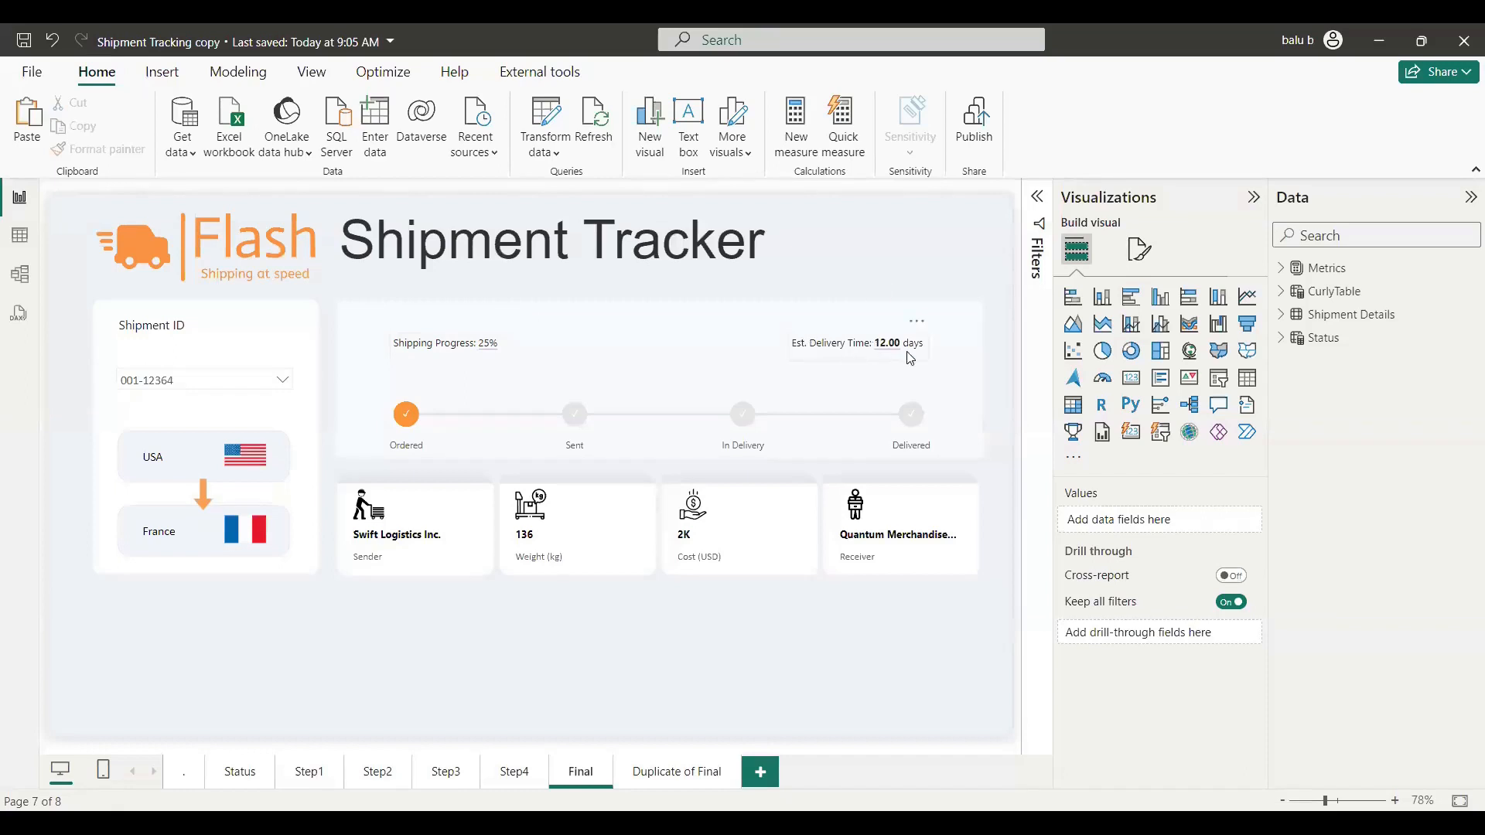
- Move the Shipment ID slicer back one shipment at a time through the three preceding shipments to compare their tracker details
click(283, 380)
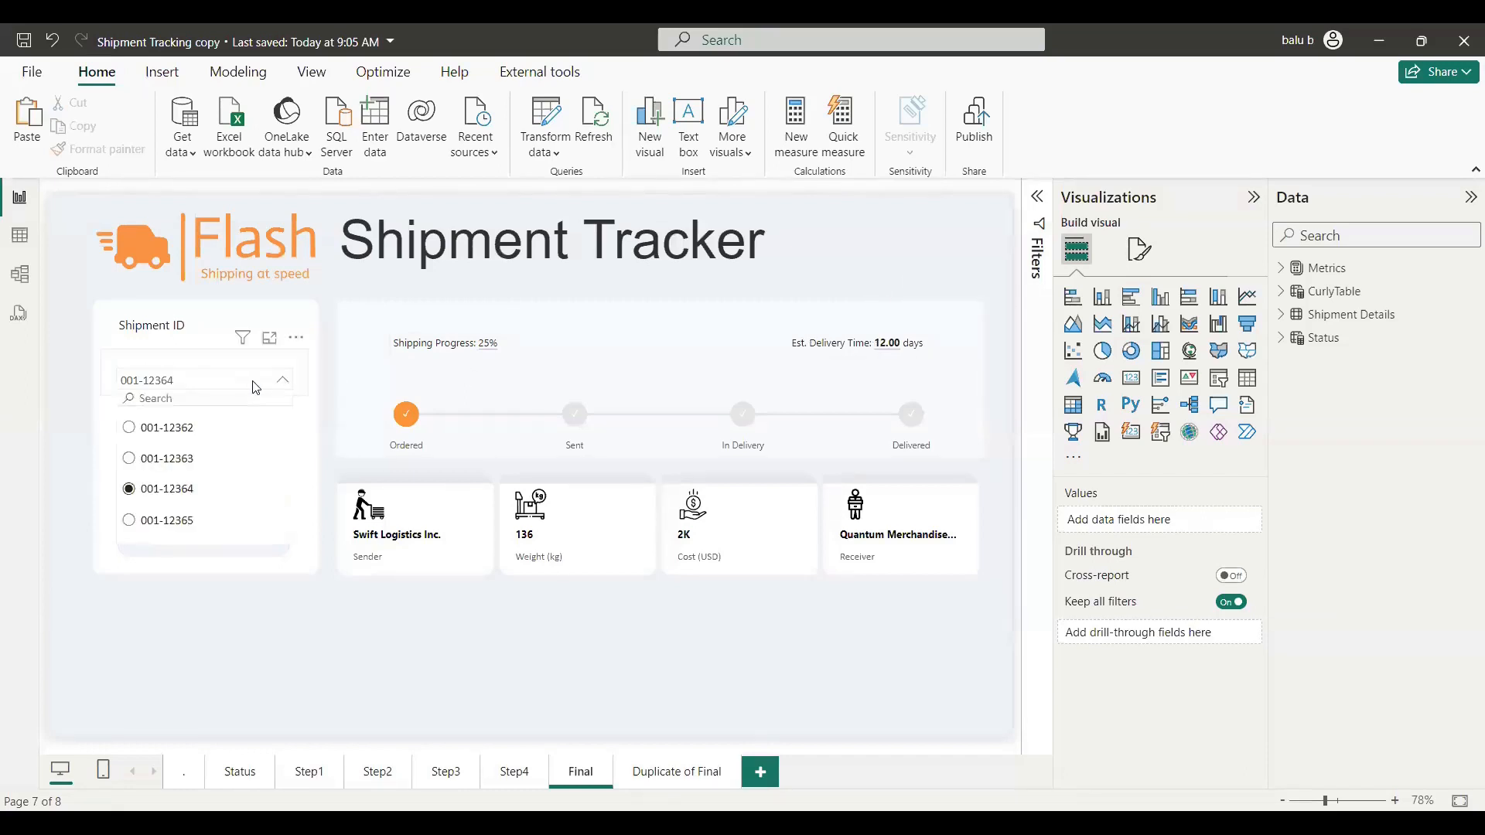
click(154, 464)
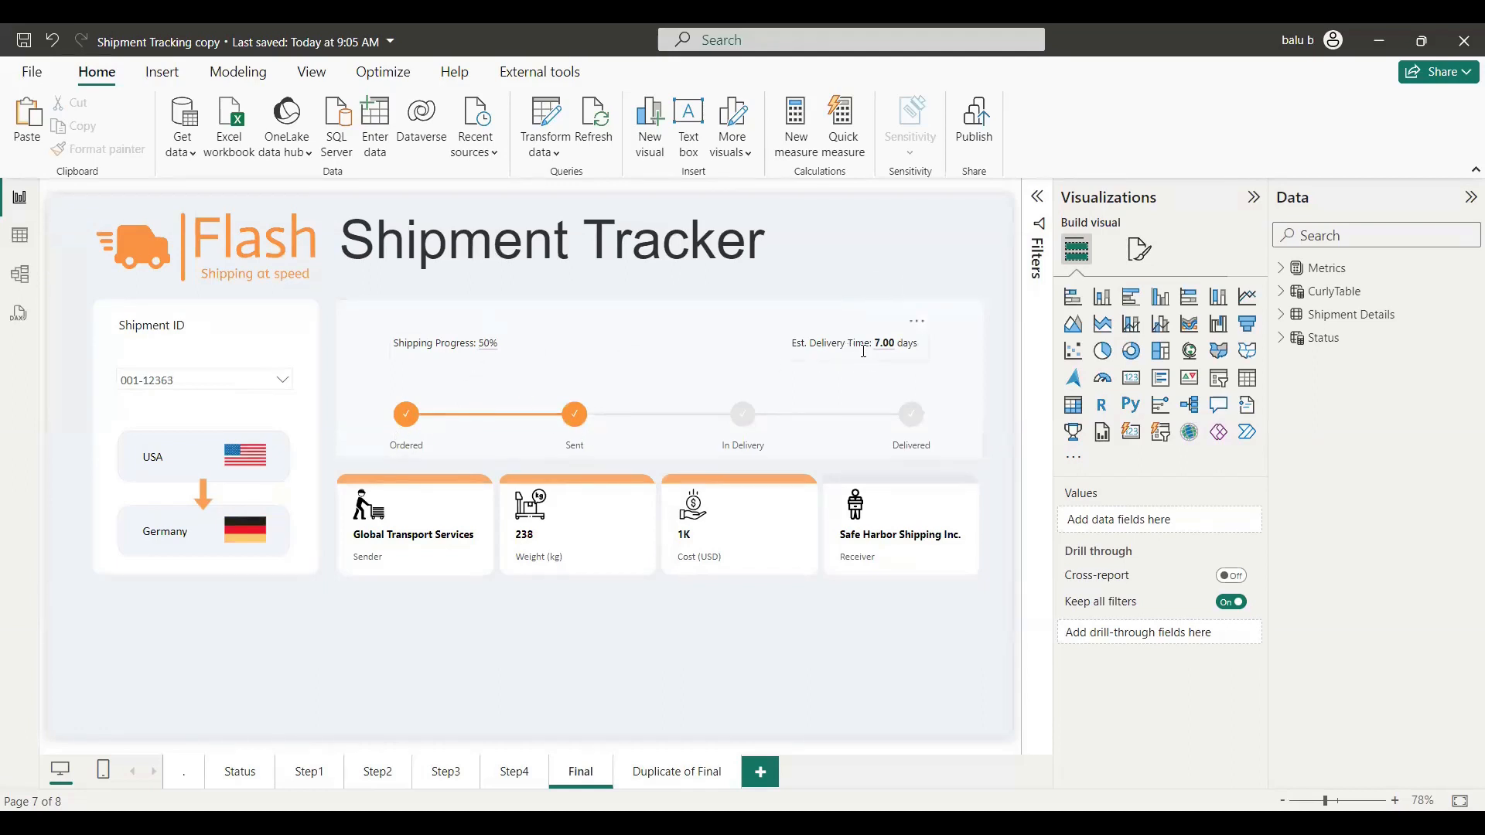
click(265, 398)
click(186, 427)
click(246, 379)
scroll(182, 446, up, 2)
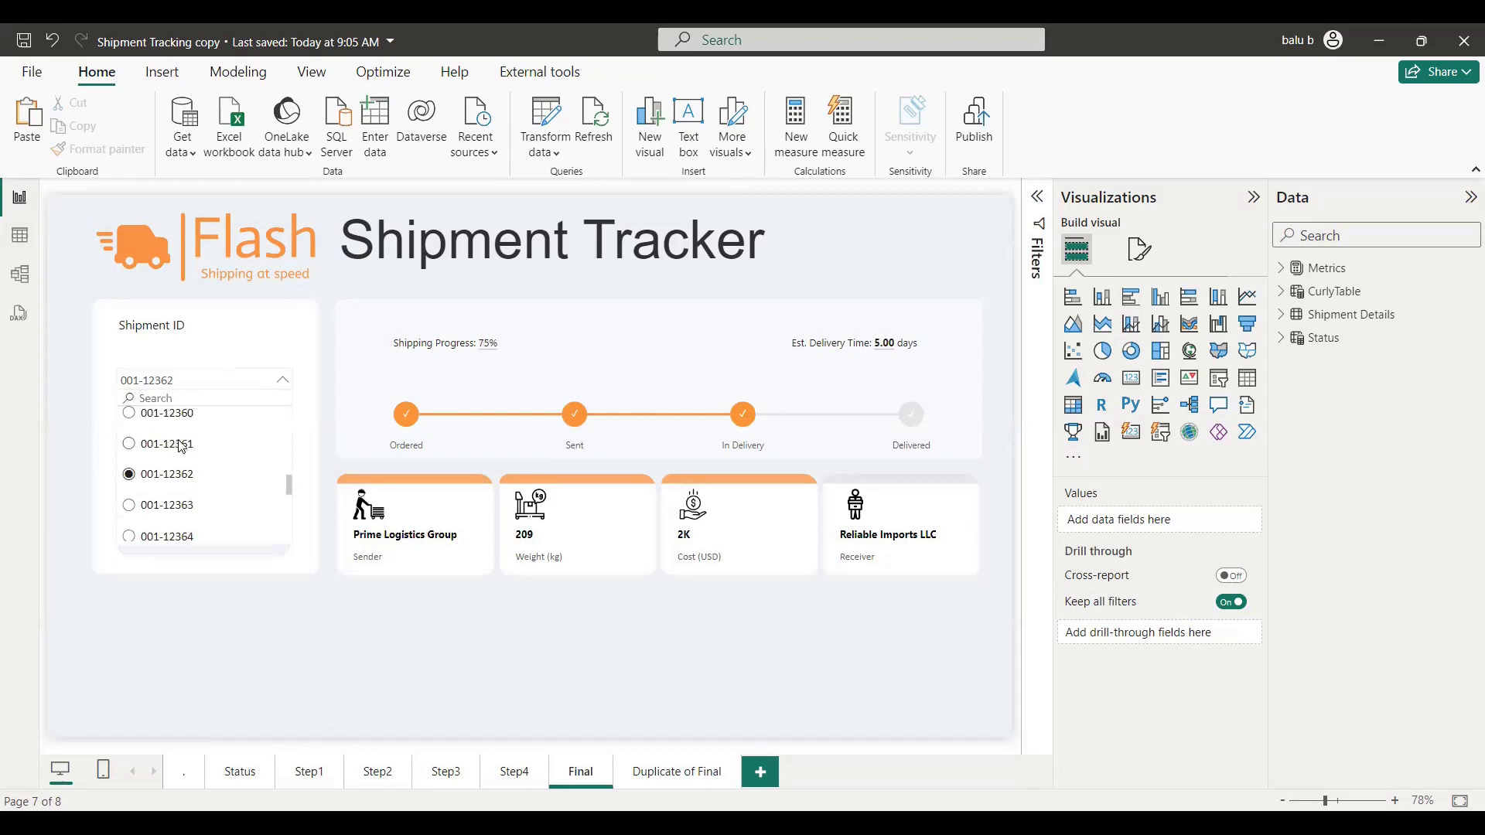
click(182, 445)
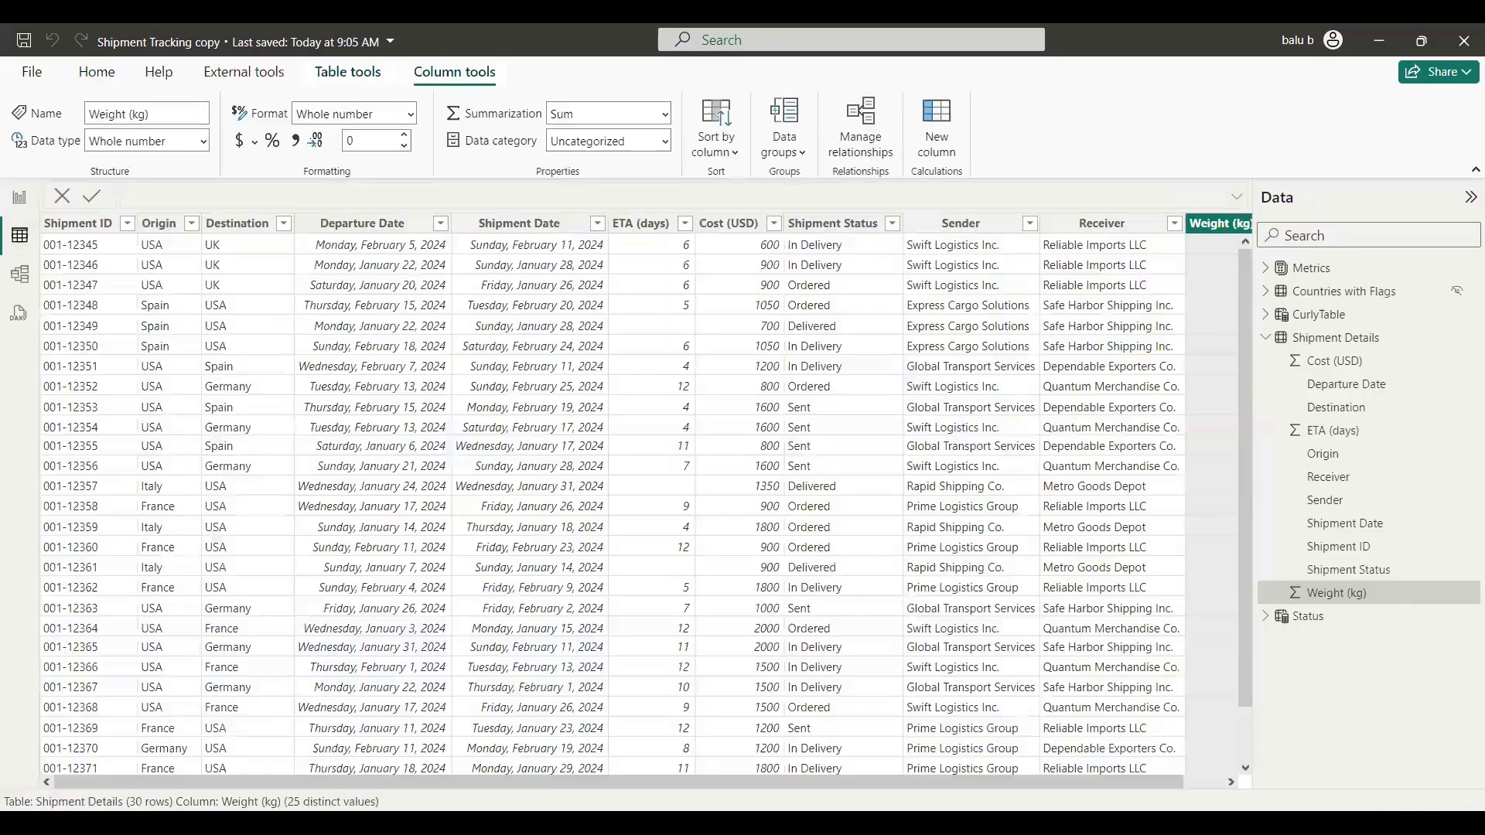
- Examine the Shipment Details table's columns, including Shipment ID, Destination, Shipment Date, ETA (days), Cost (USD) and Shipment Status
click(1328, 340)
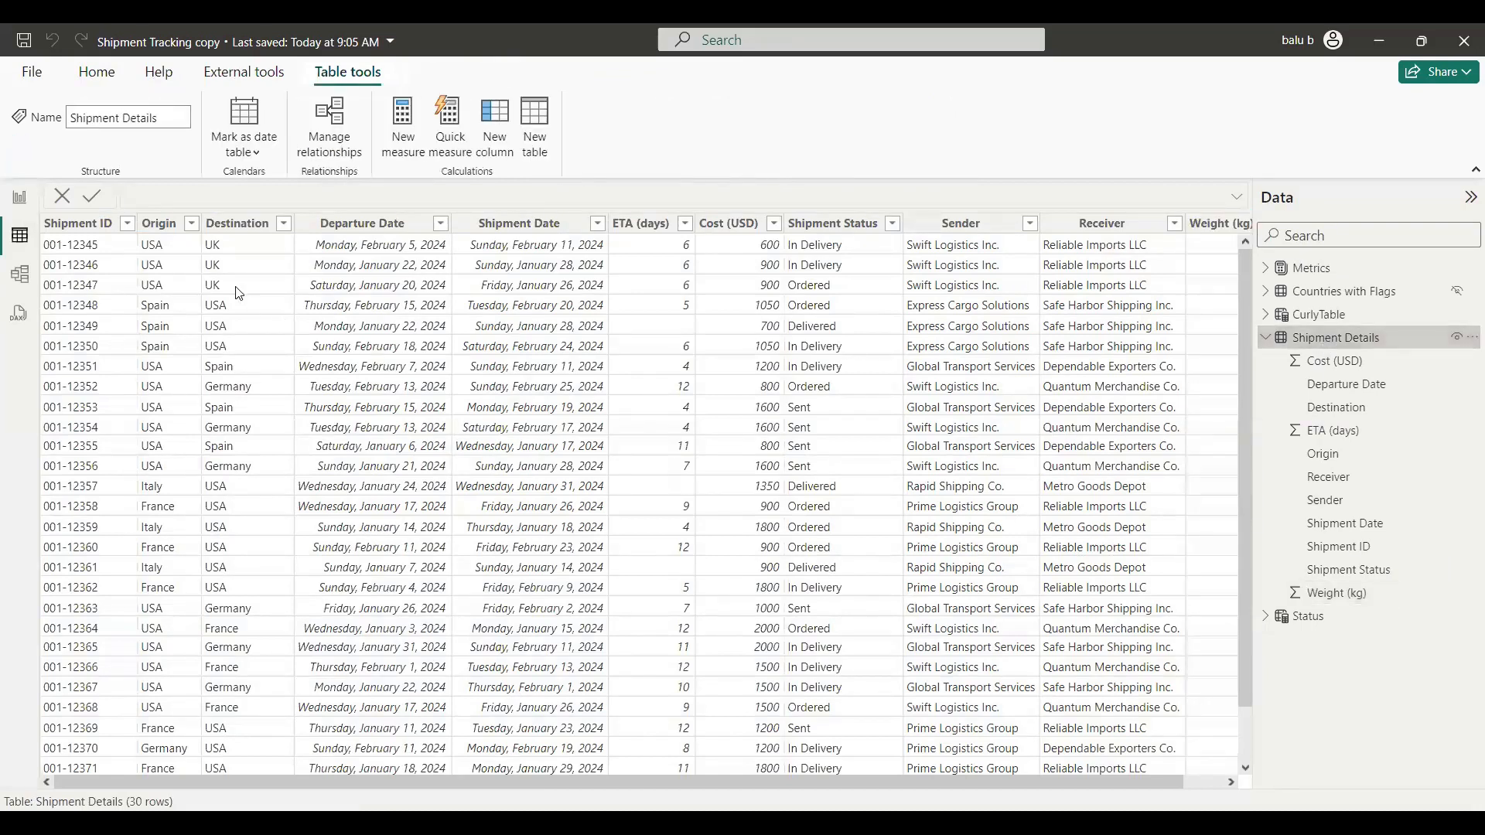
click(91, 231)
click(533, 227)
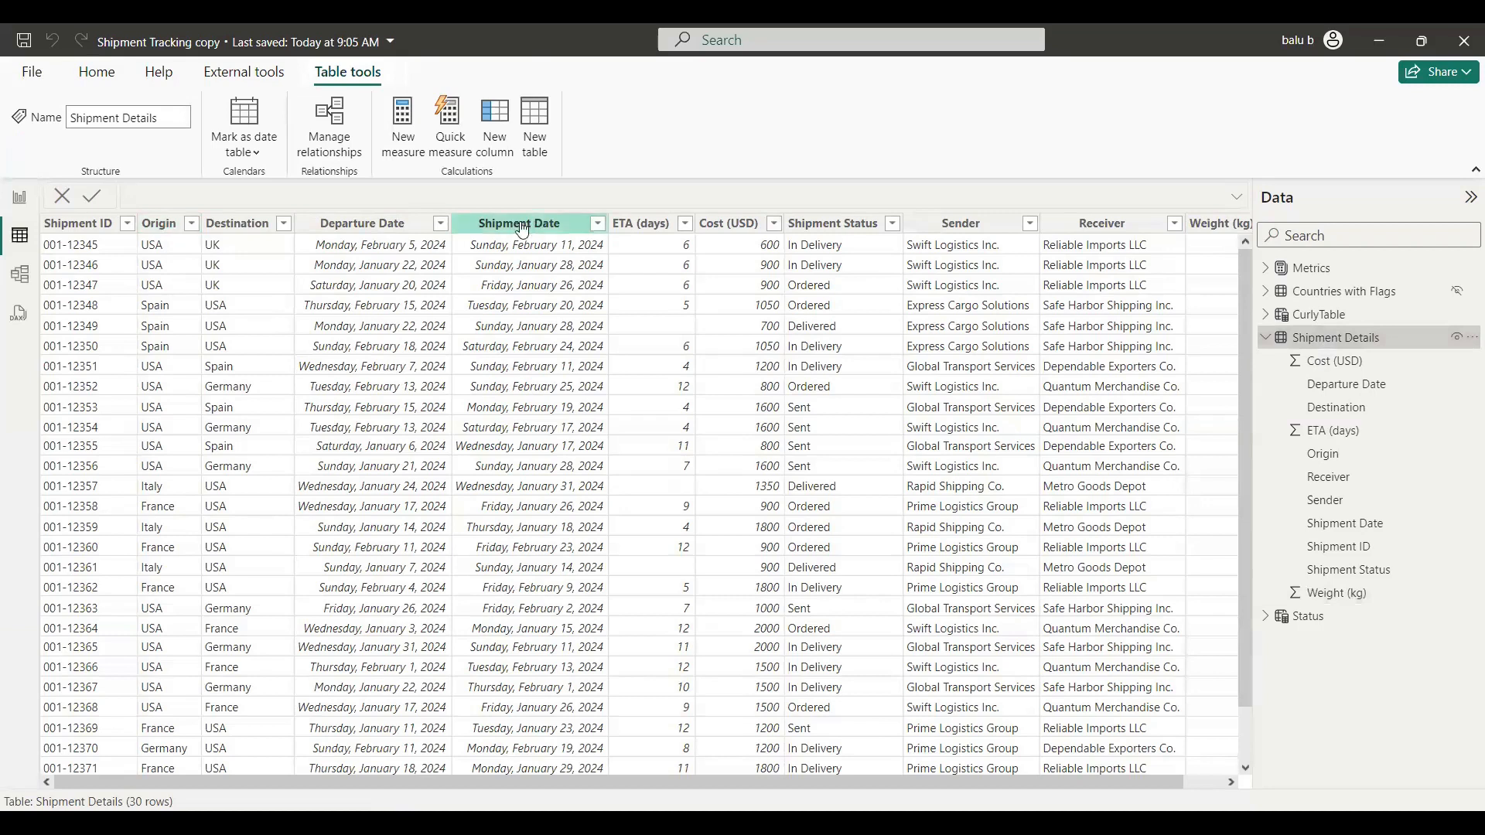
click(235, 230)
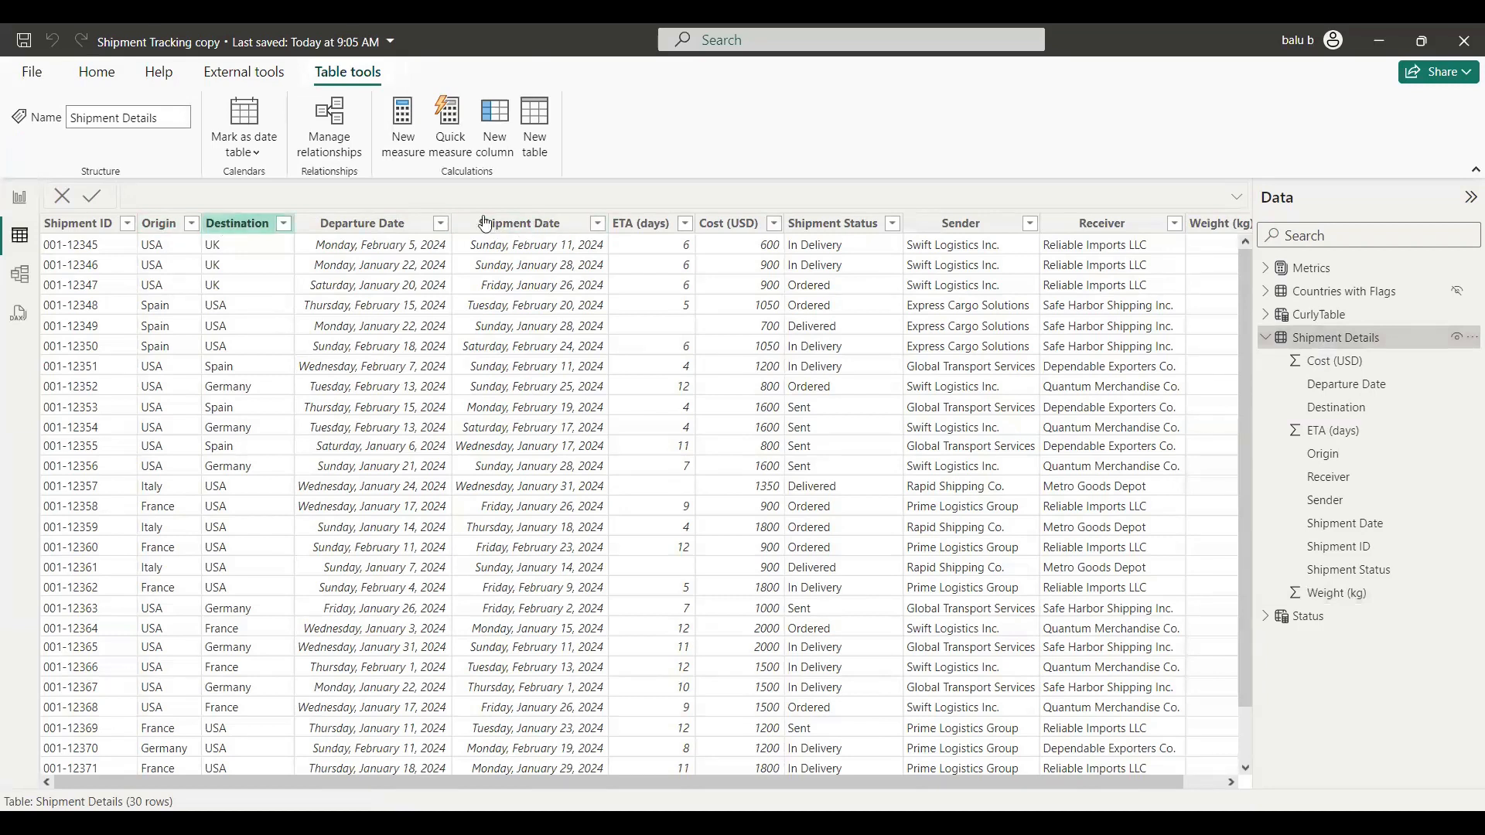
click(642, 230)
click(735, 231)
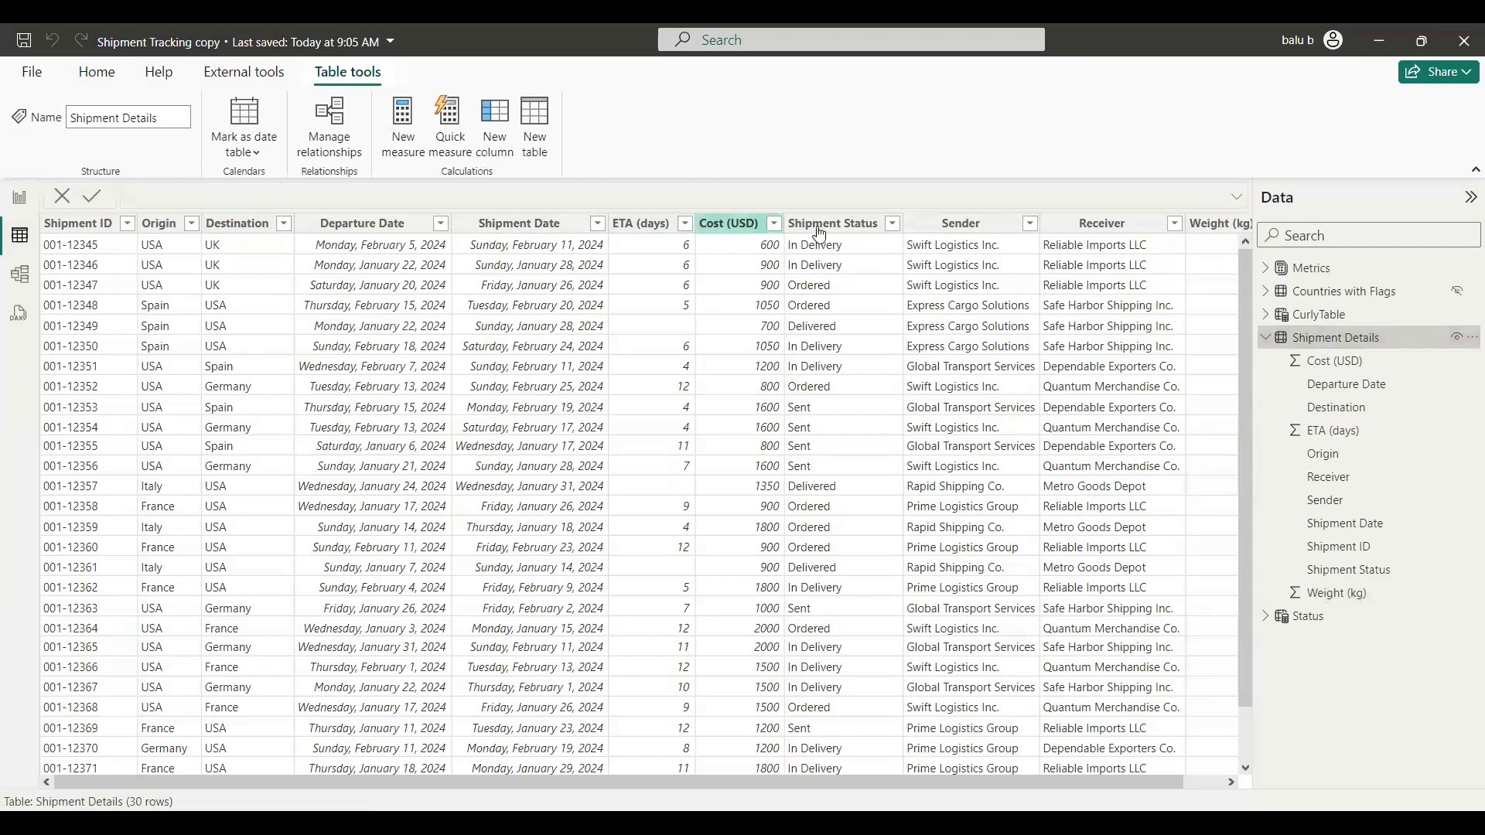
click(839, 231)
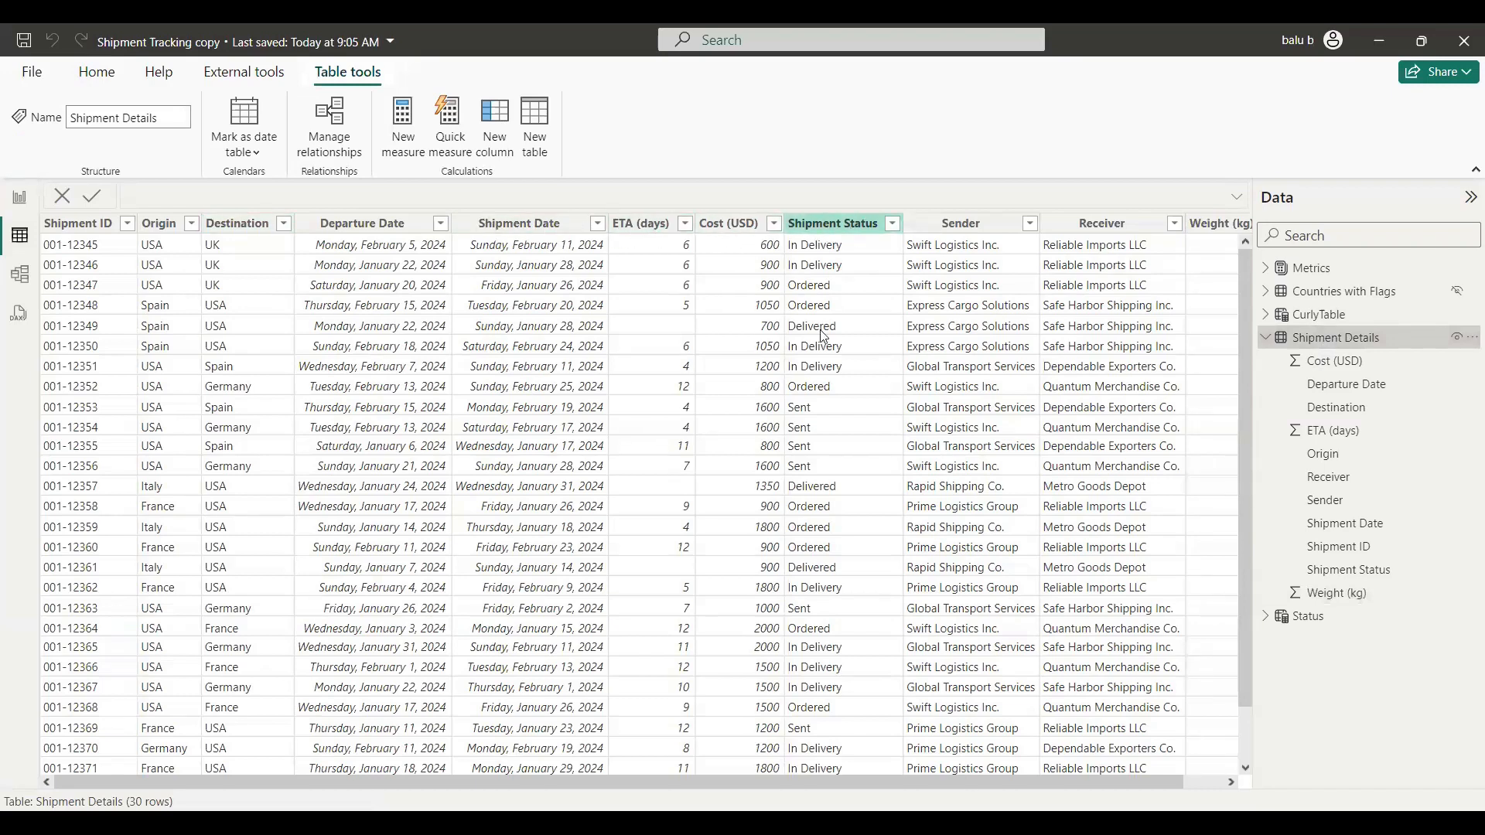
click(744, 333)
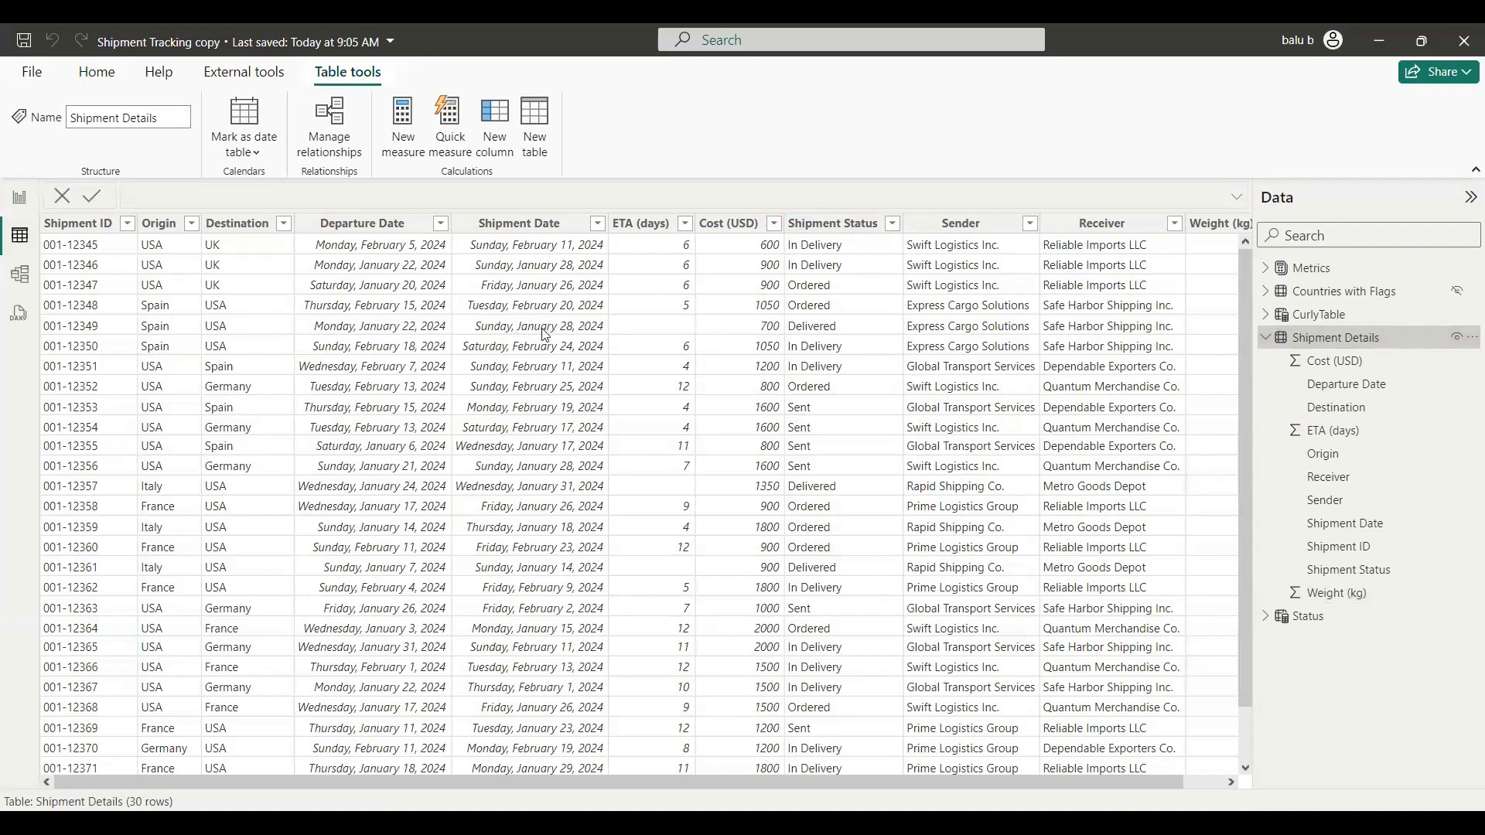
click(641, 226)
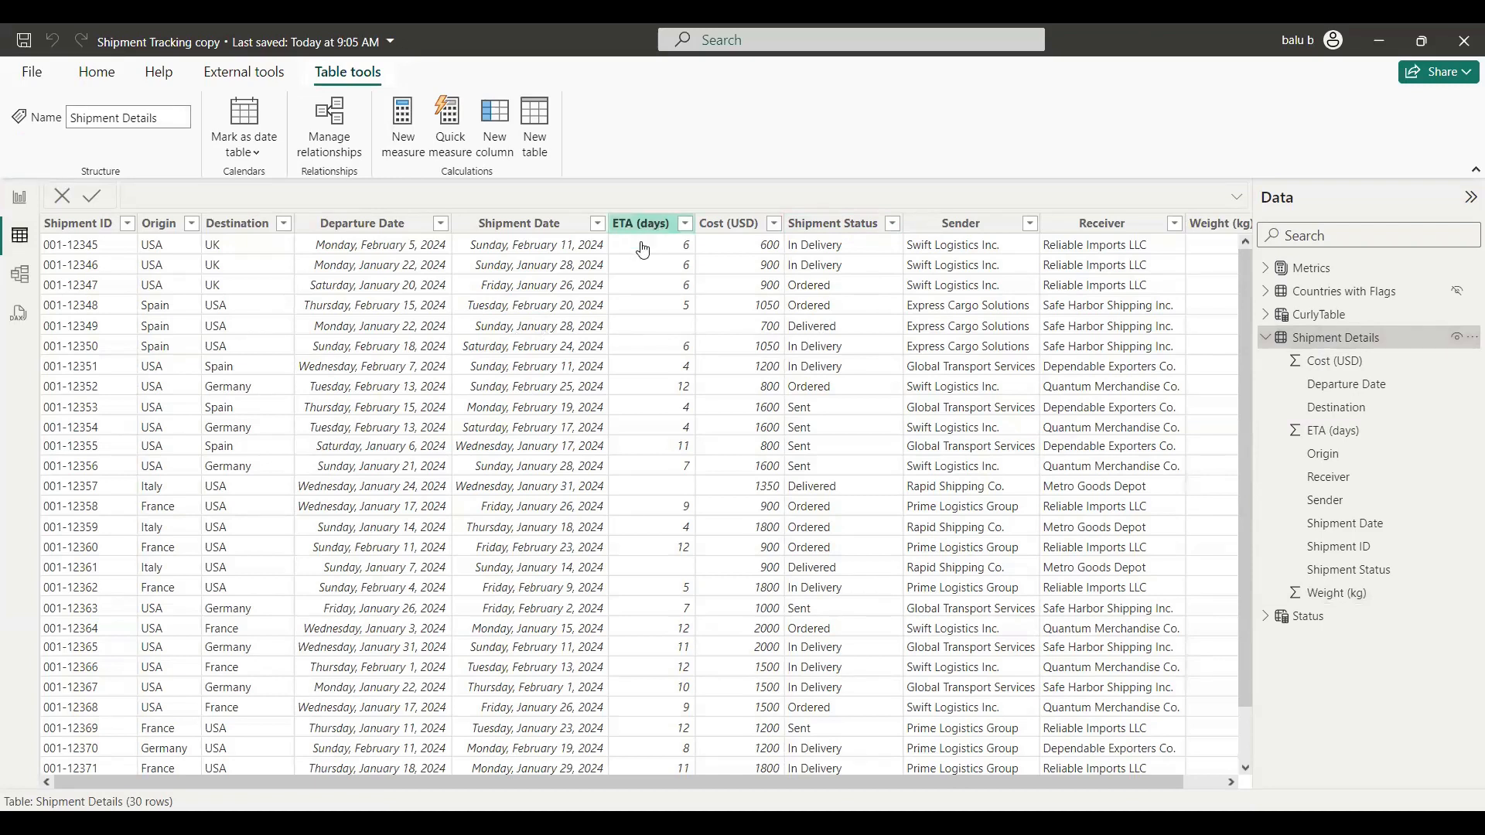
click(556, 229)
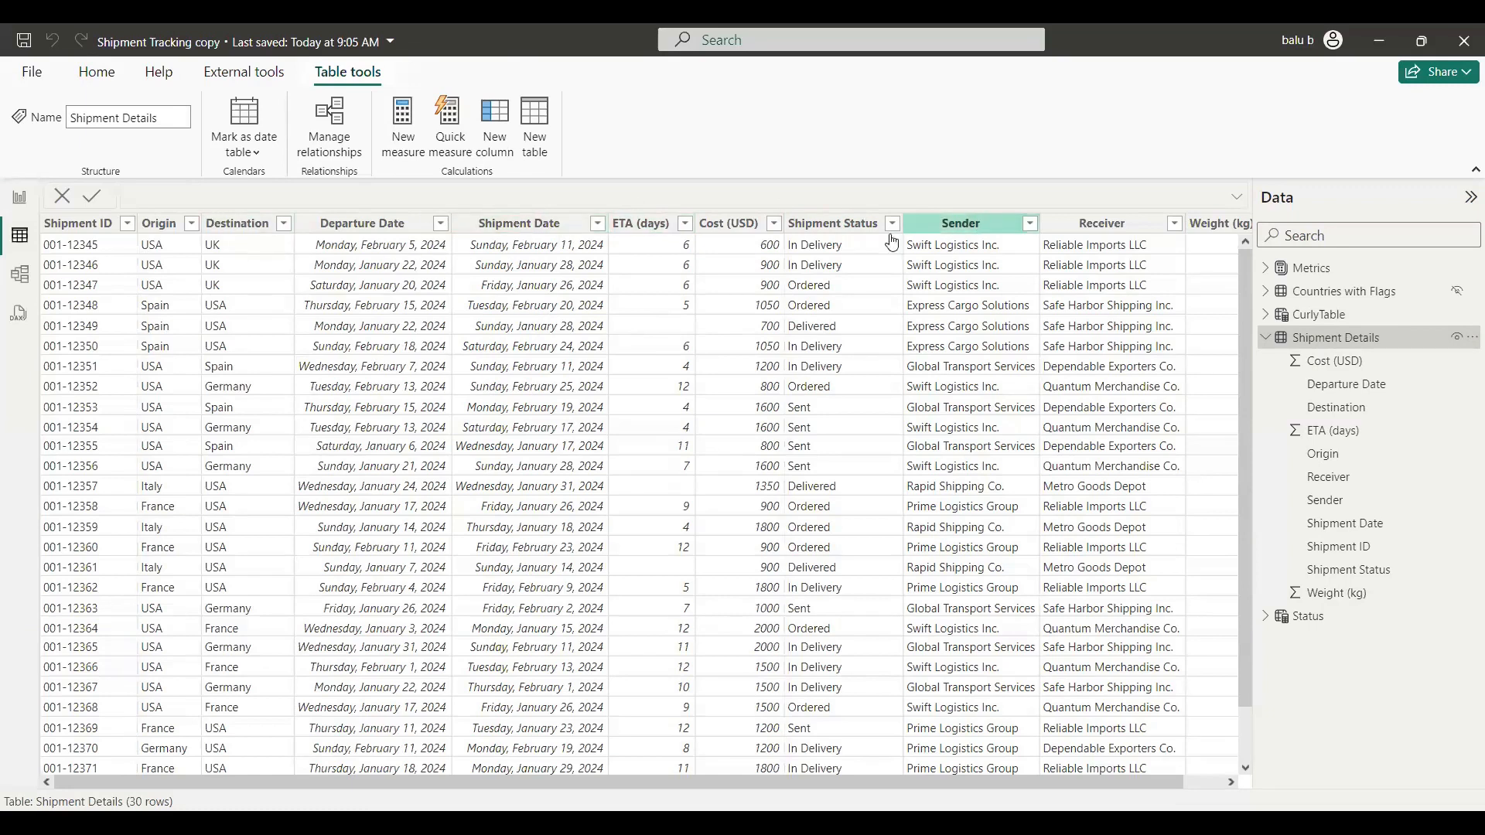
click(836, 230)
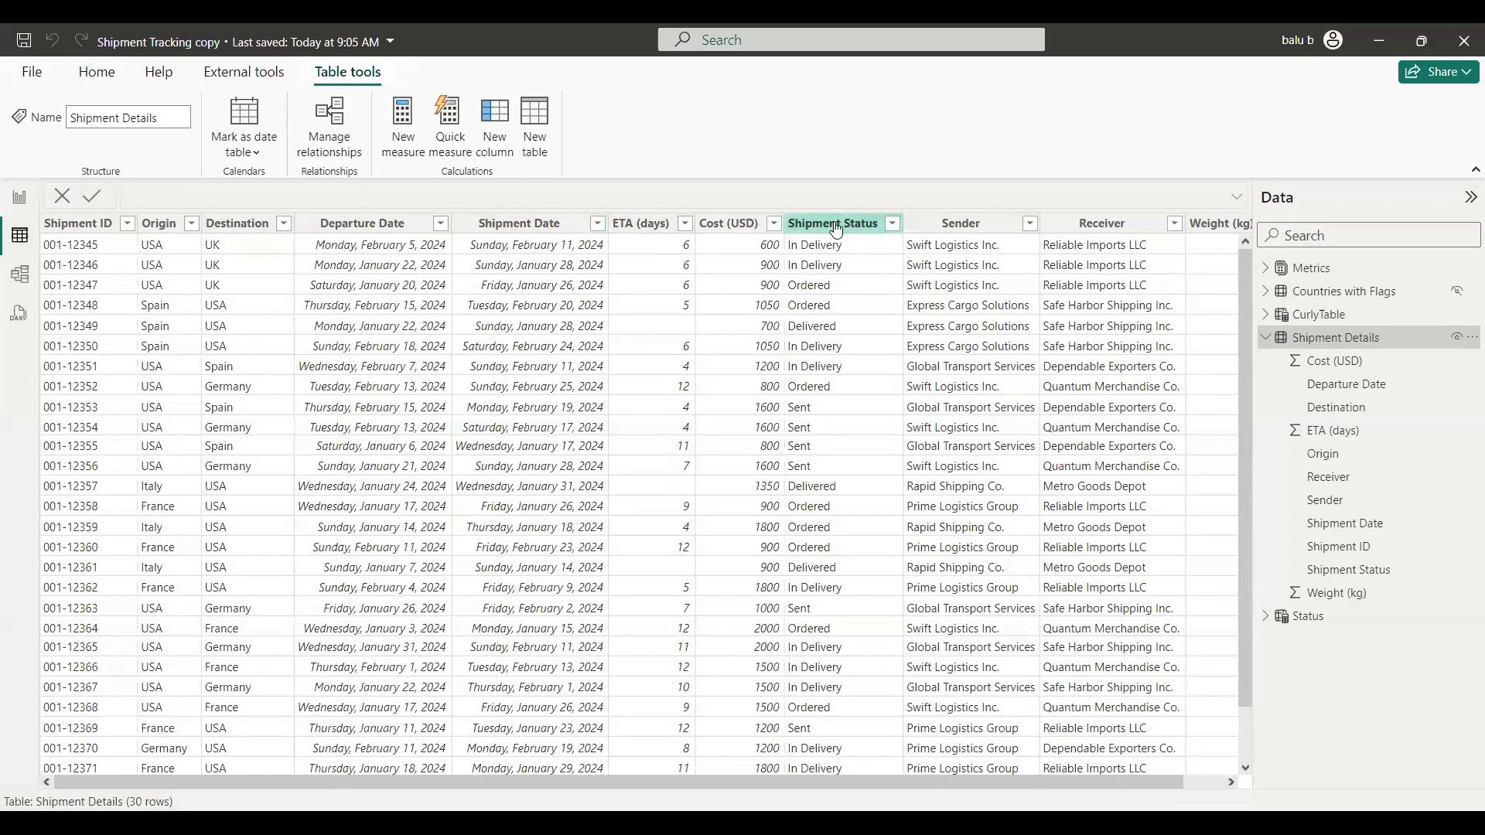
- Inspect the distinct Shipment Status values without filtering, and look over the remaining columns through Weight (kg)
click(894, 225)
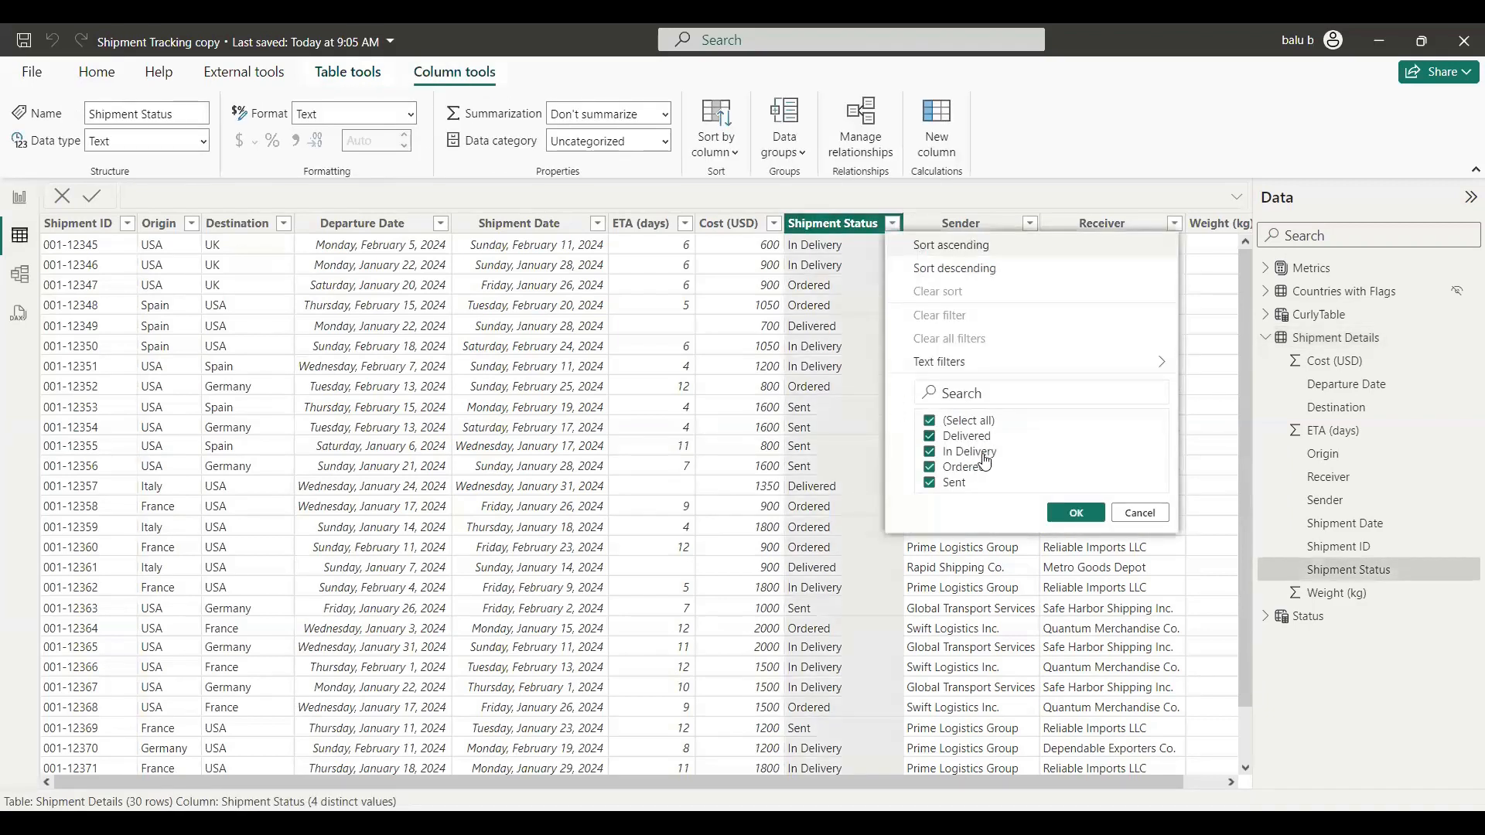
click(1141, 515)
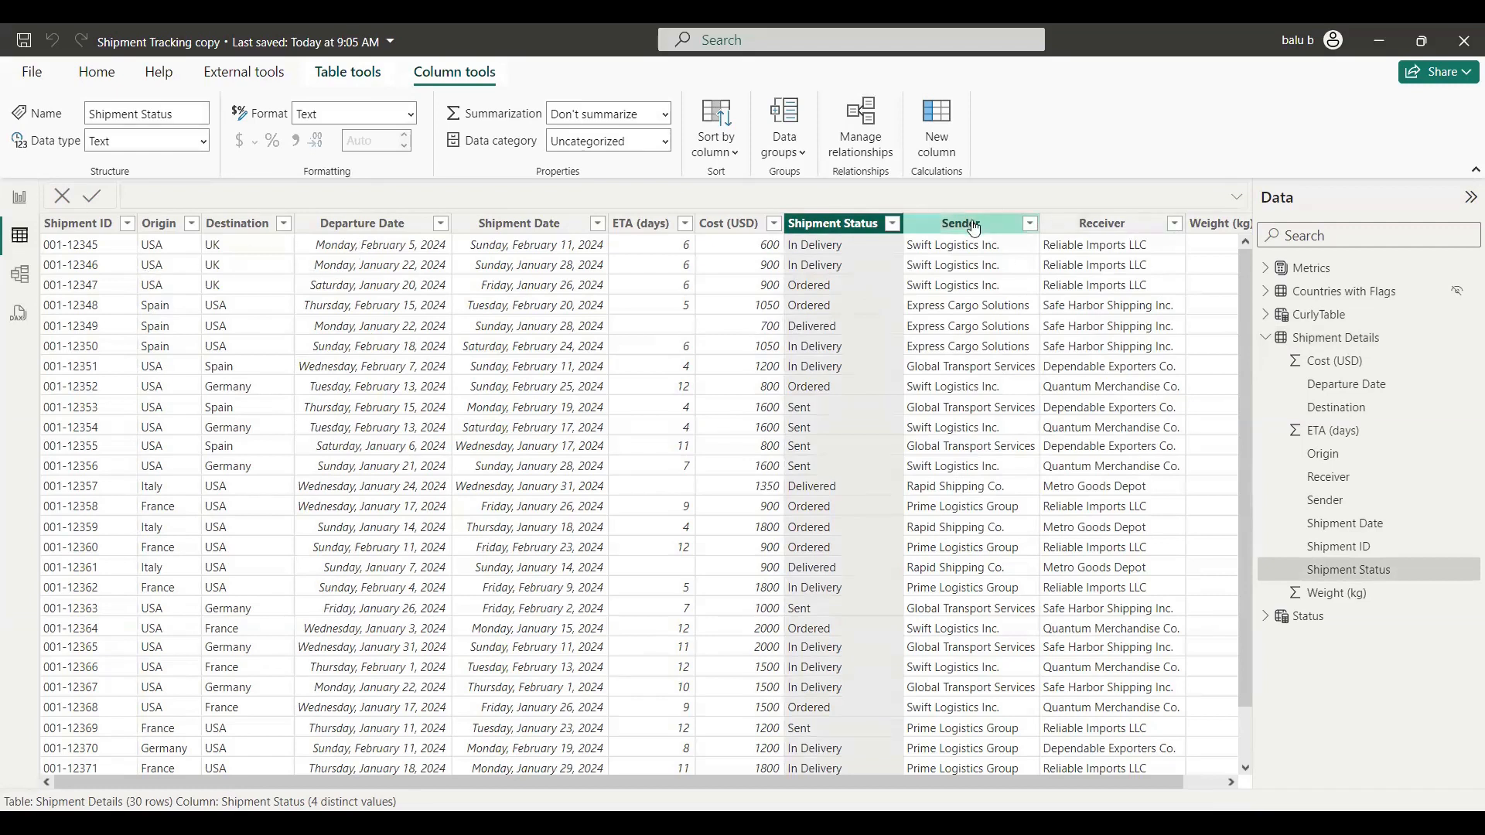
scroll(940, 231, right, 1)
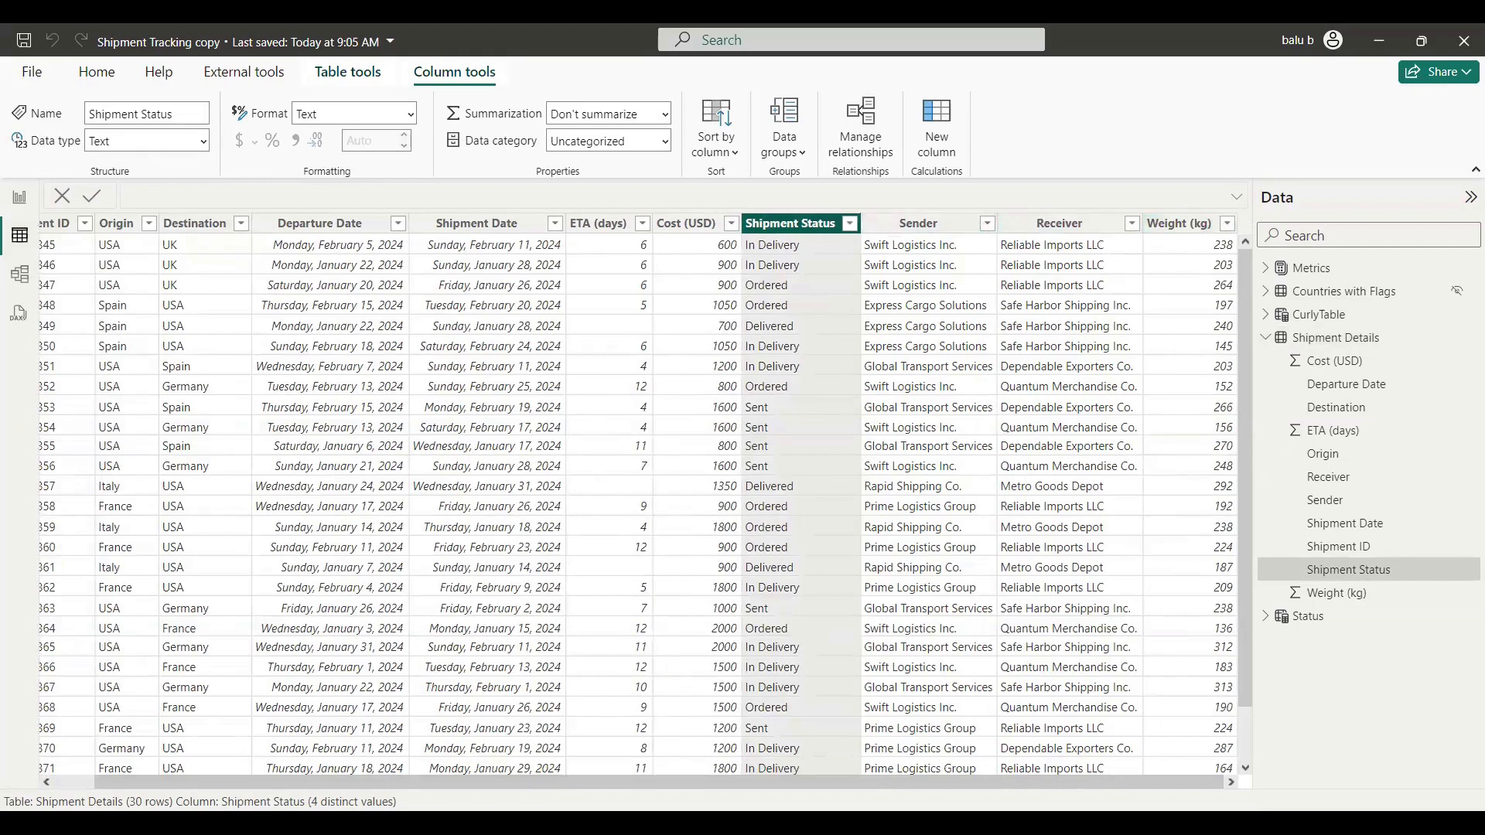
scroll(181, 381, left, 1)
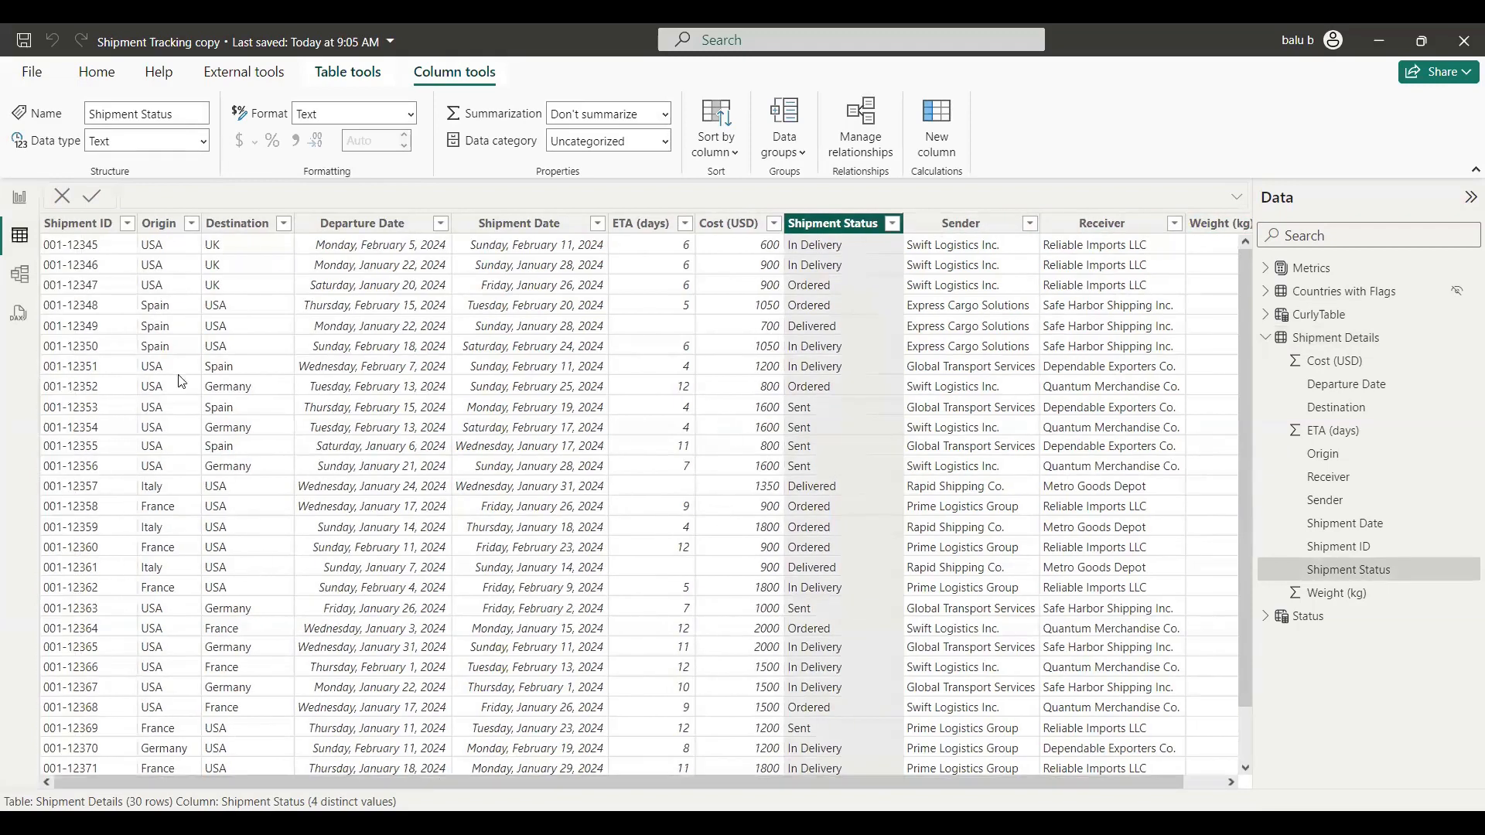
- Review the tables in the data model for relationships and return to the report
click(17, 278)
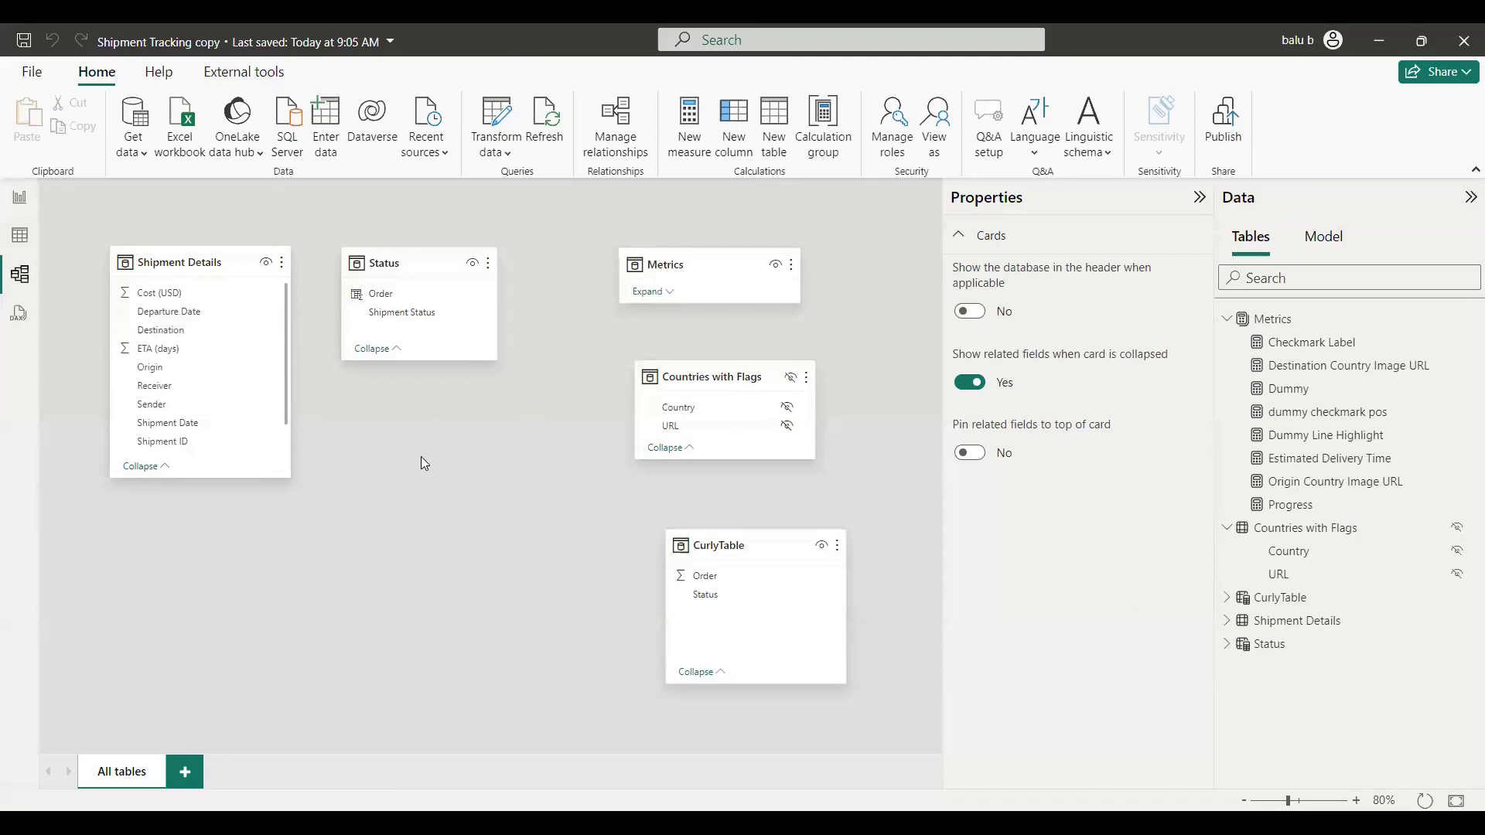
click(20, 198)
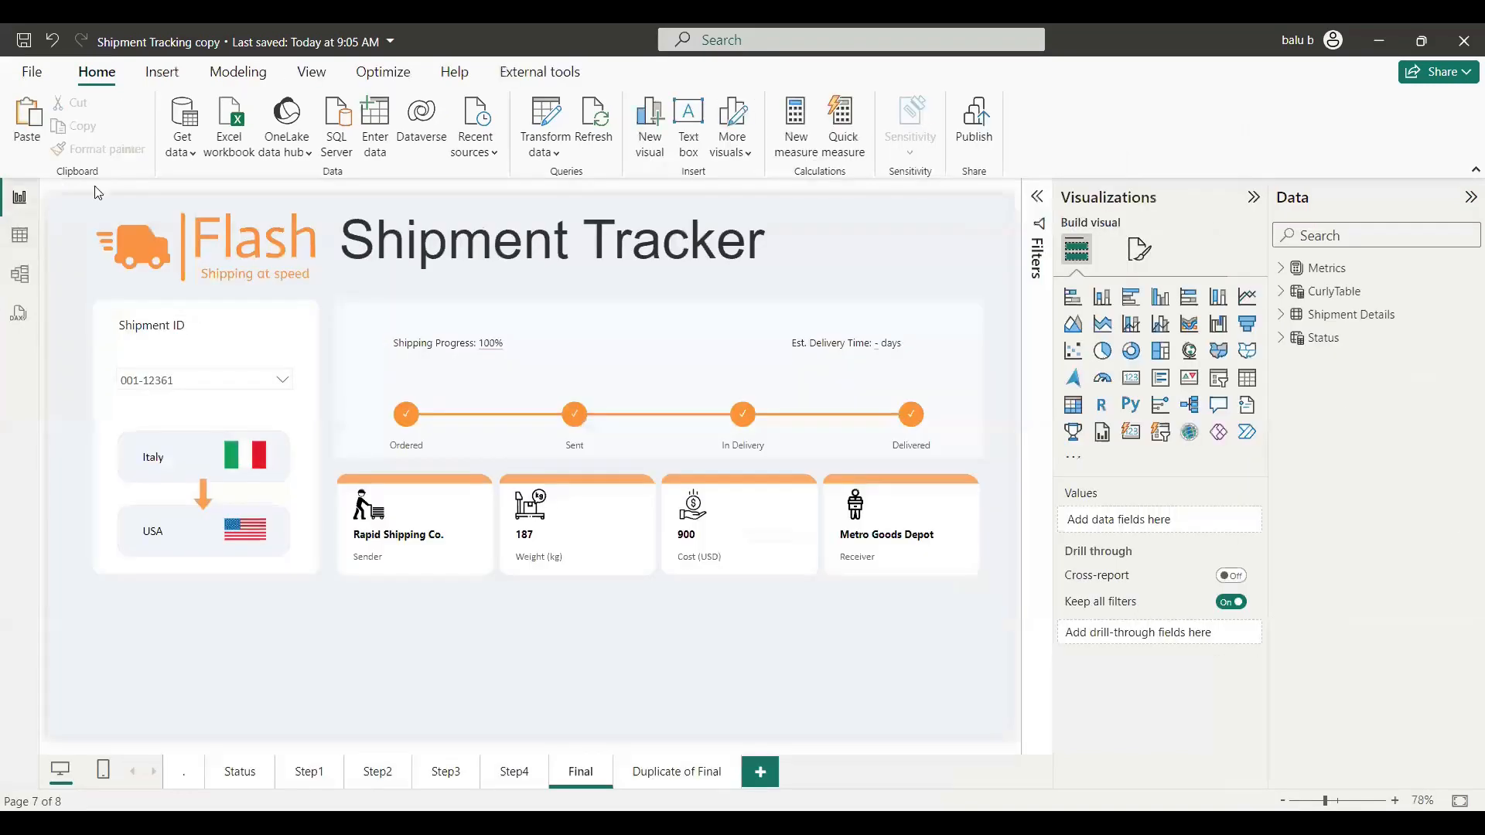
- On the Duplicate of Final page, place an empty line chart above the four cards and resize it to match their combined width
click(681, 774)
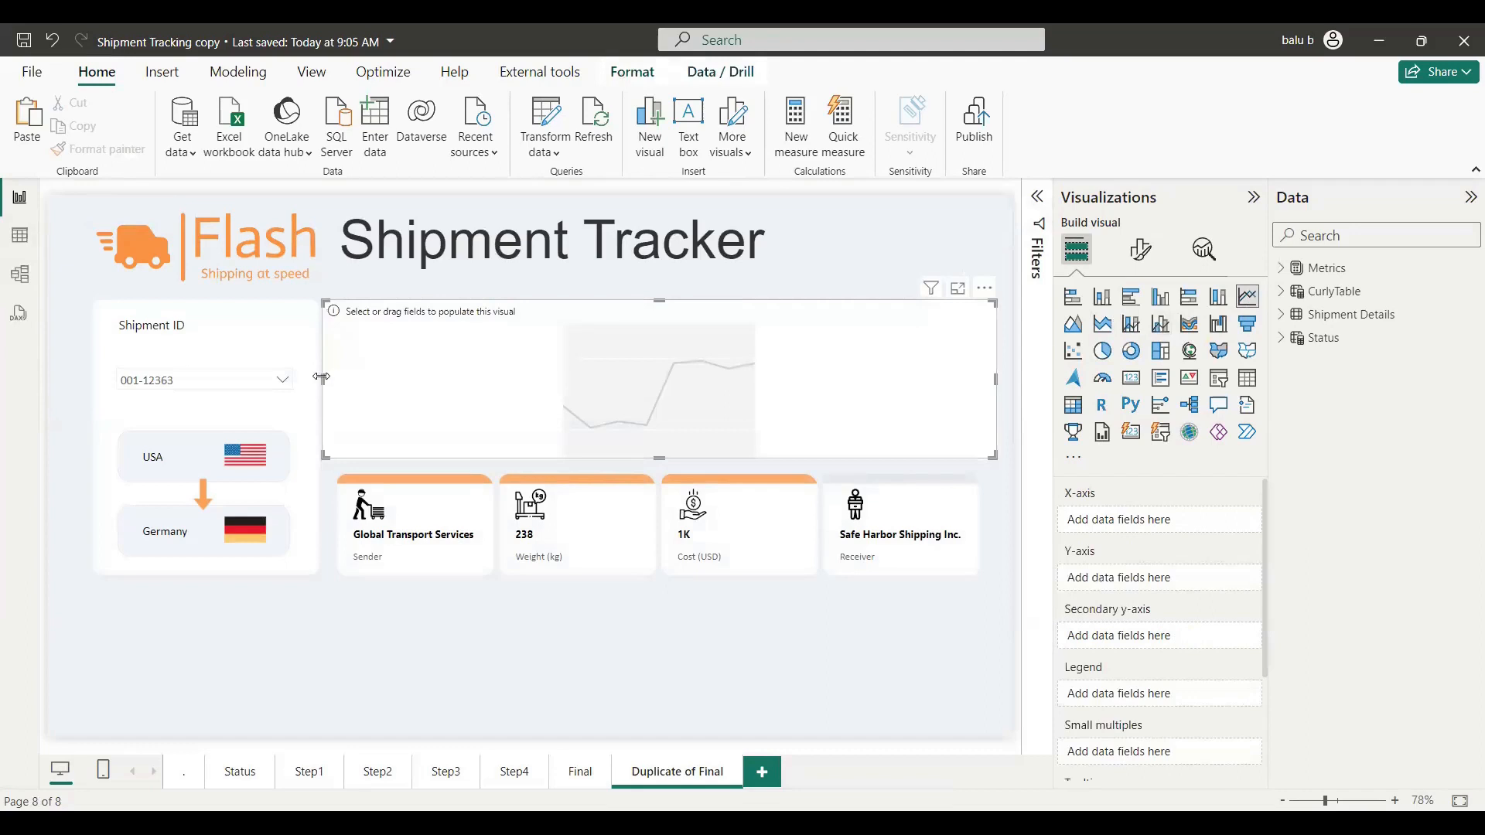
drag(322, 377, 337, 379)
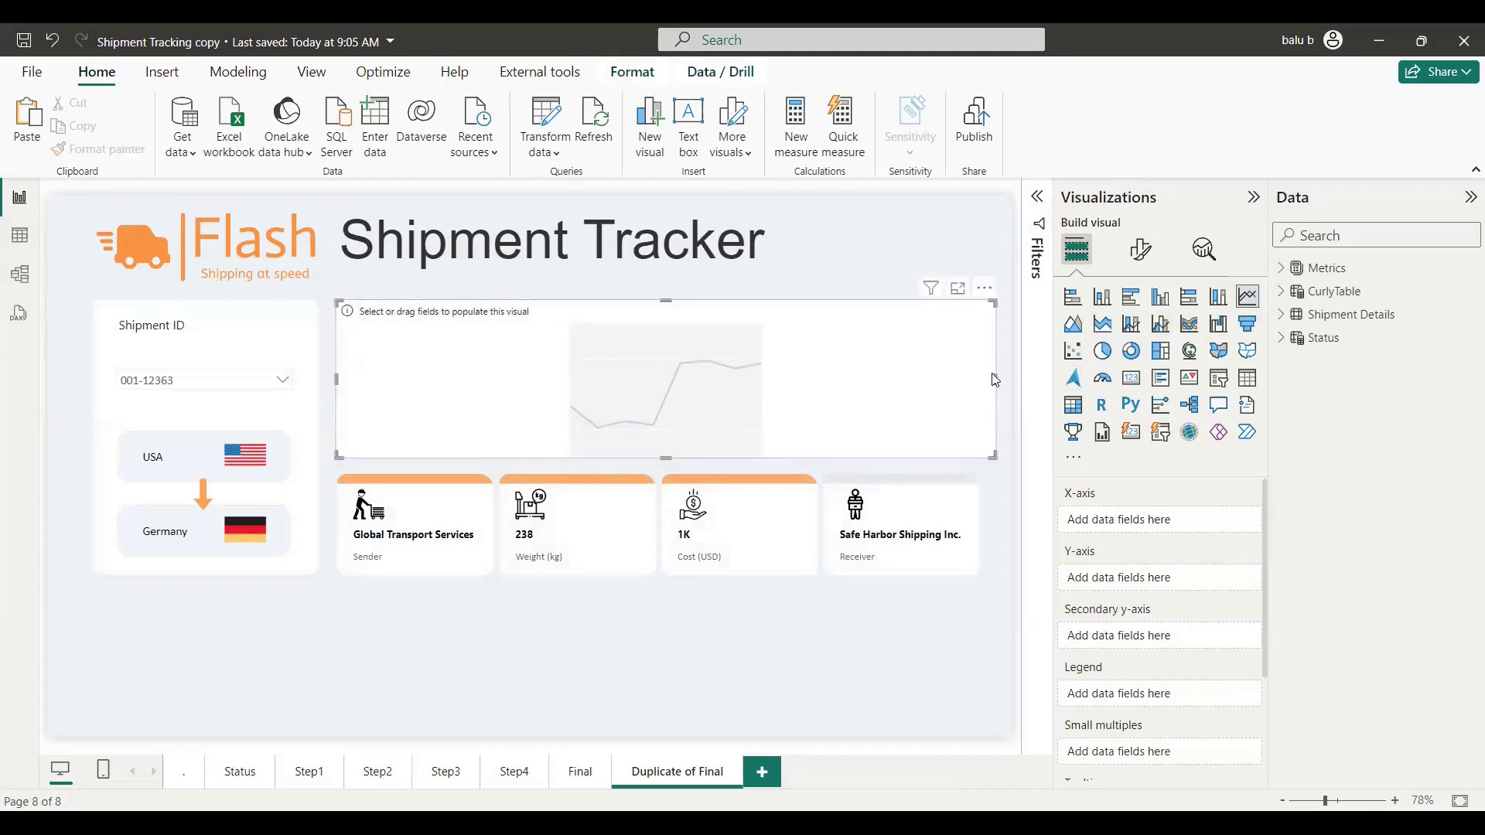
drag(989, 384, 978, 384)
click(971, 665)
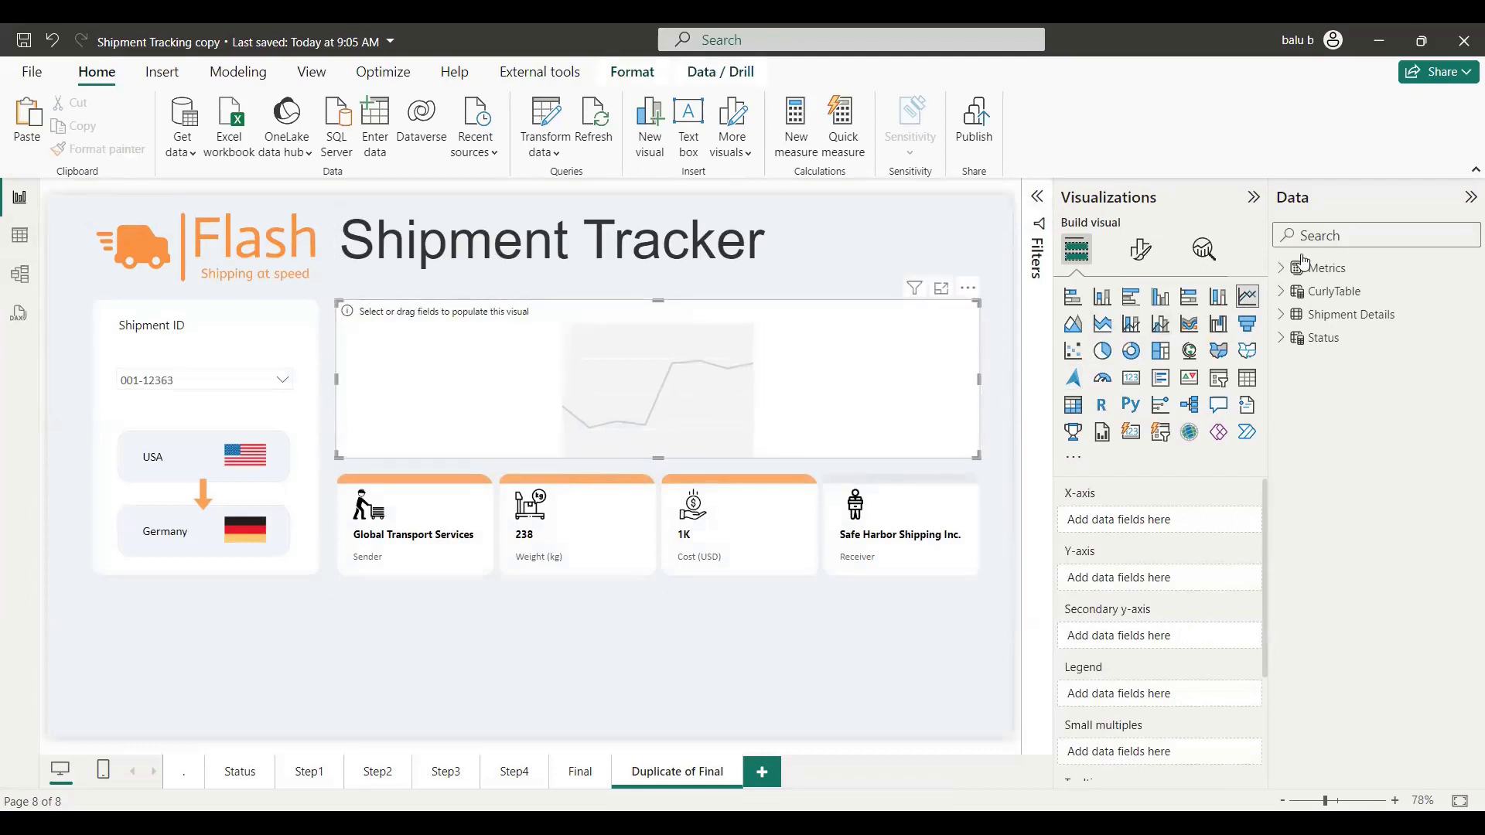
- Put the Shipment Status field from the Status table on the line chart's X-axis
click(1282, 340)
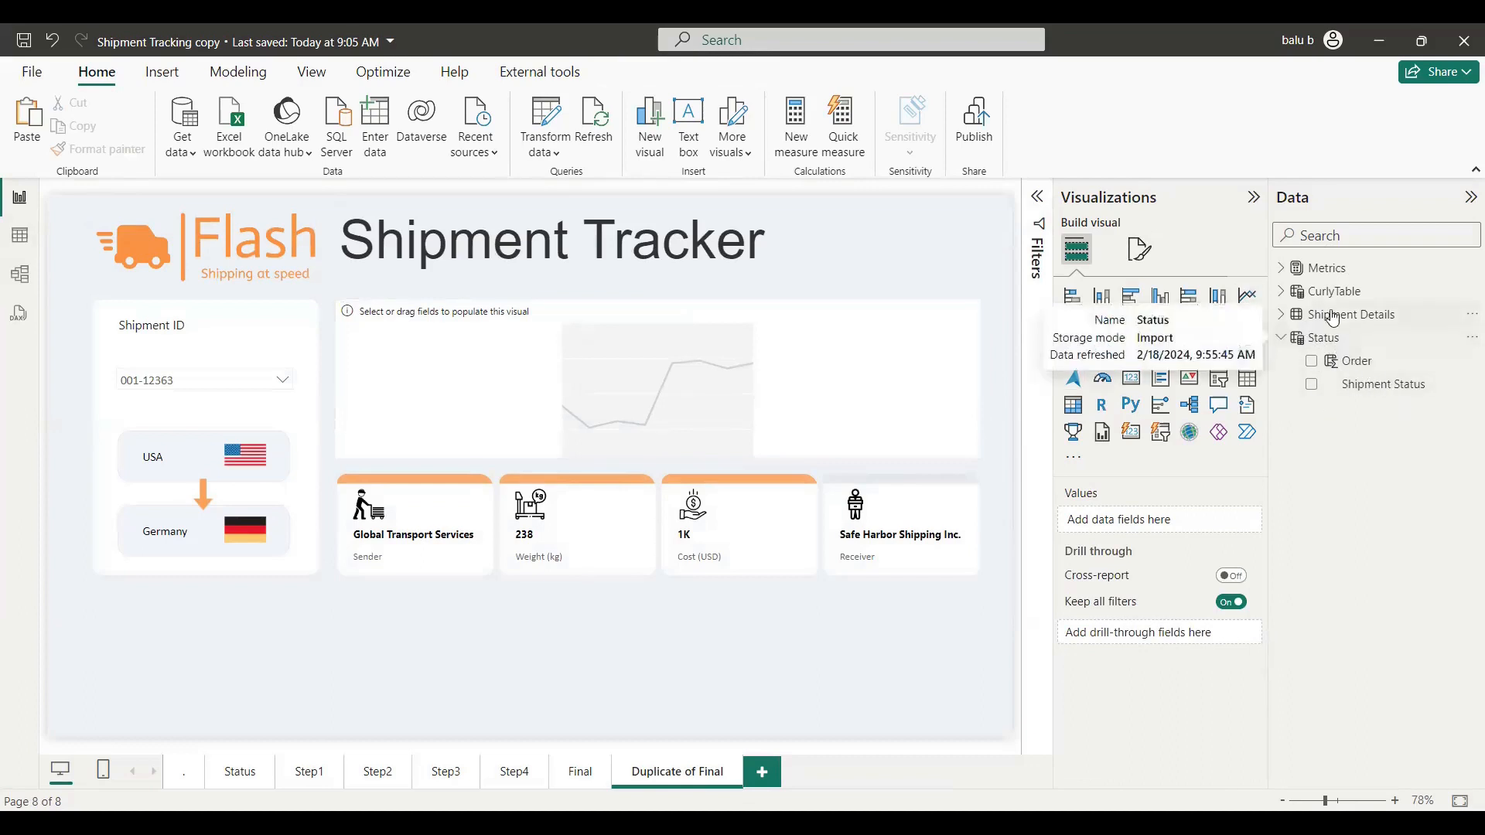
mouse_move(1342, 327)
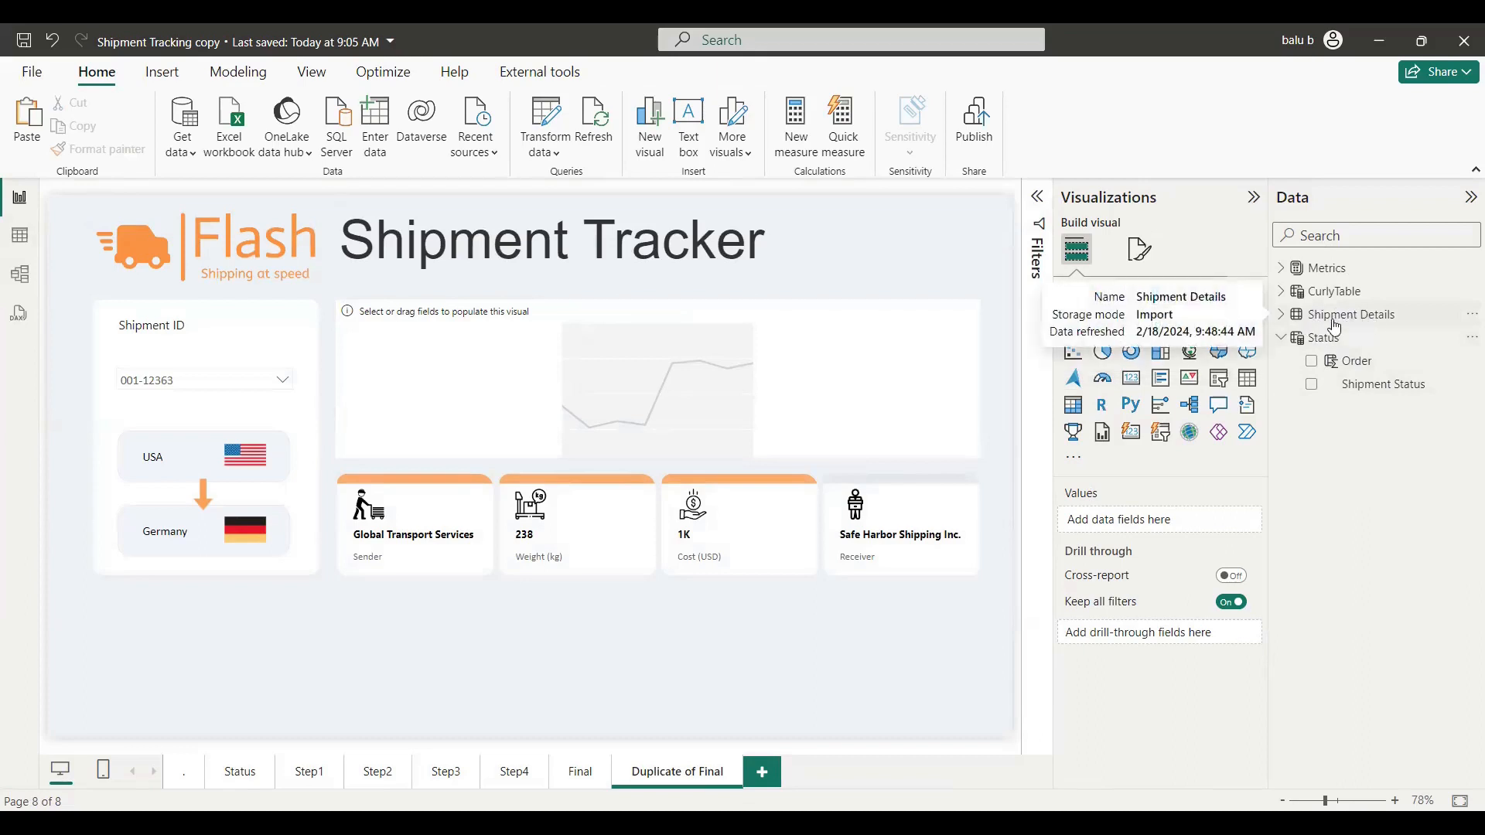
click(1368, 392)
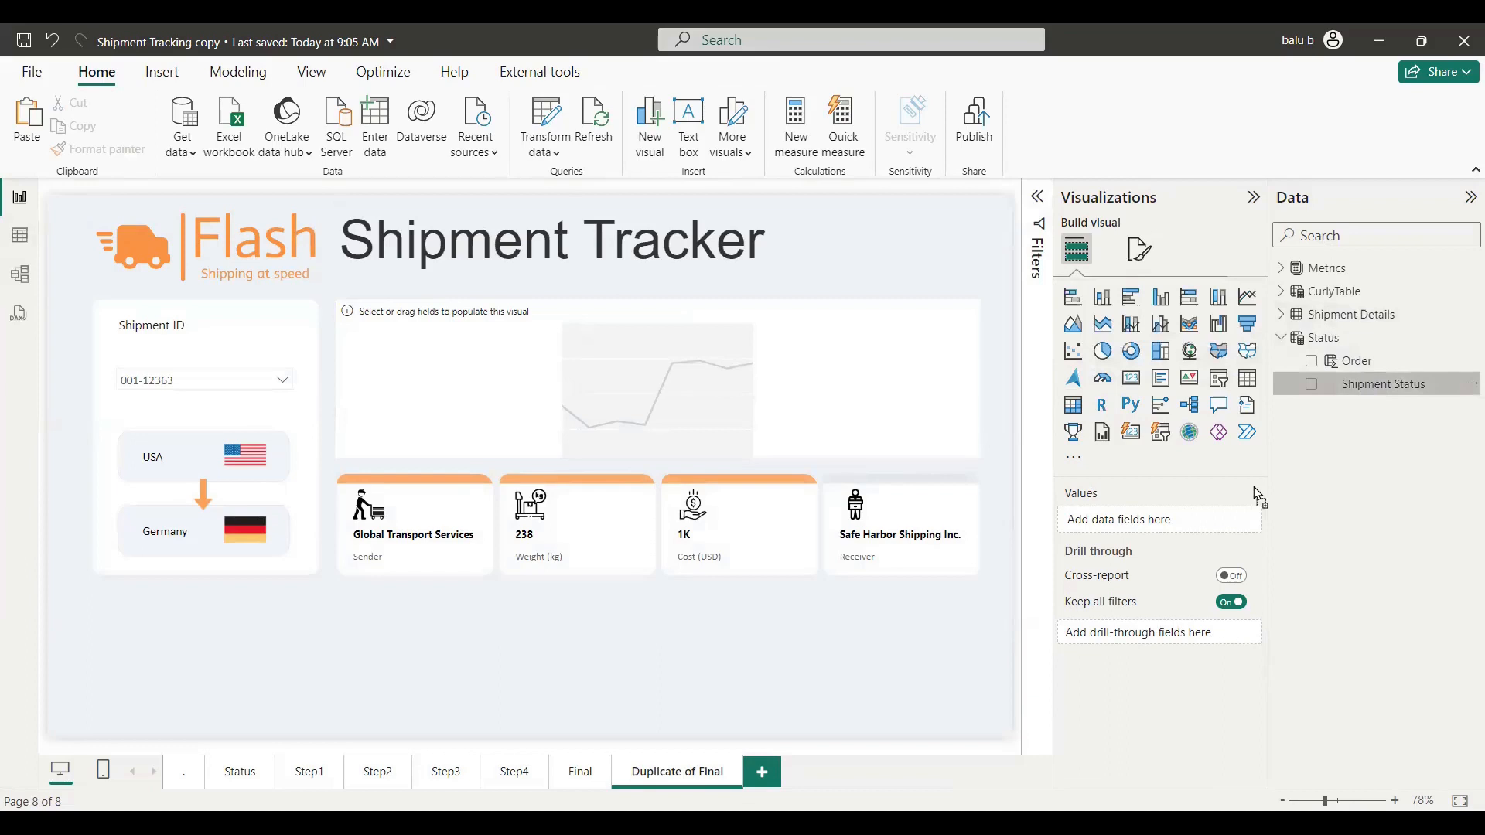
drag(854, 403, 854, 403)
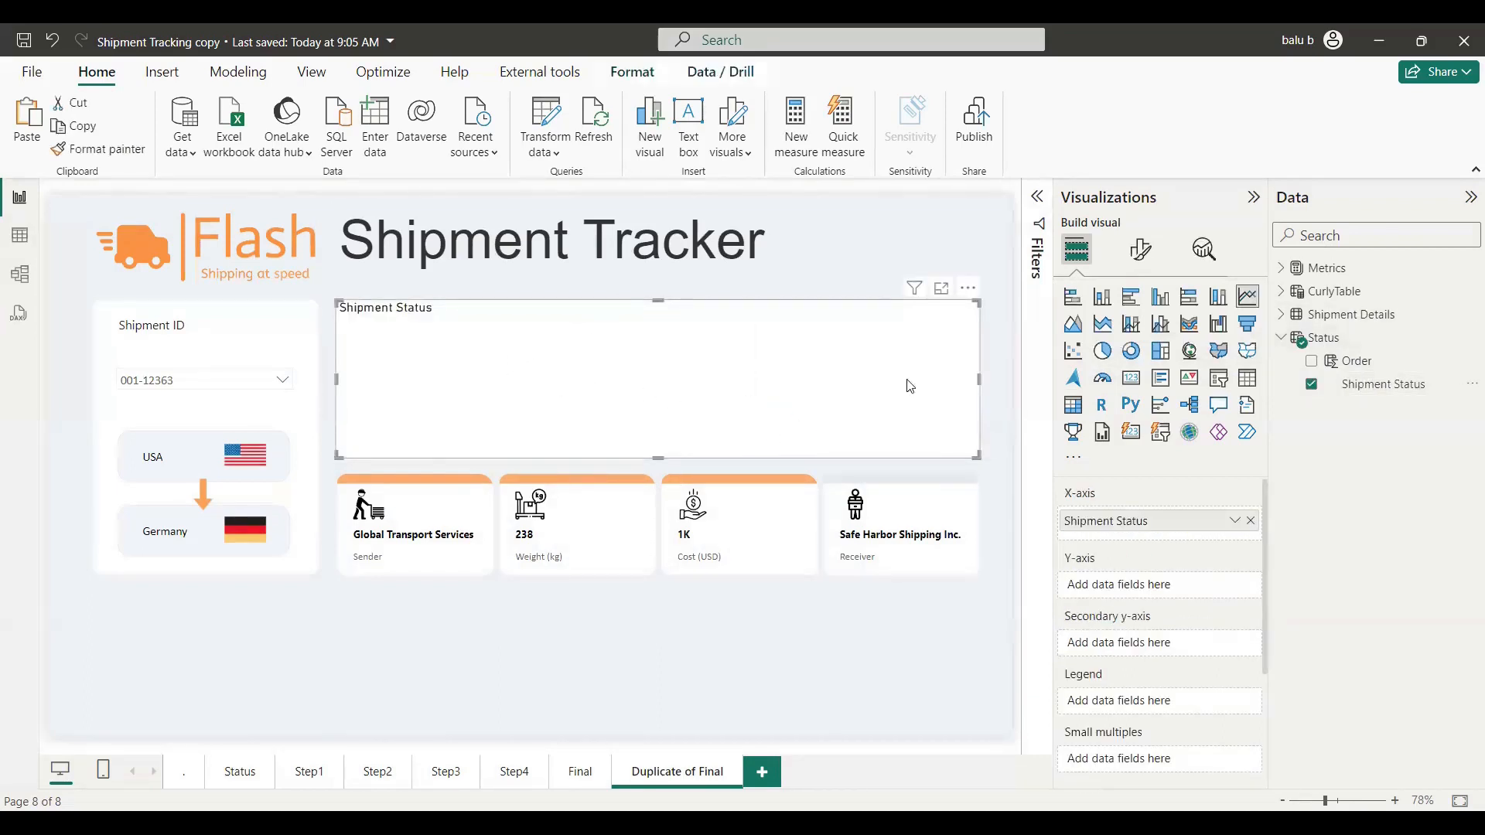
- Check the formula of the Dummy measure in the Metrics table and put the measure on the line chart's Y-axis
click(1282, 268)
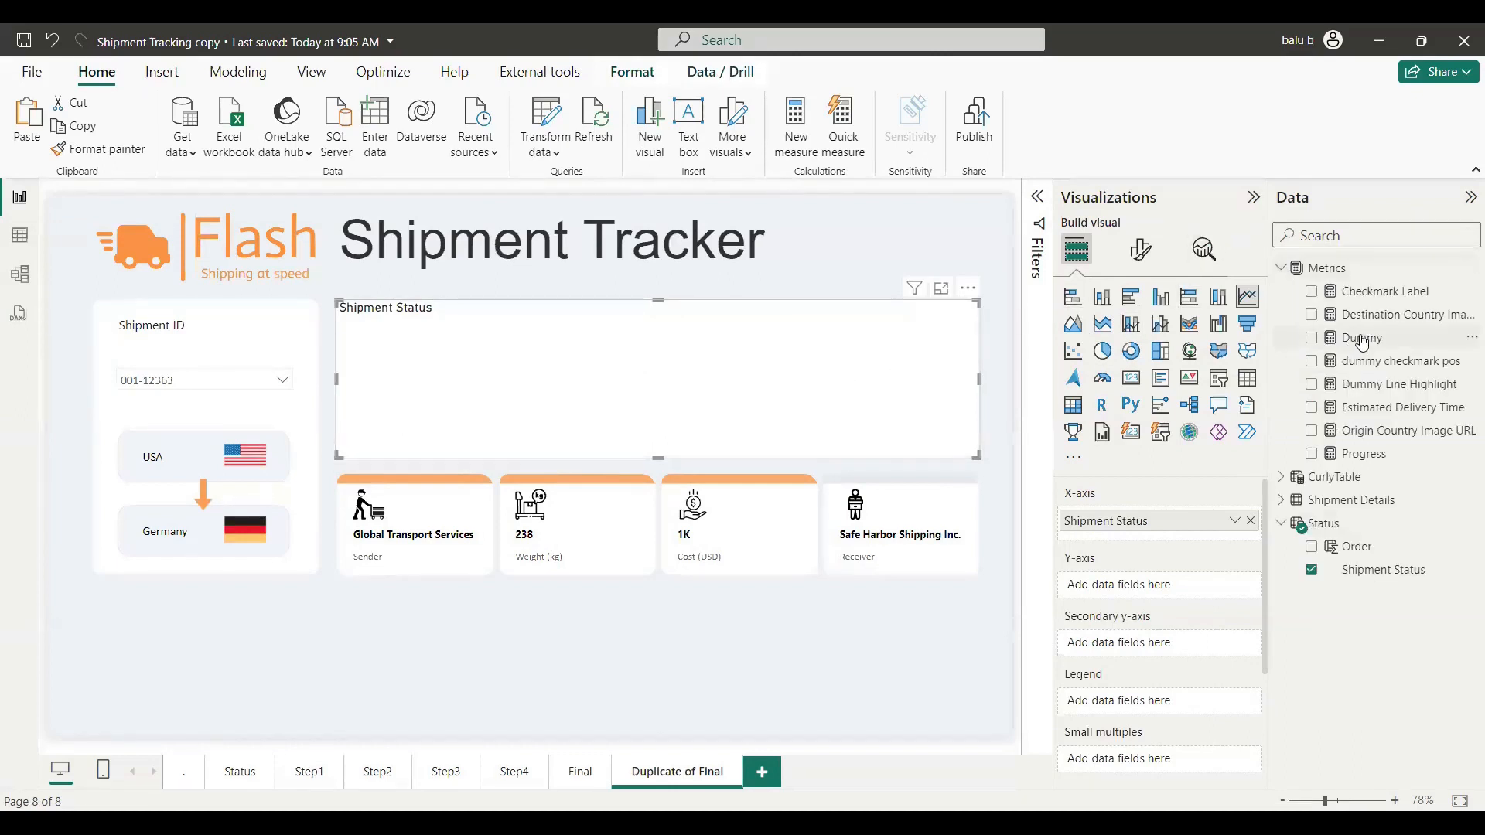
click(1363, 338)
drag(216, 201, 126, 198)
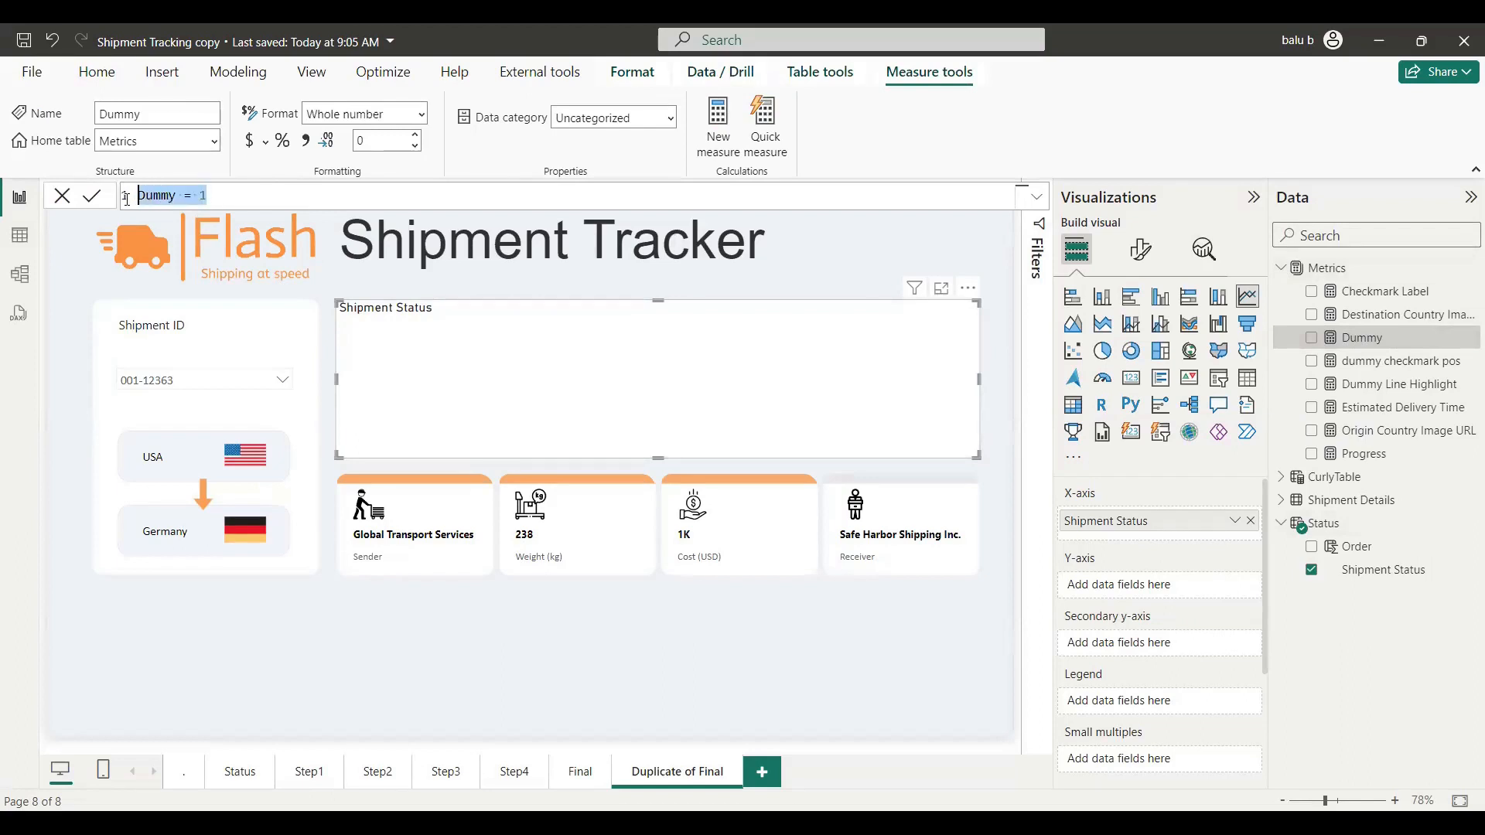
click(226, 189)
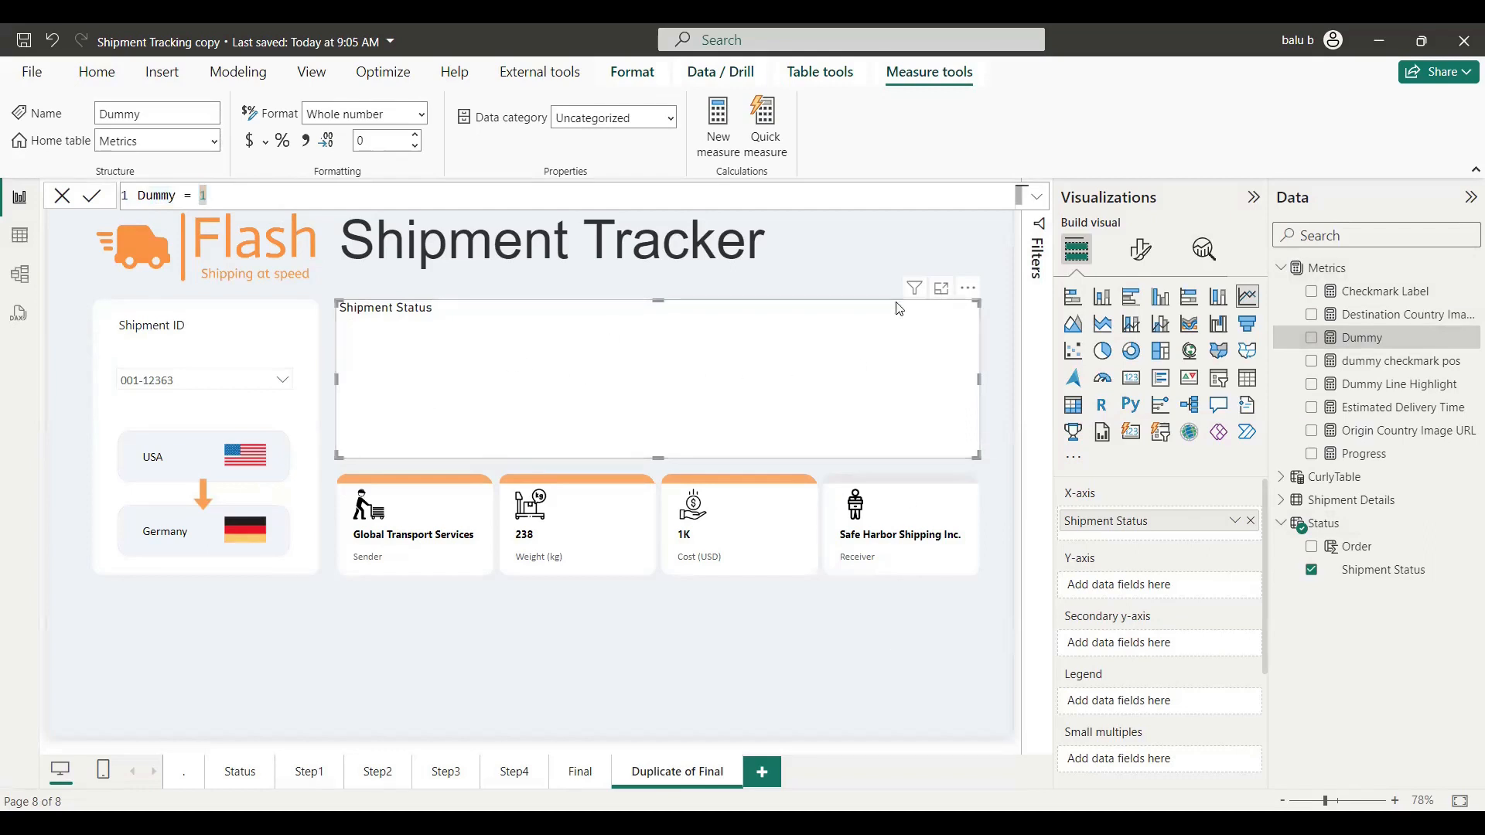
drag(1365, 338, 808, 365)
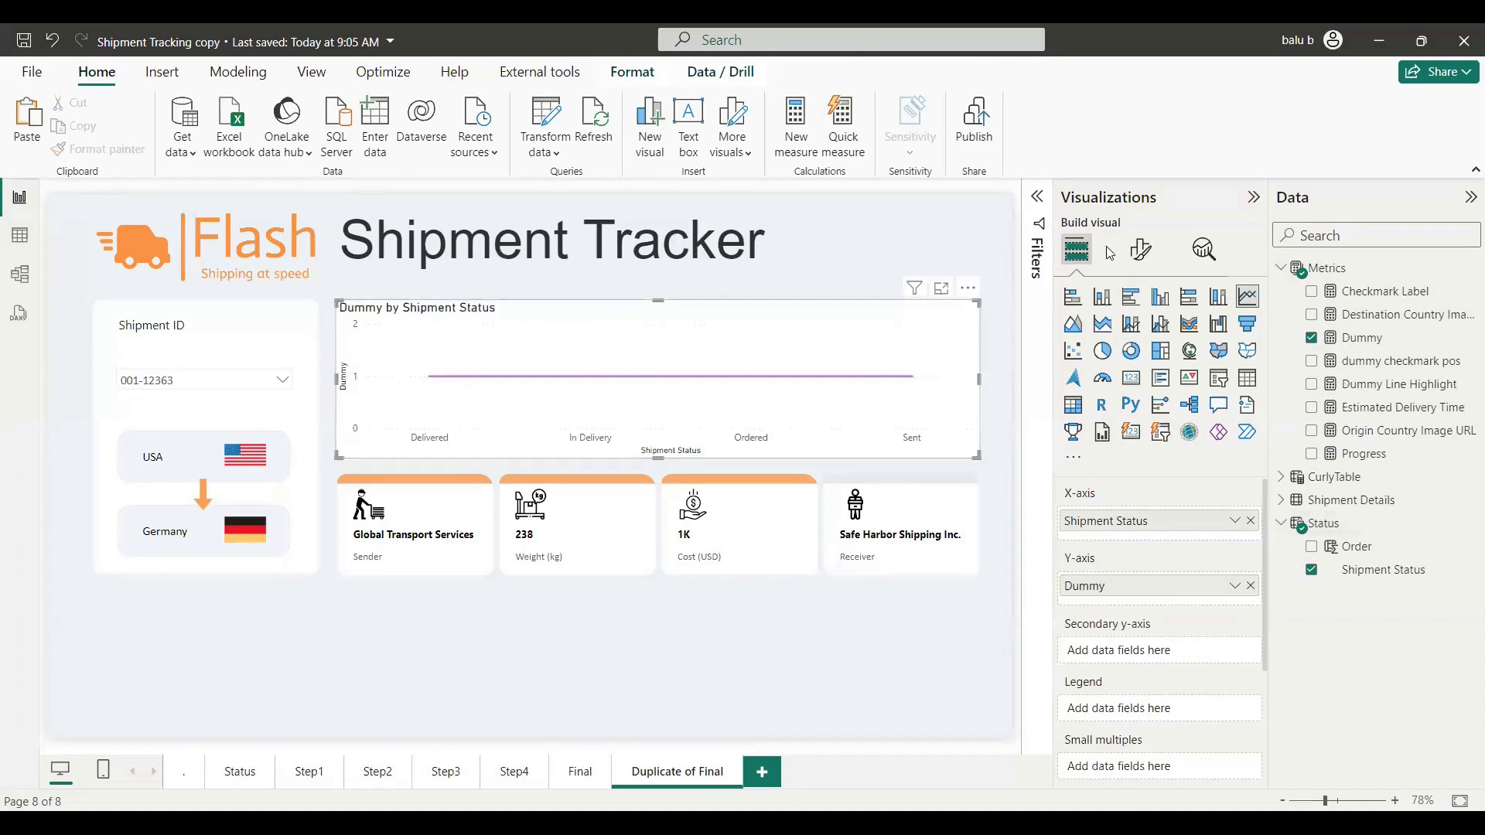
- Turn on round markers for the line chart and enlarge their size
click(1141, 249)
click(1244, 699)
click(1068, 699)
scroll(1104, 556, down, 3)
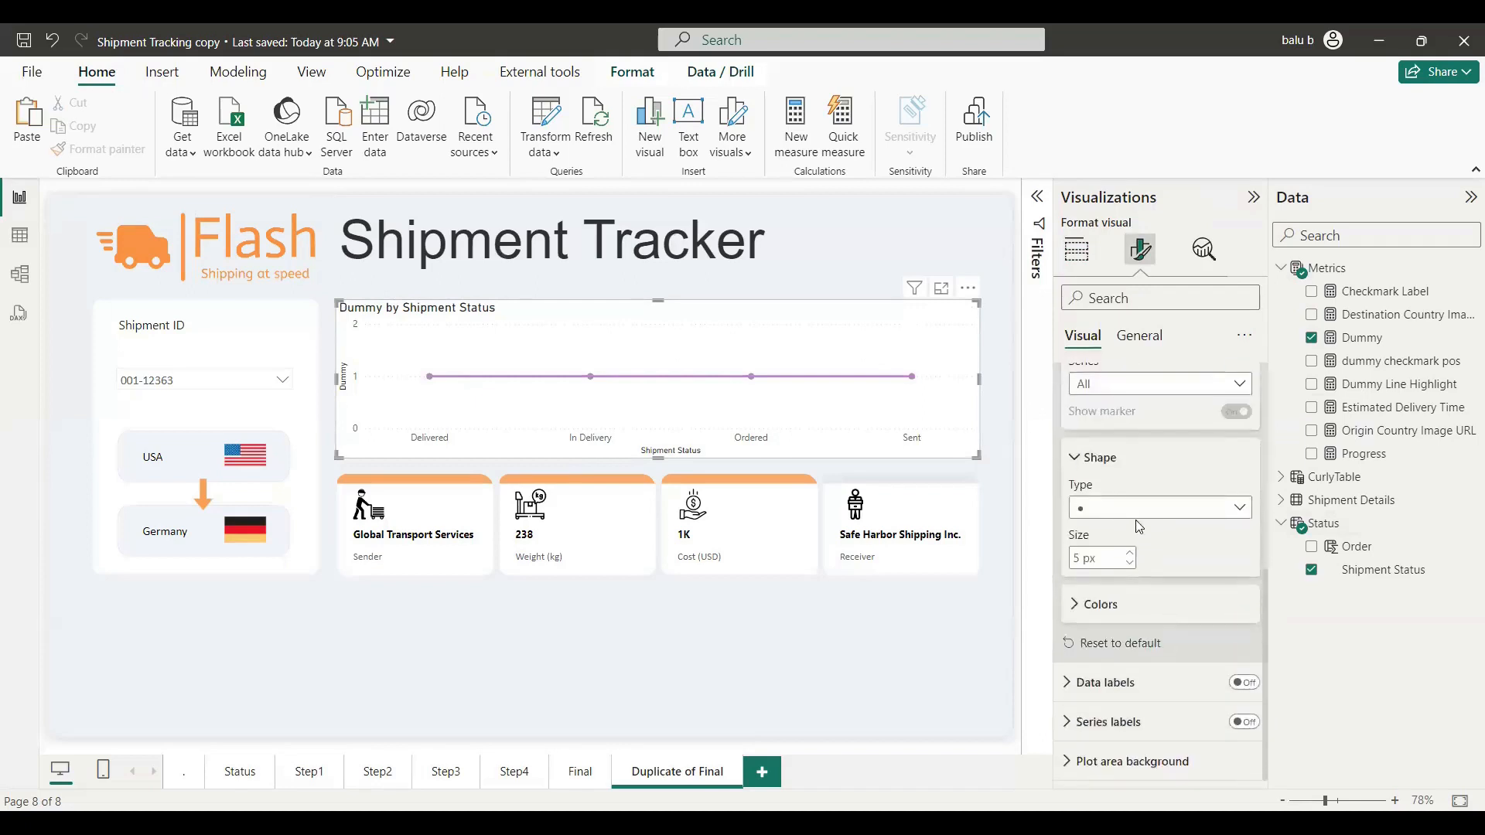
double_click(1086, 557)
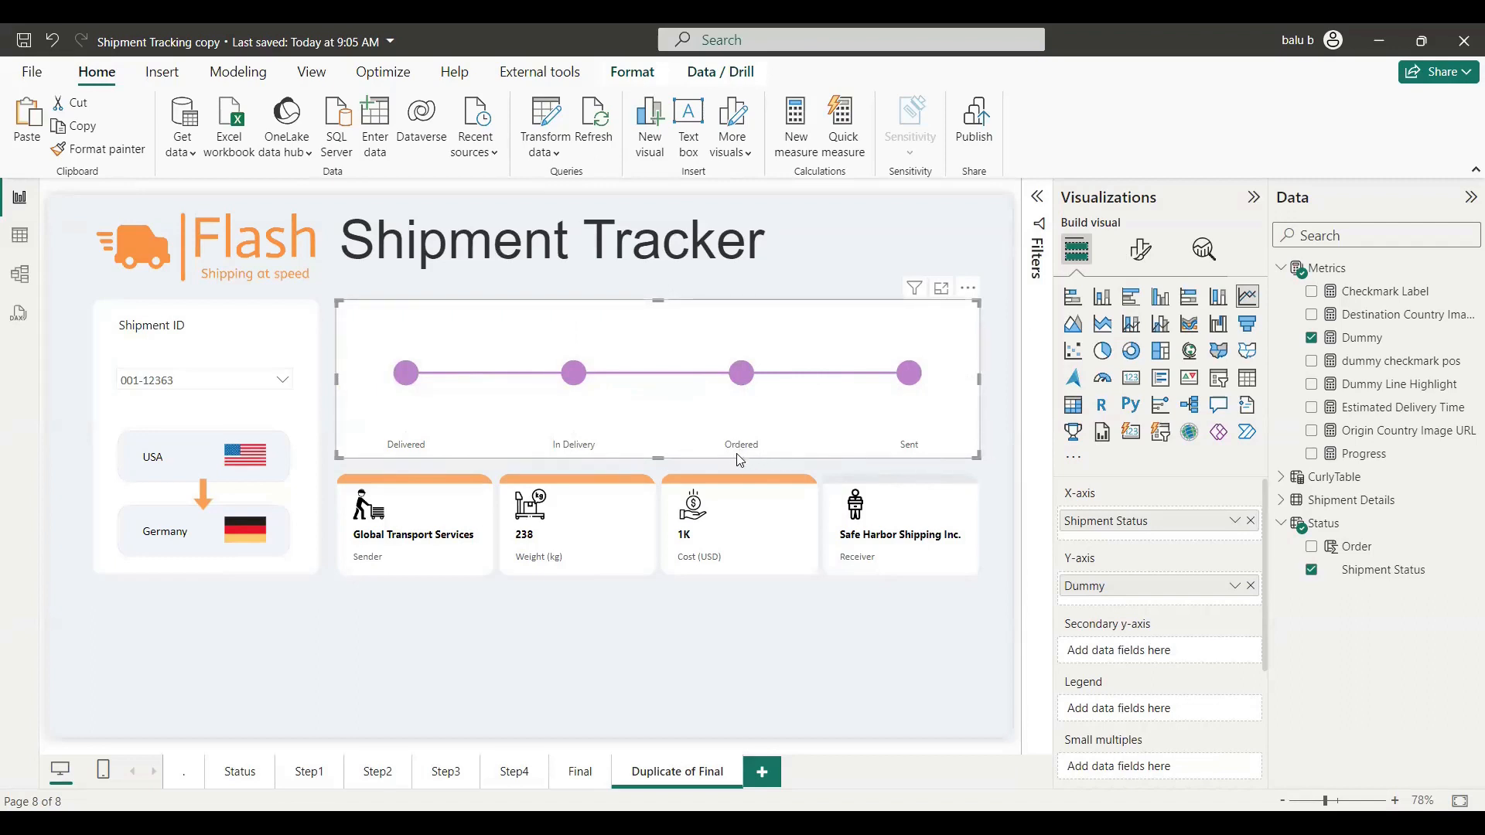
- Check the order assigned to each shipment status on the Status page and return to the line chart on Duplicate of Final
click(240, 772)
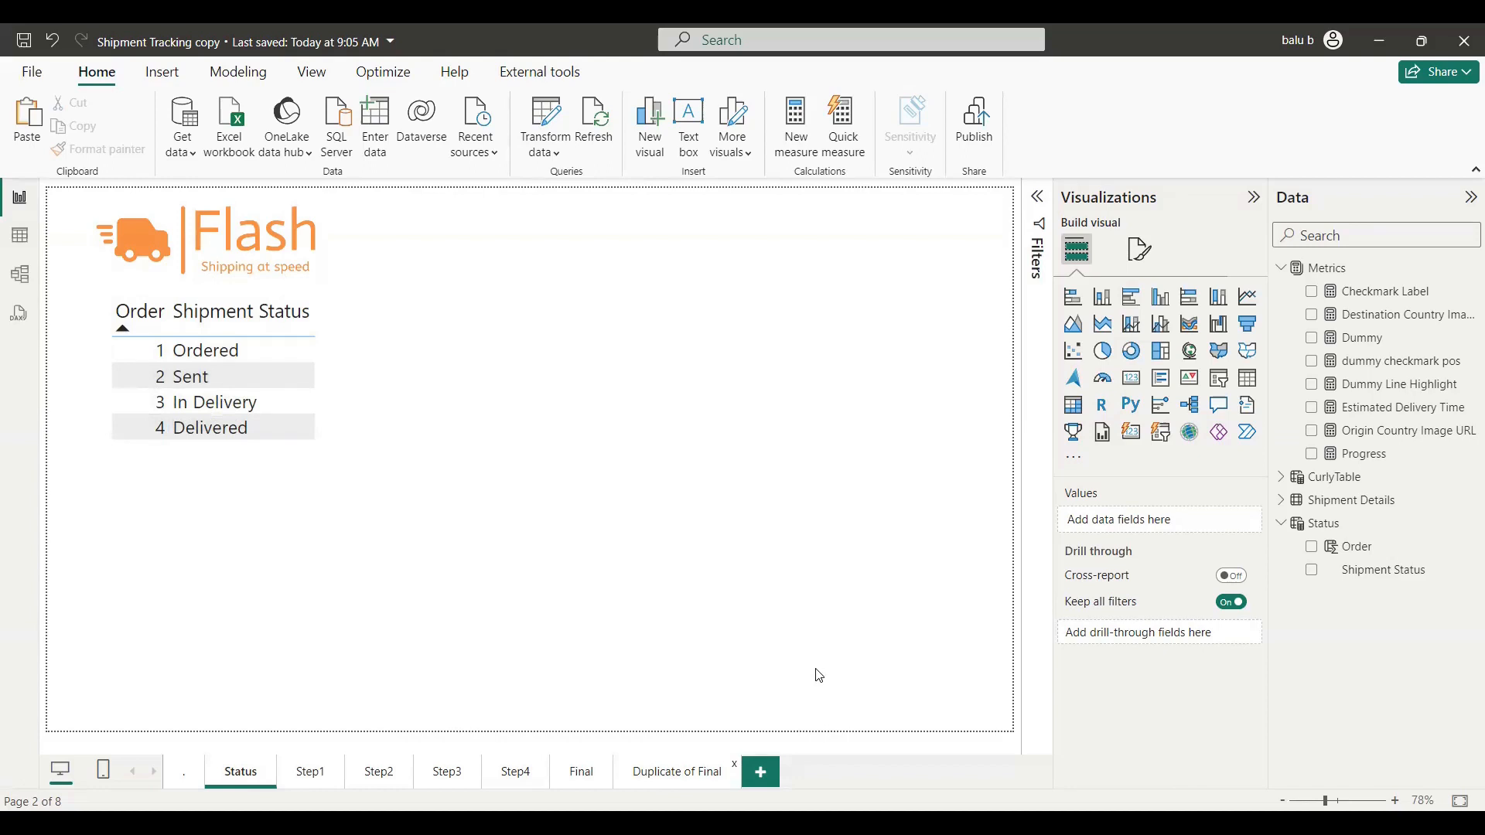
click(677, 775)
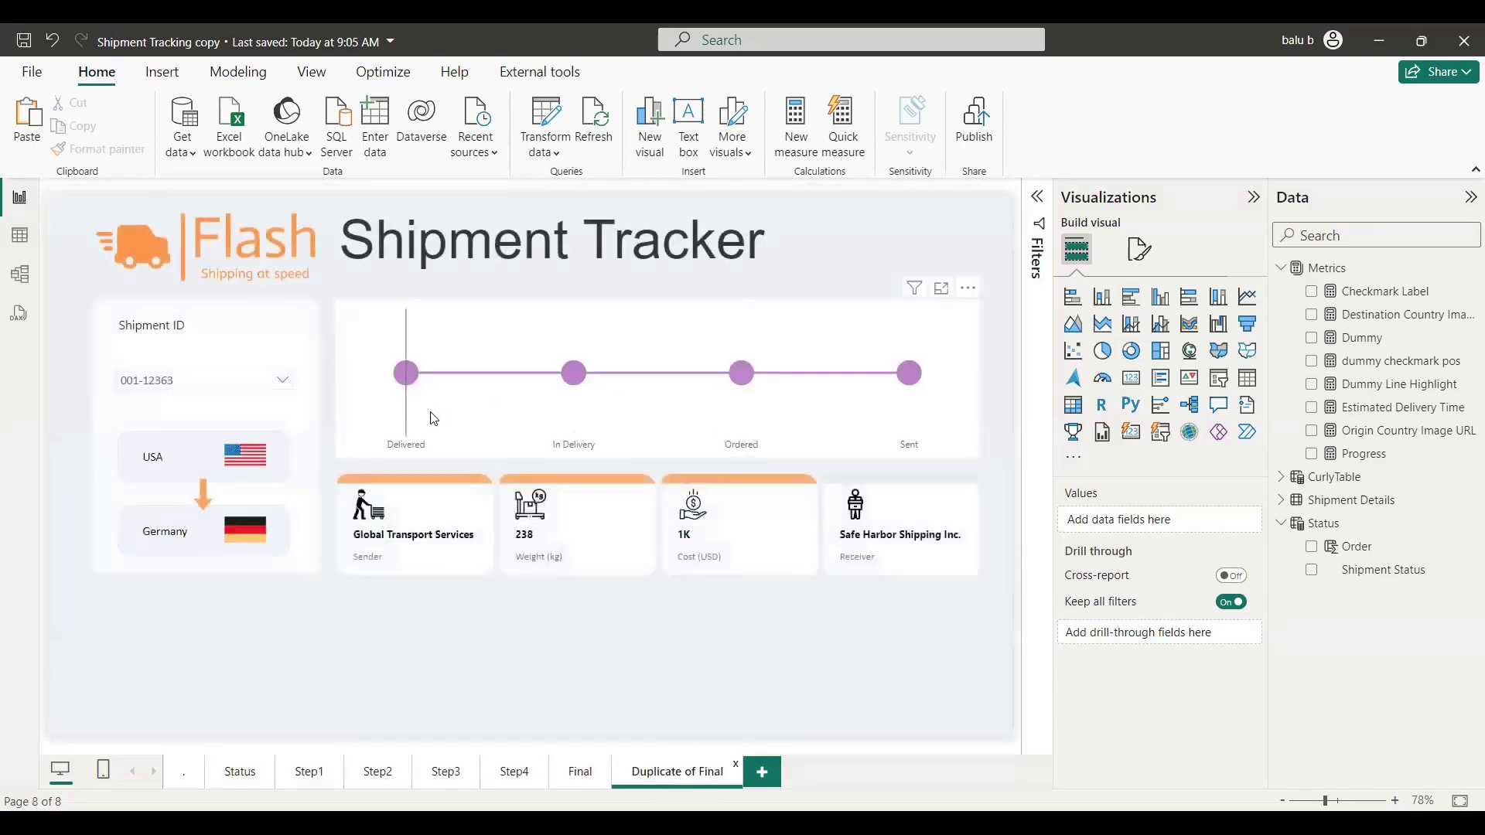
click(965, 327)
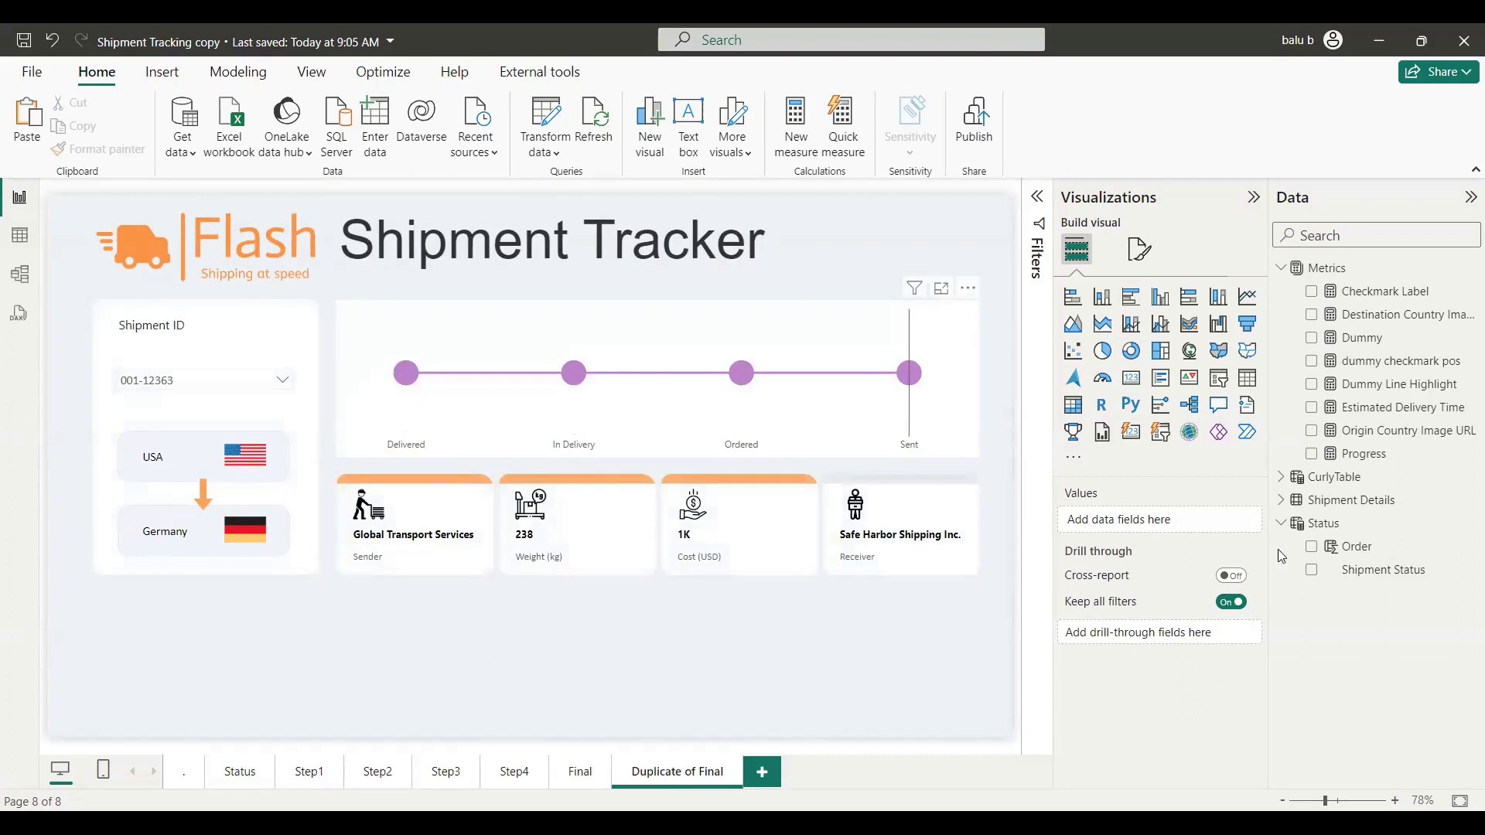
- Try to sort the Shipment Status column of the Status table by the Order column
click(1354, 525)
click(1399, 573)
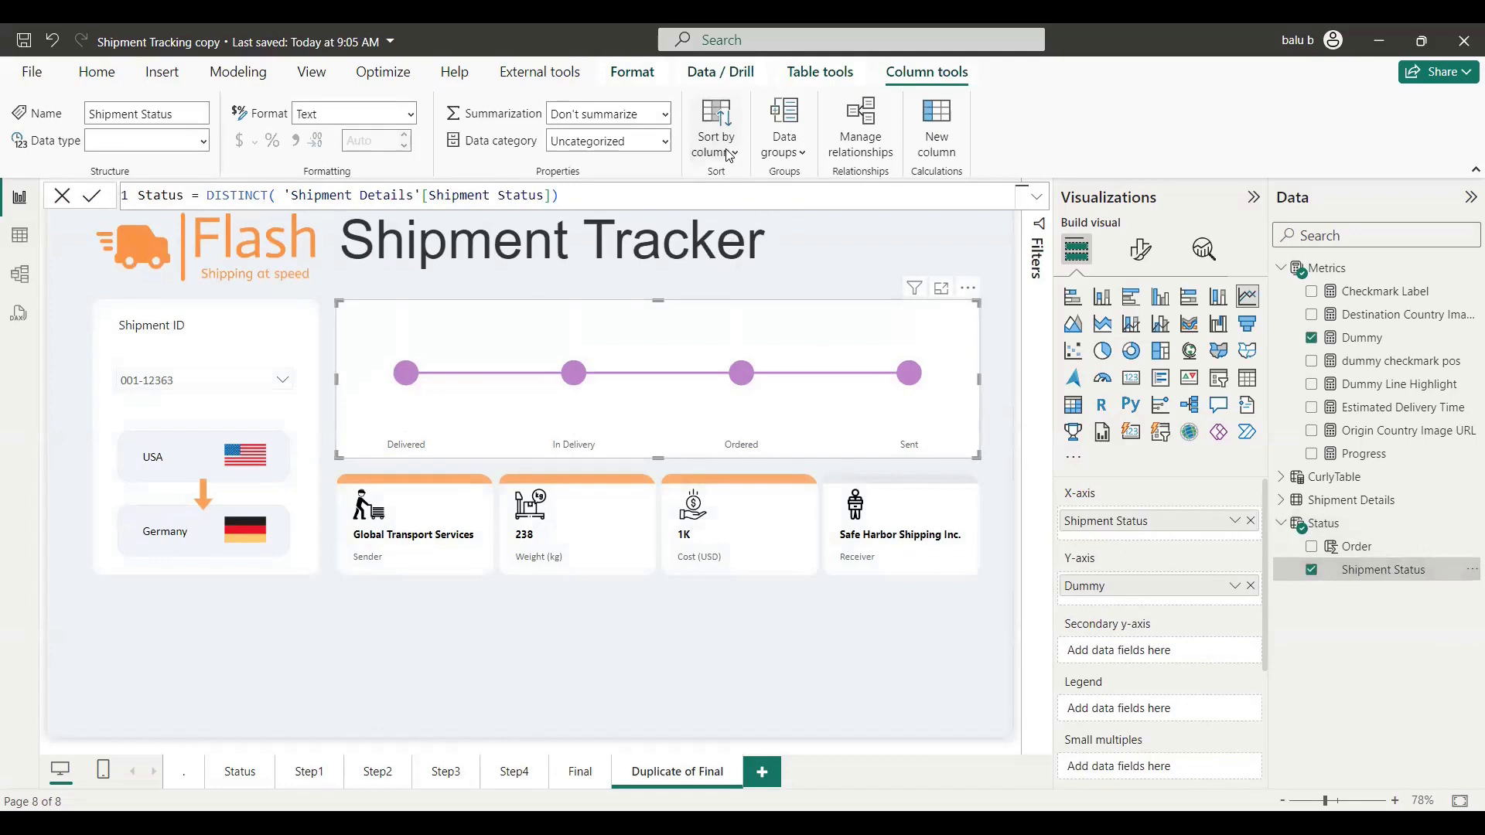
click(725, 147)
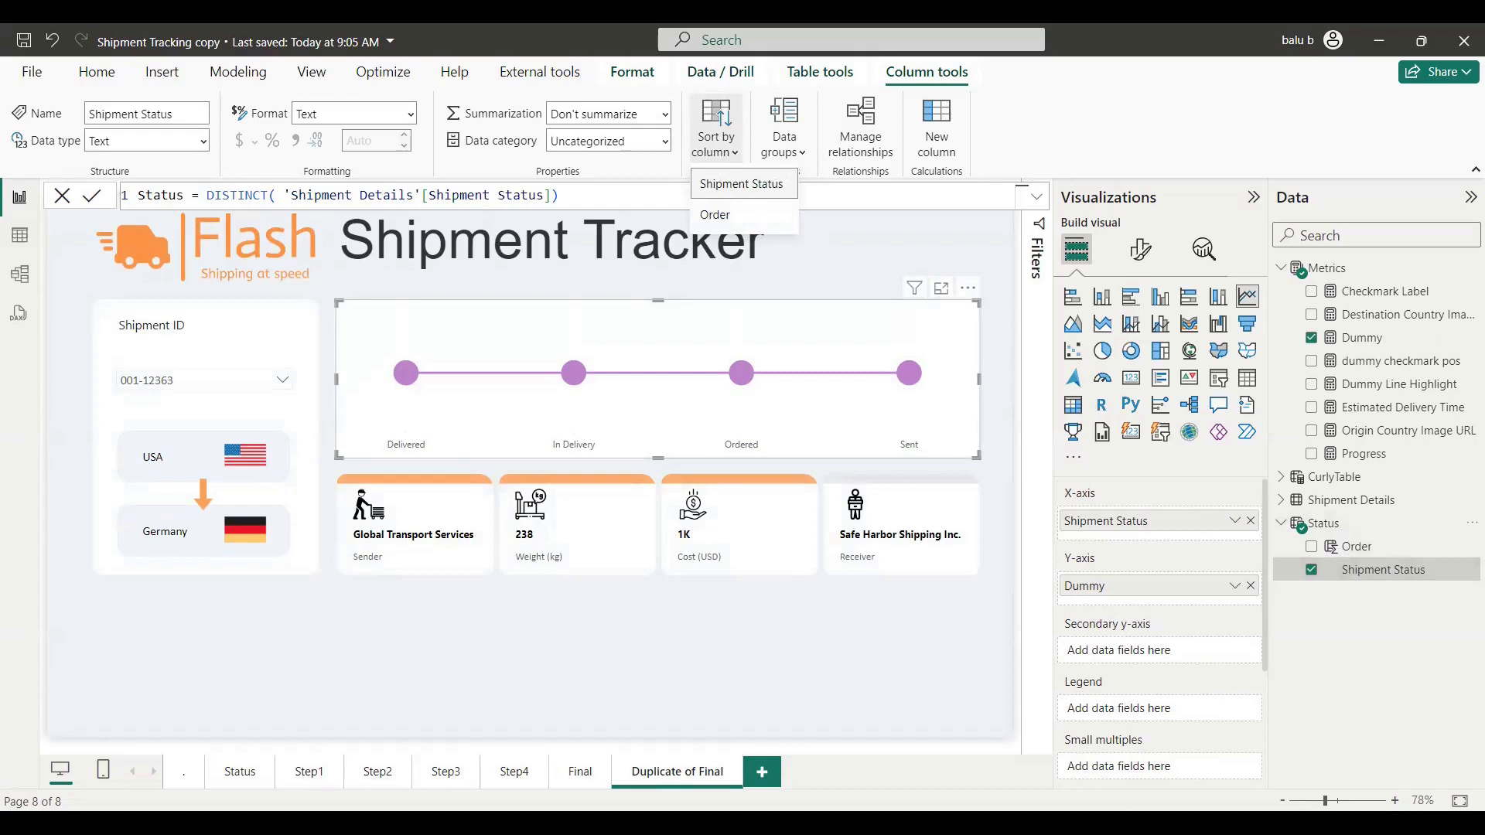
click(722, 220)
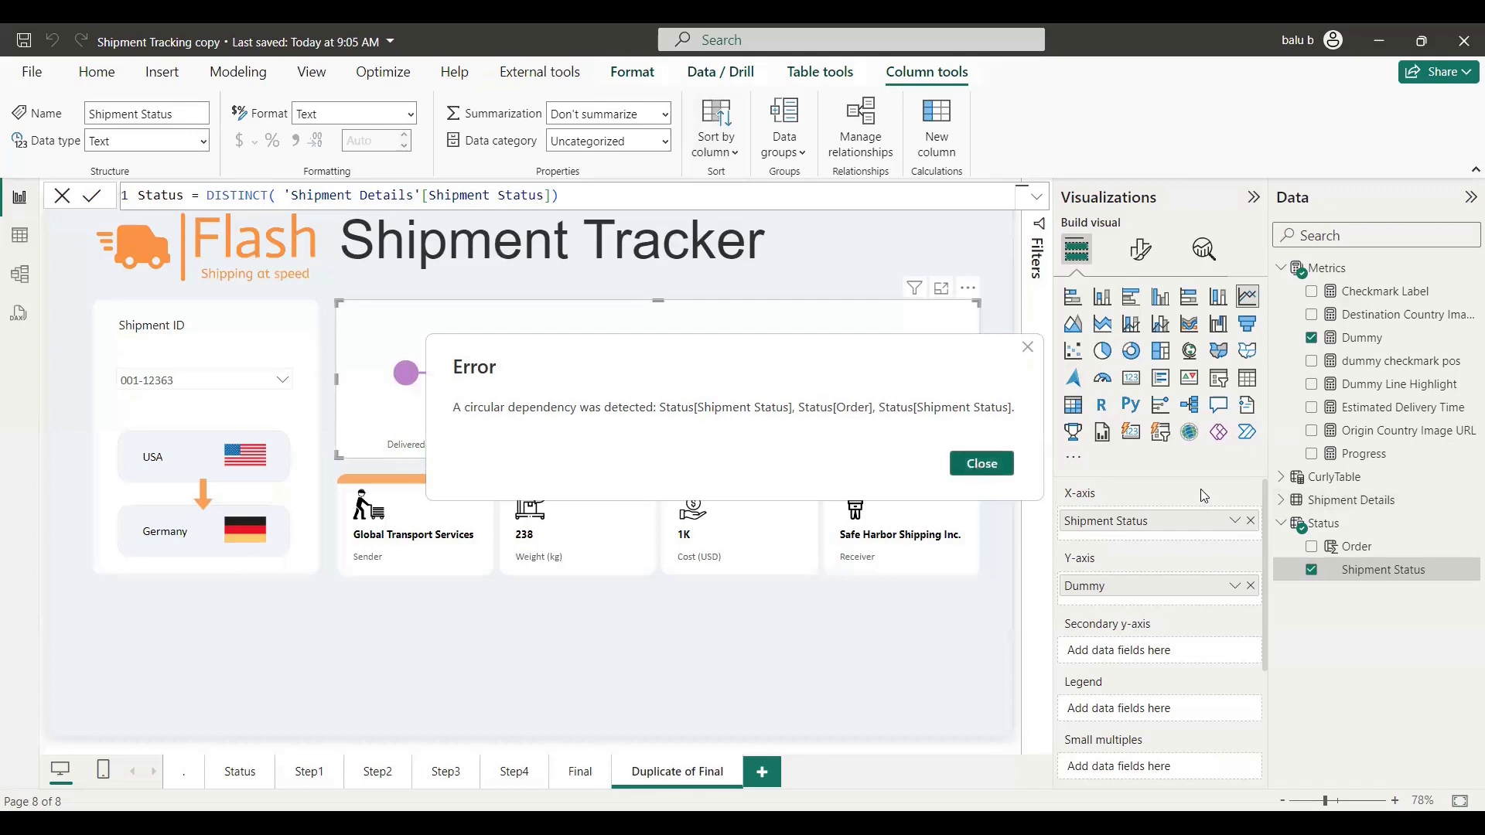
key(Escape)
- Check the formulas that define the CurlyTable and Status tables
click(1281, 477)
click(1354, 479)
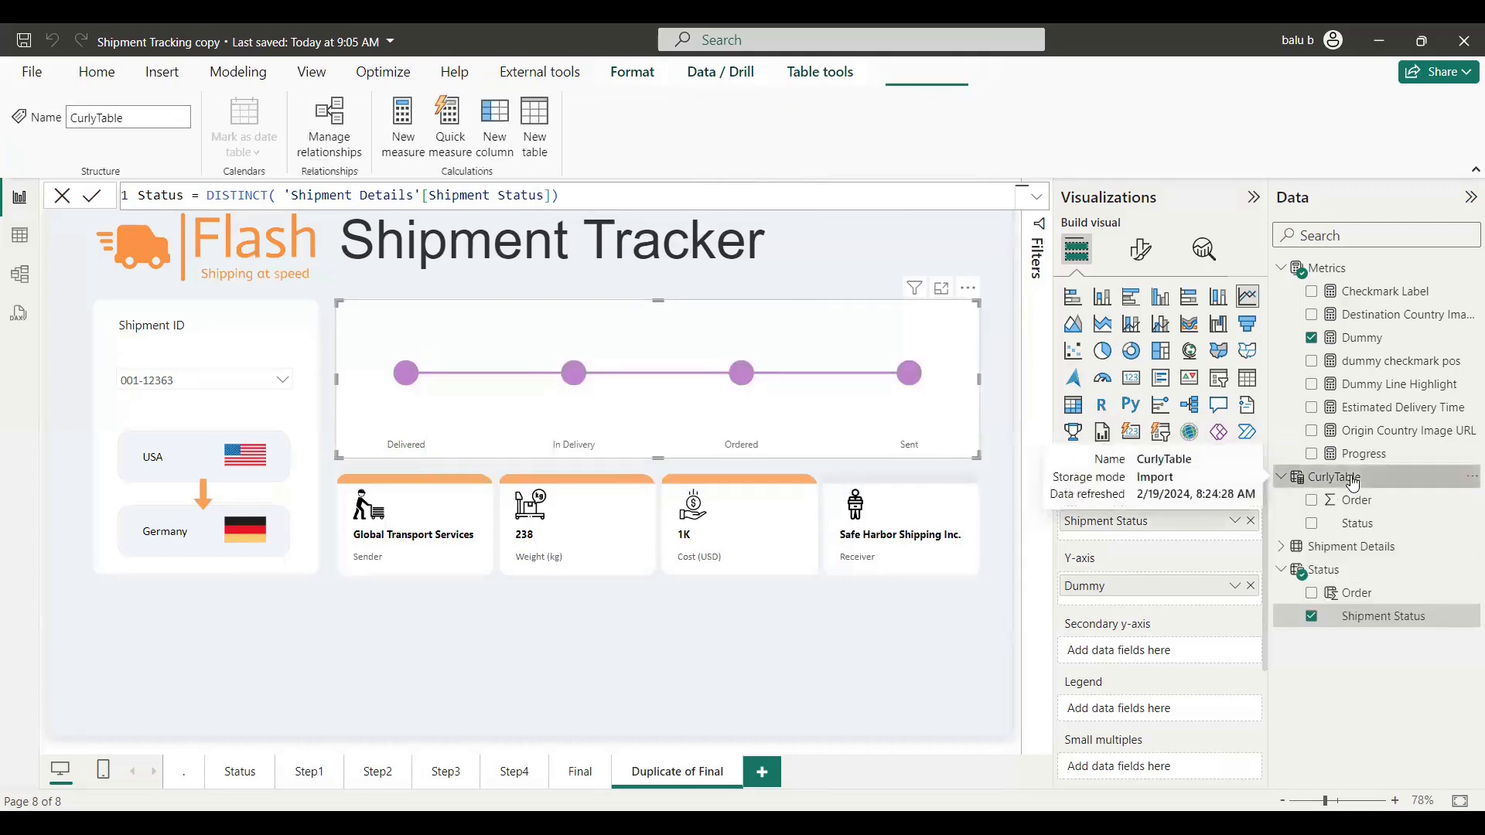
click(1040, 201)
click(163, 222)
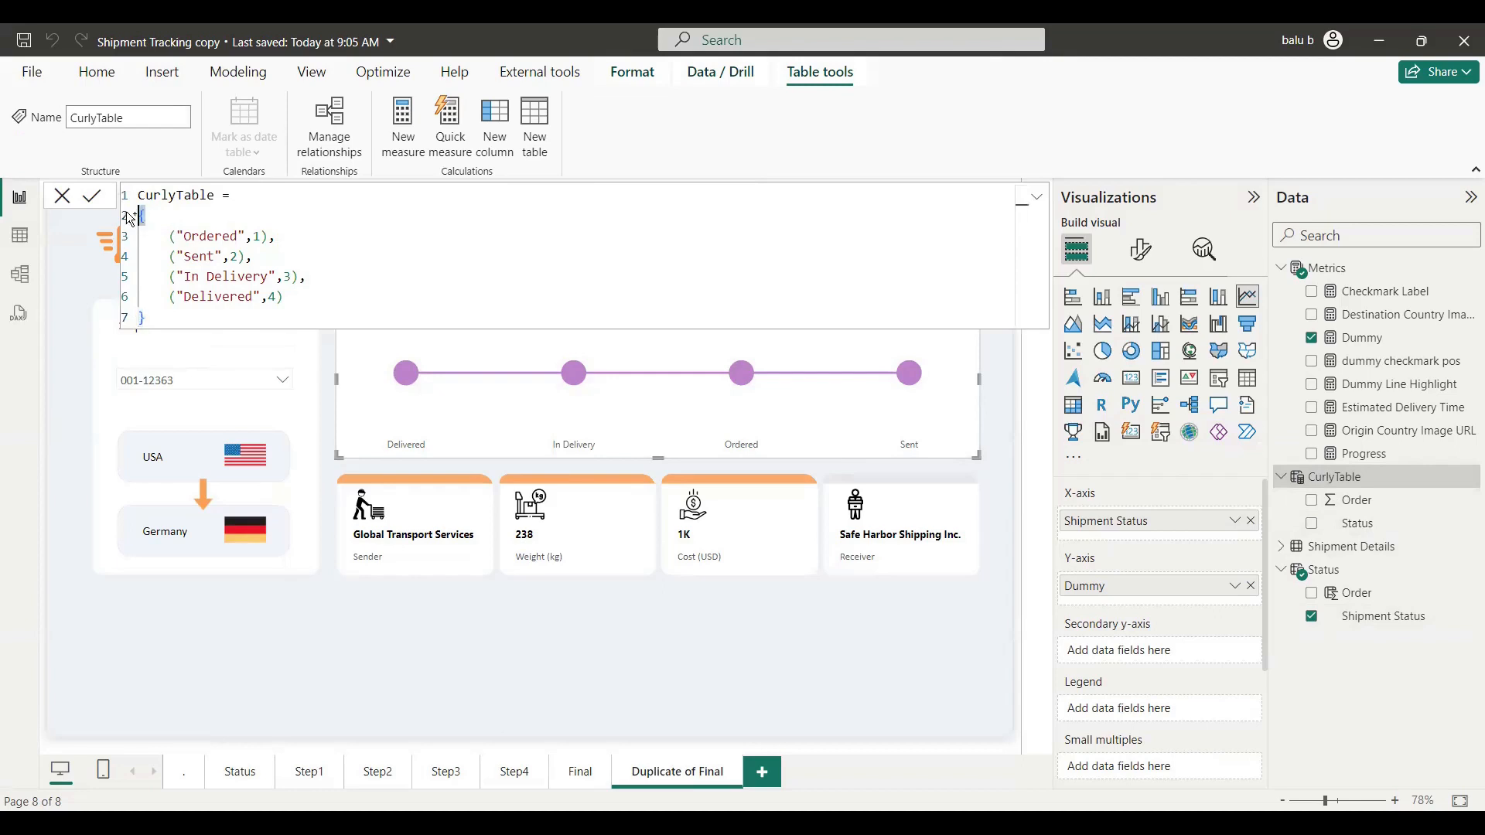
click(1036, 198)
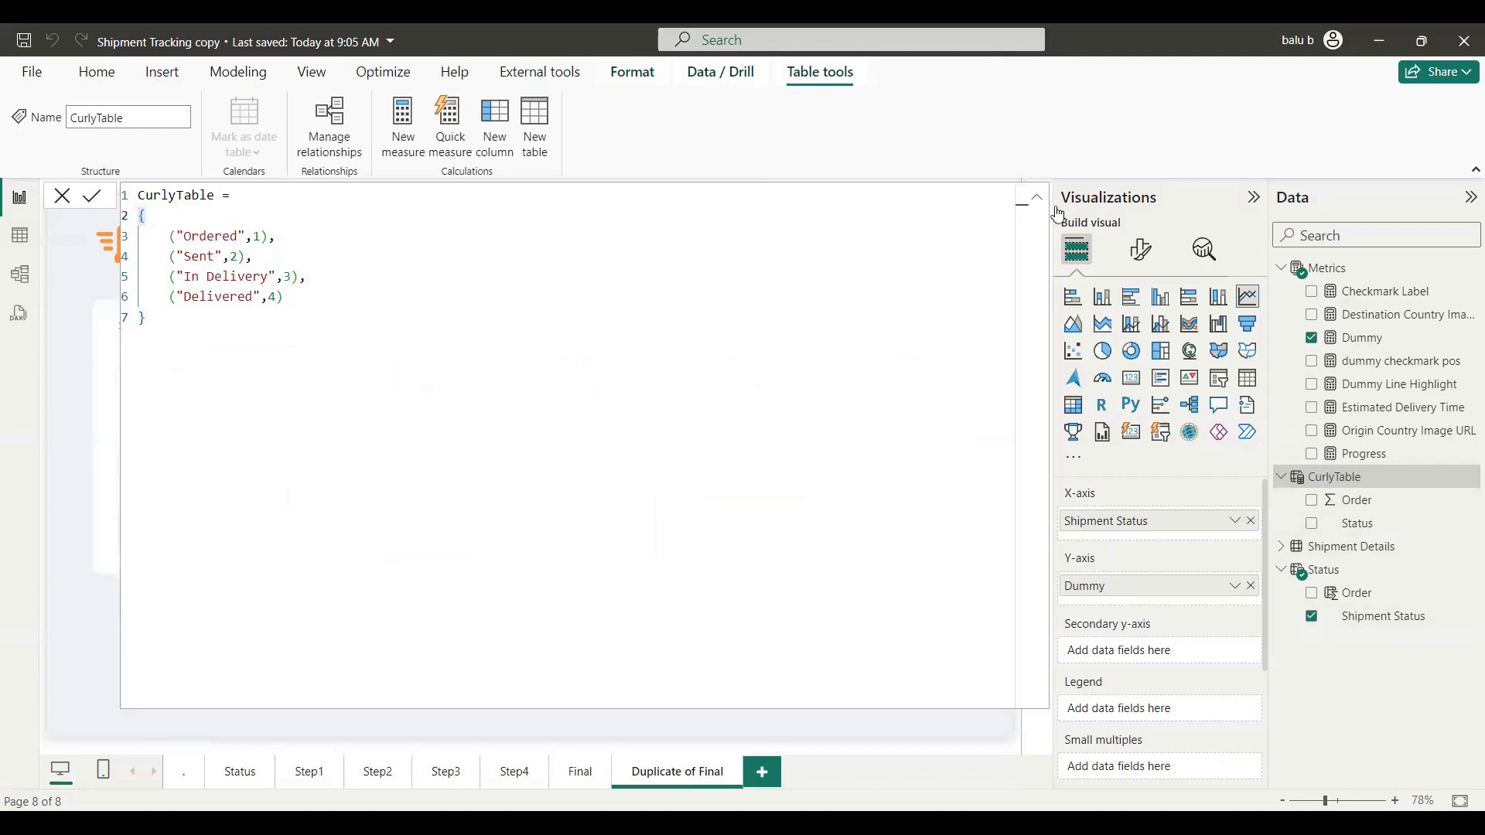
click(1034, 199)
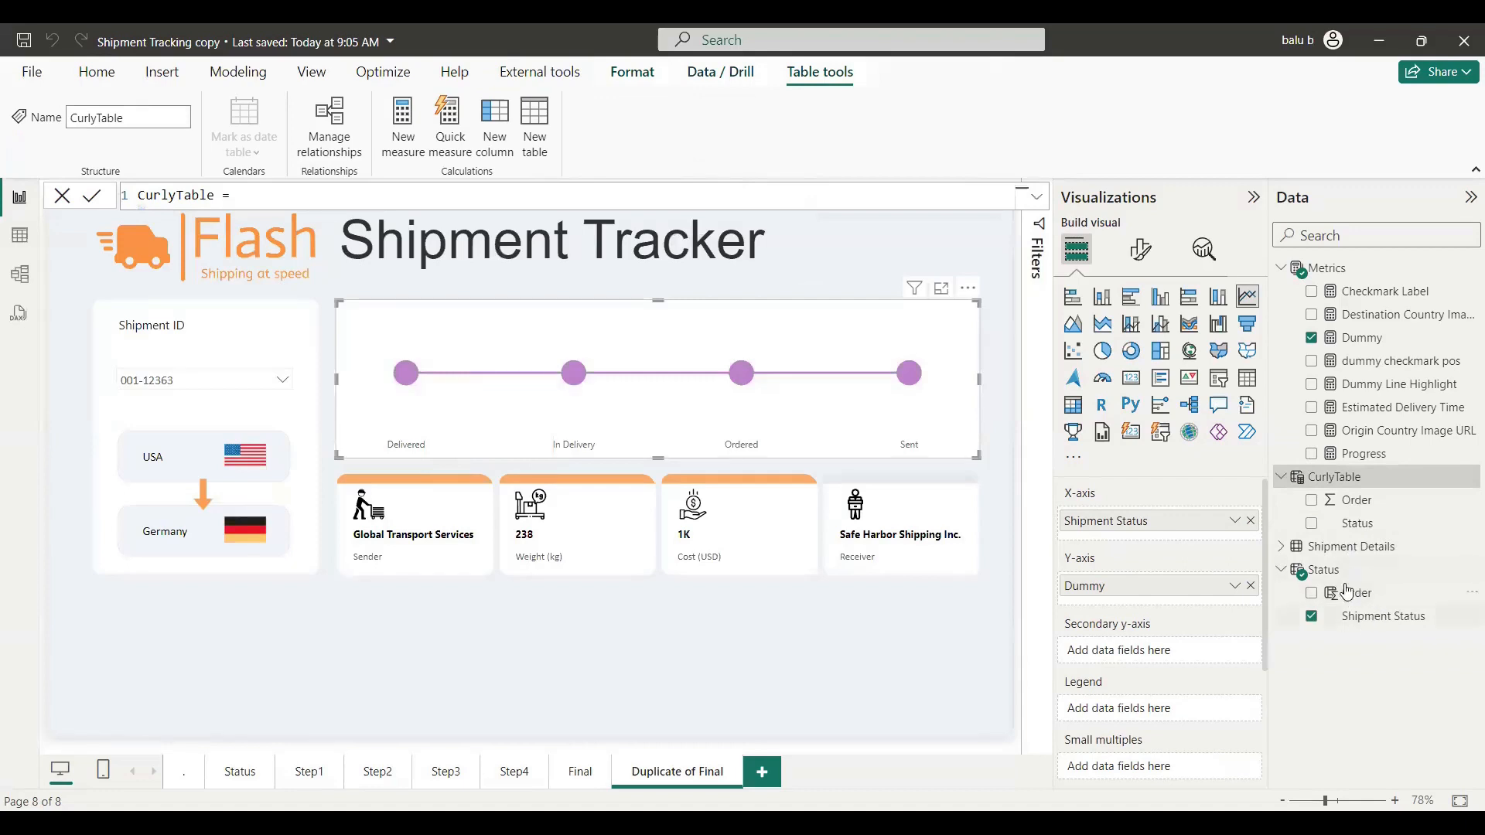
click(1357, 578)
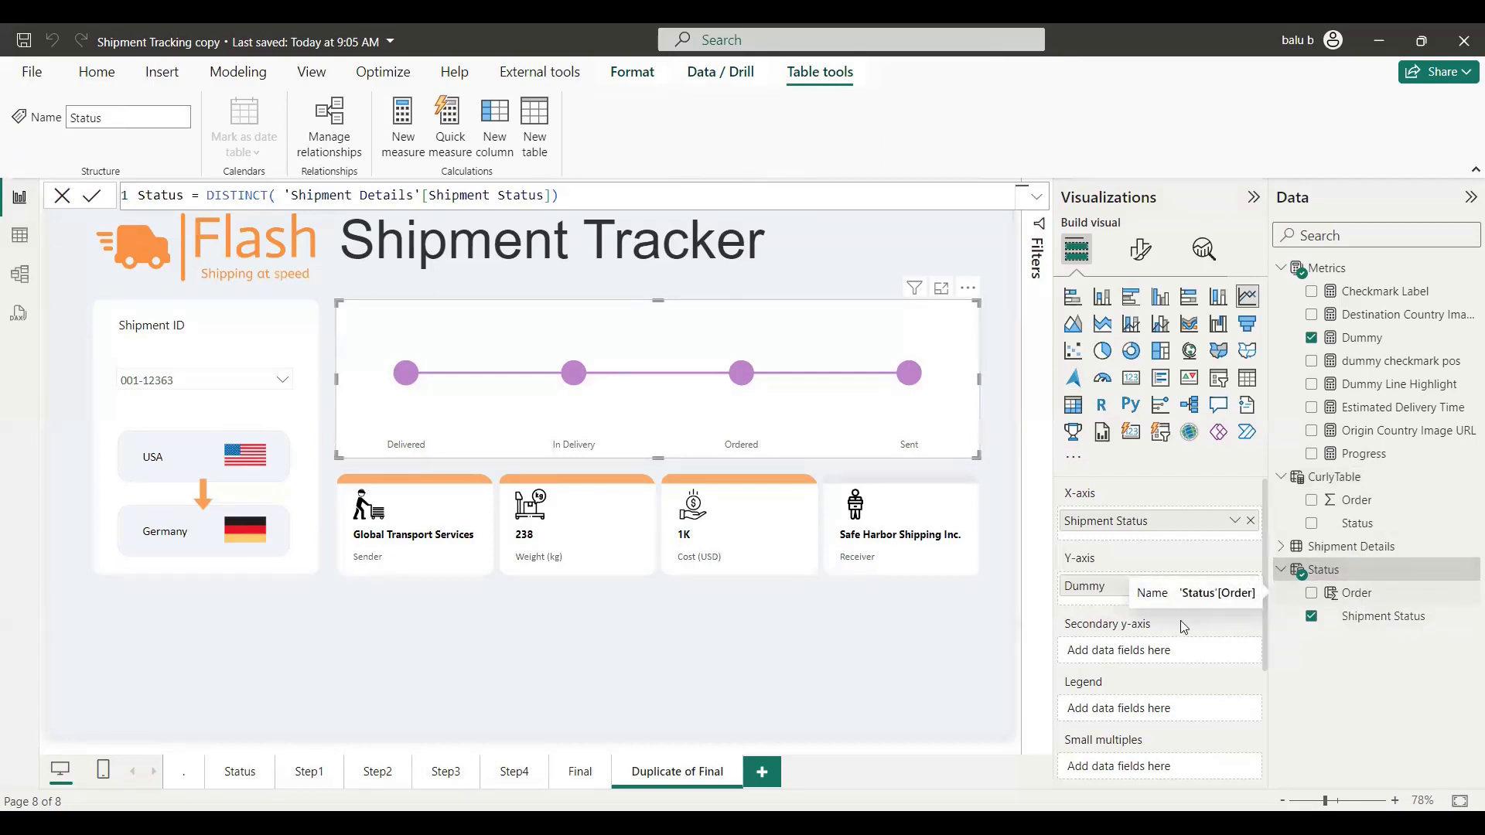
- Add the Status table's Order field to the line chart's tooltips and sort the chart's axis by Sum of Order in ascending order
scroll(1153, 675, down, 3)
drag(1368, 589, 1167, 663)
click(968, 288)
mouse_move(1067, 412)
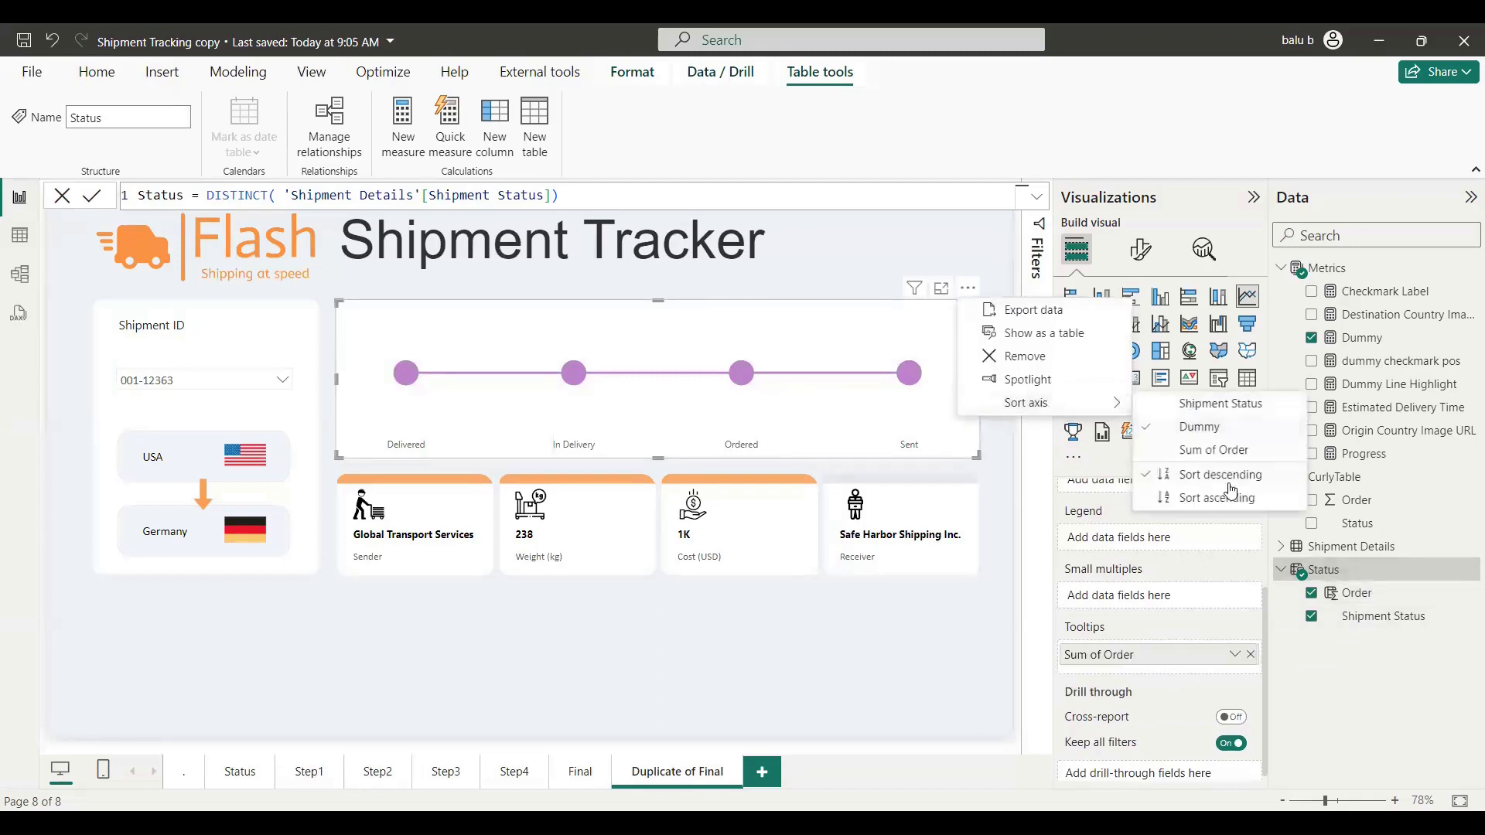
click(1215, 451)
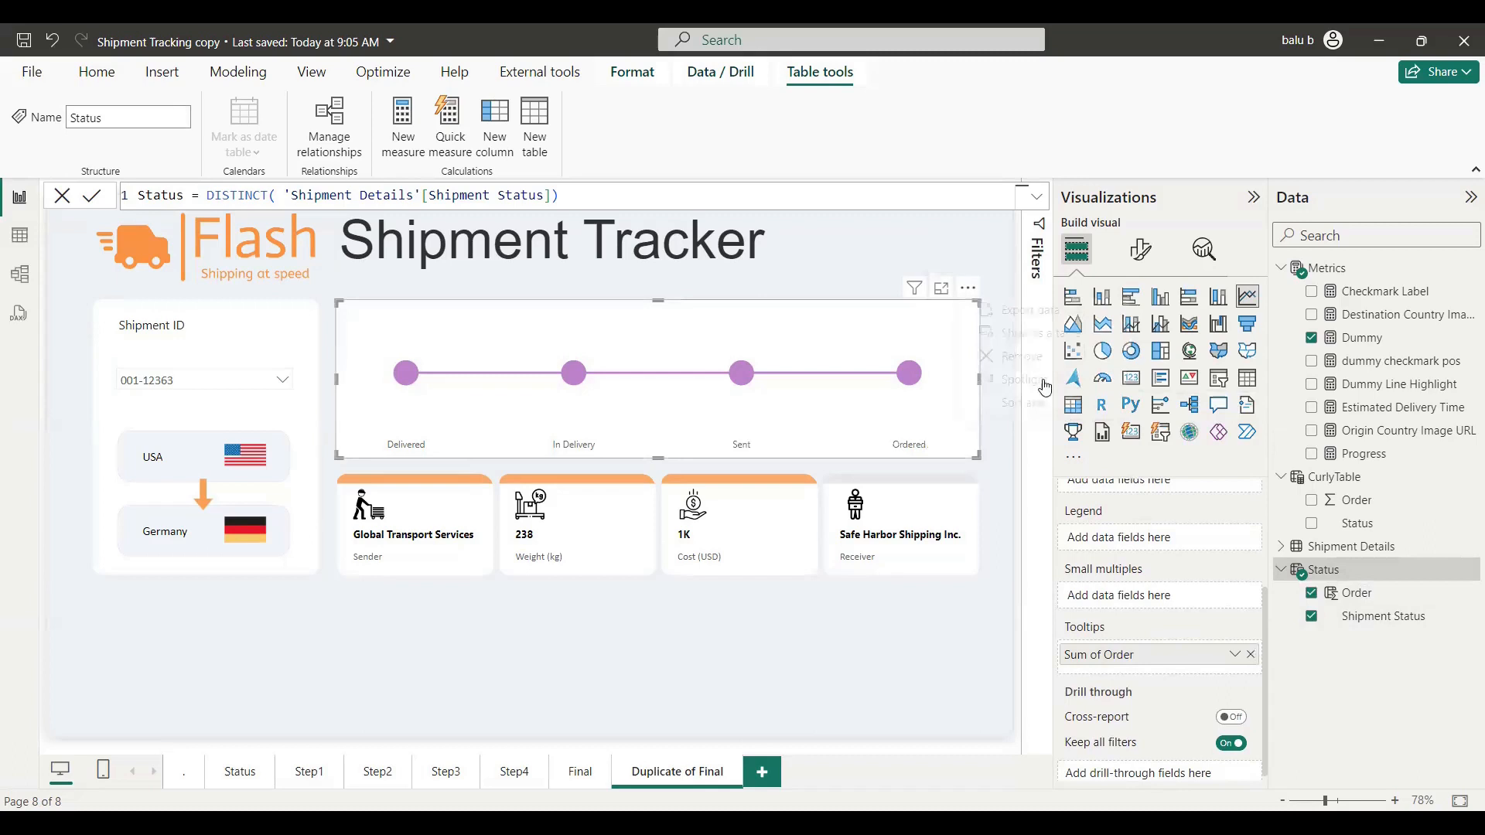
click(971, 290)
mouse_move(1072, 404)
click(1200, 499)
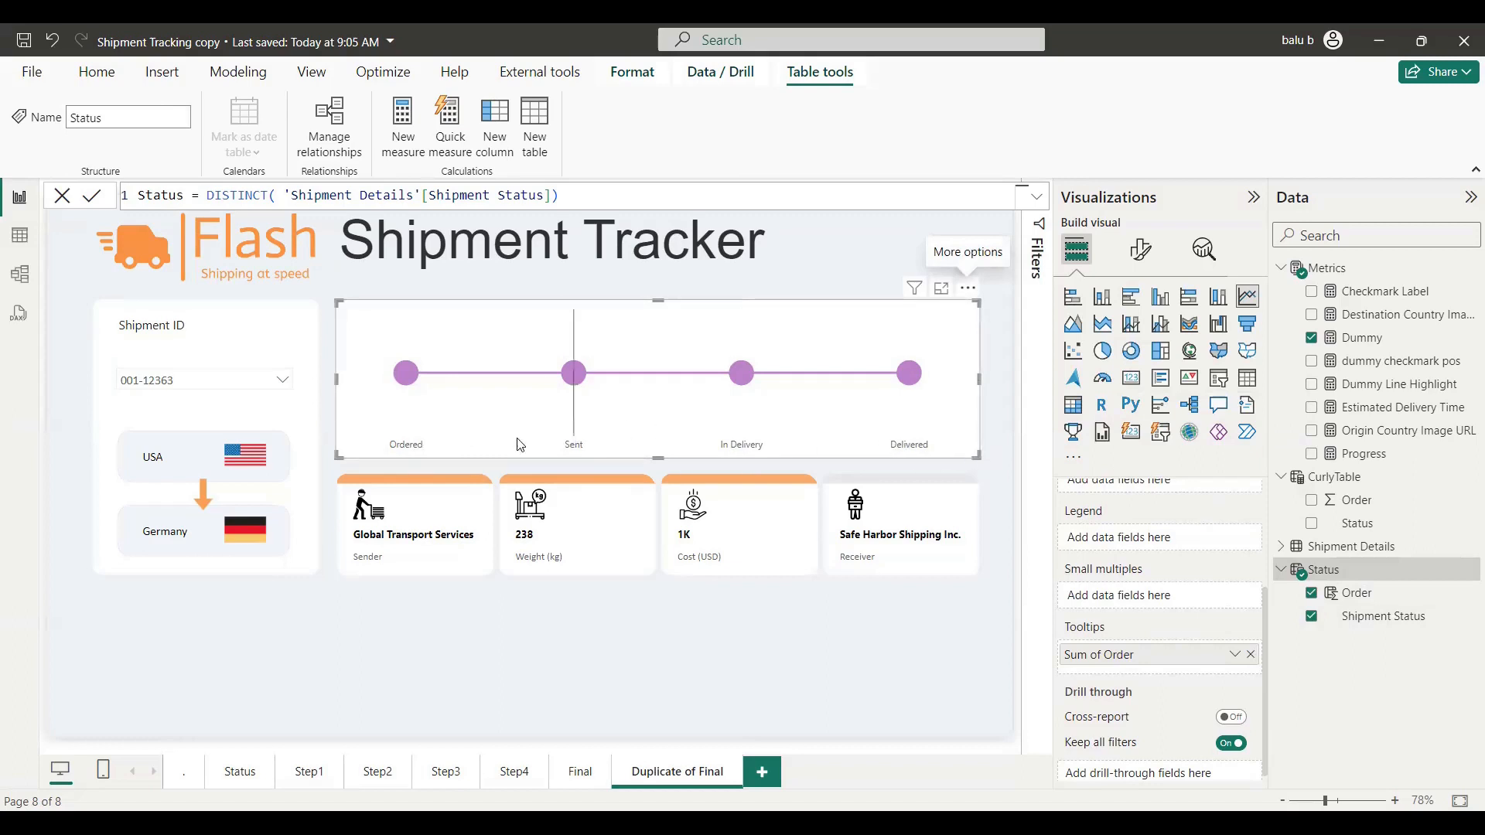
click(996, 345)
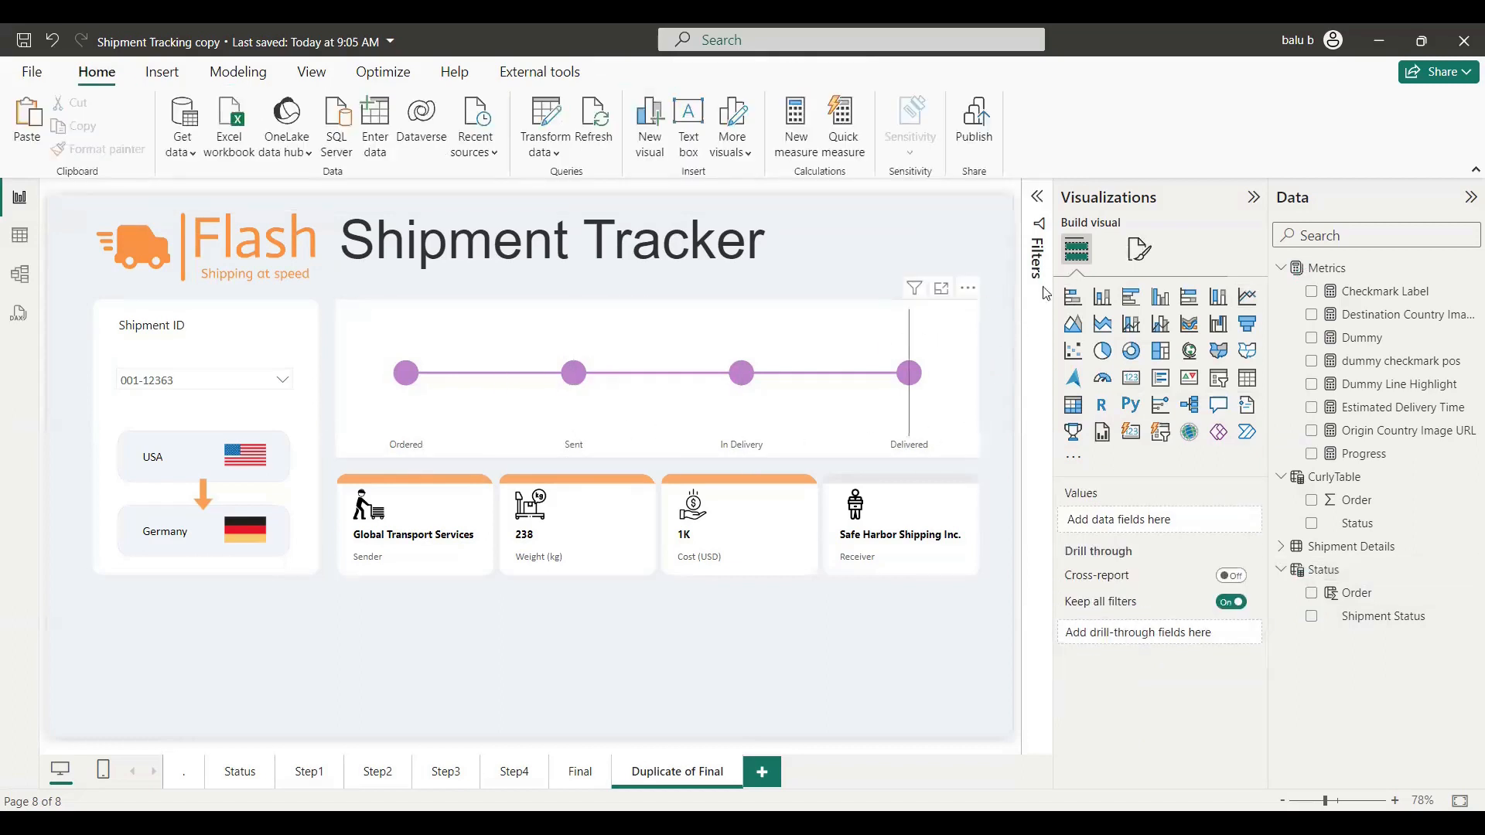
click(640, 406)
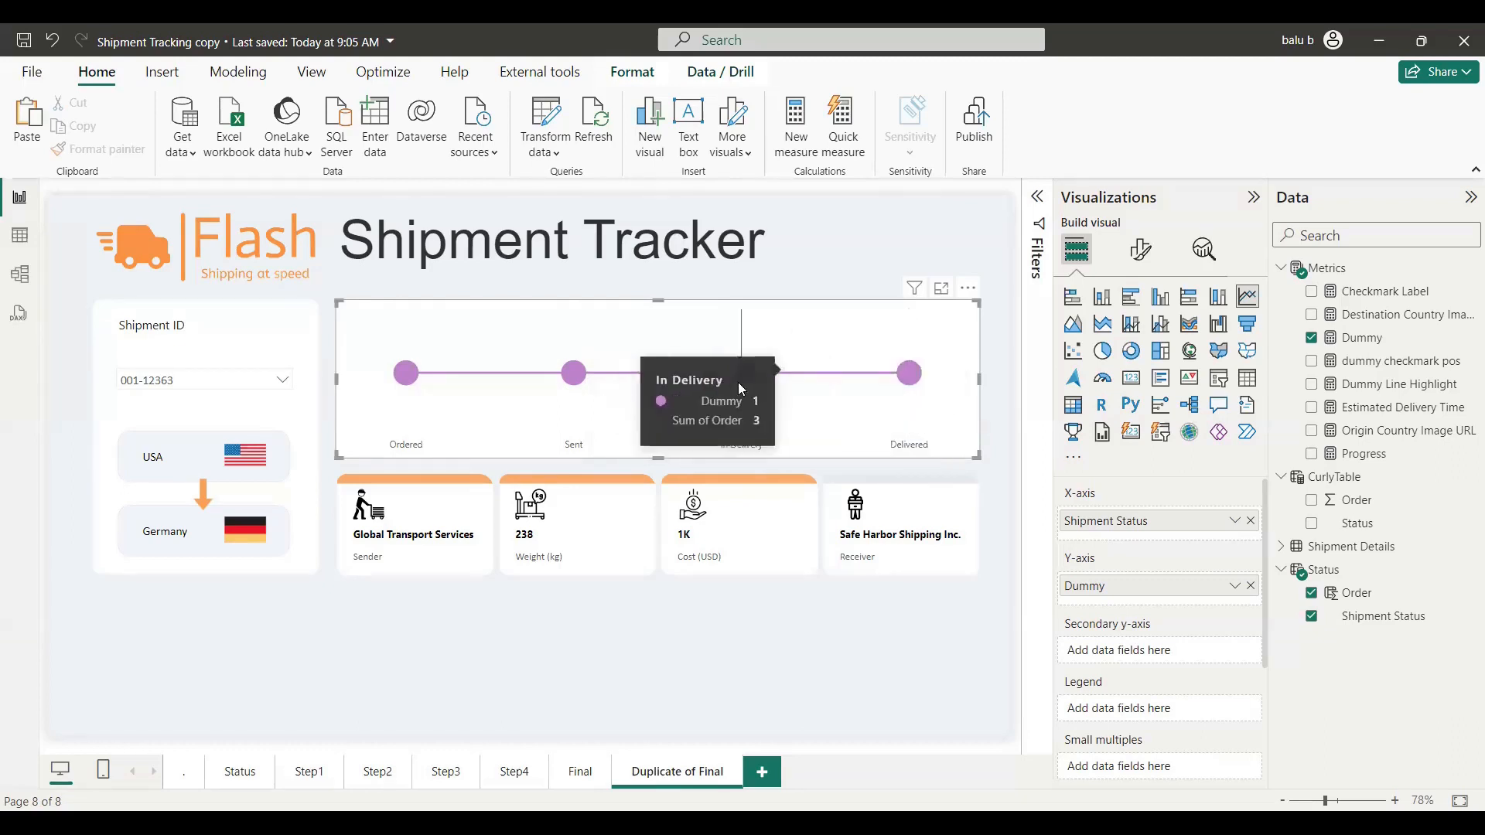
click(801, 627)
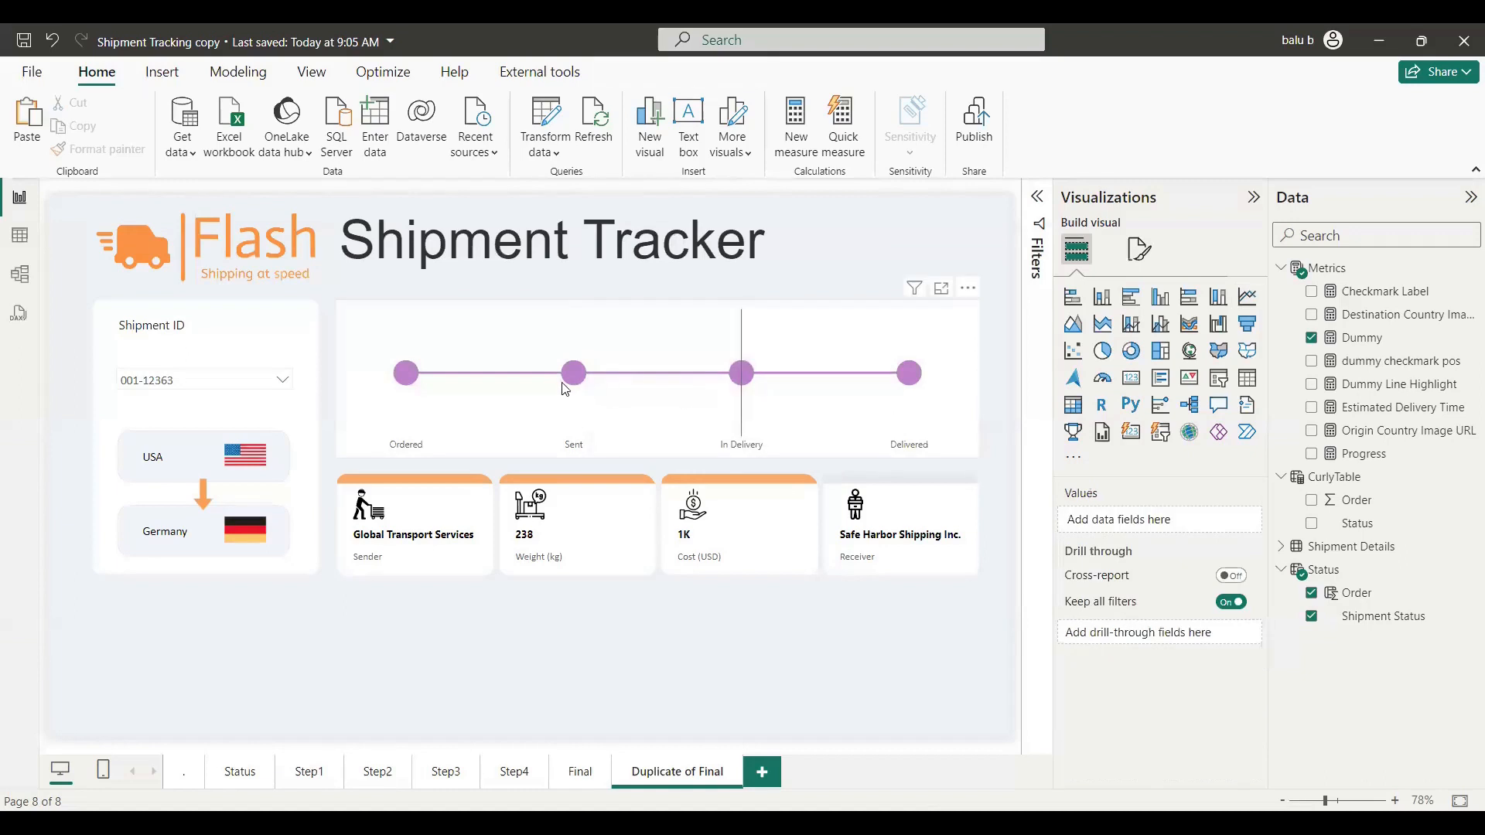
- Examine how the Dummy Line Highlight measure captures the selected shipment's status in its _Selected_Status variable
click(1400, 385)
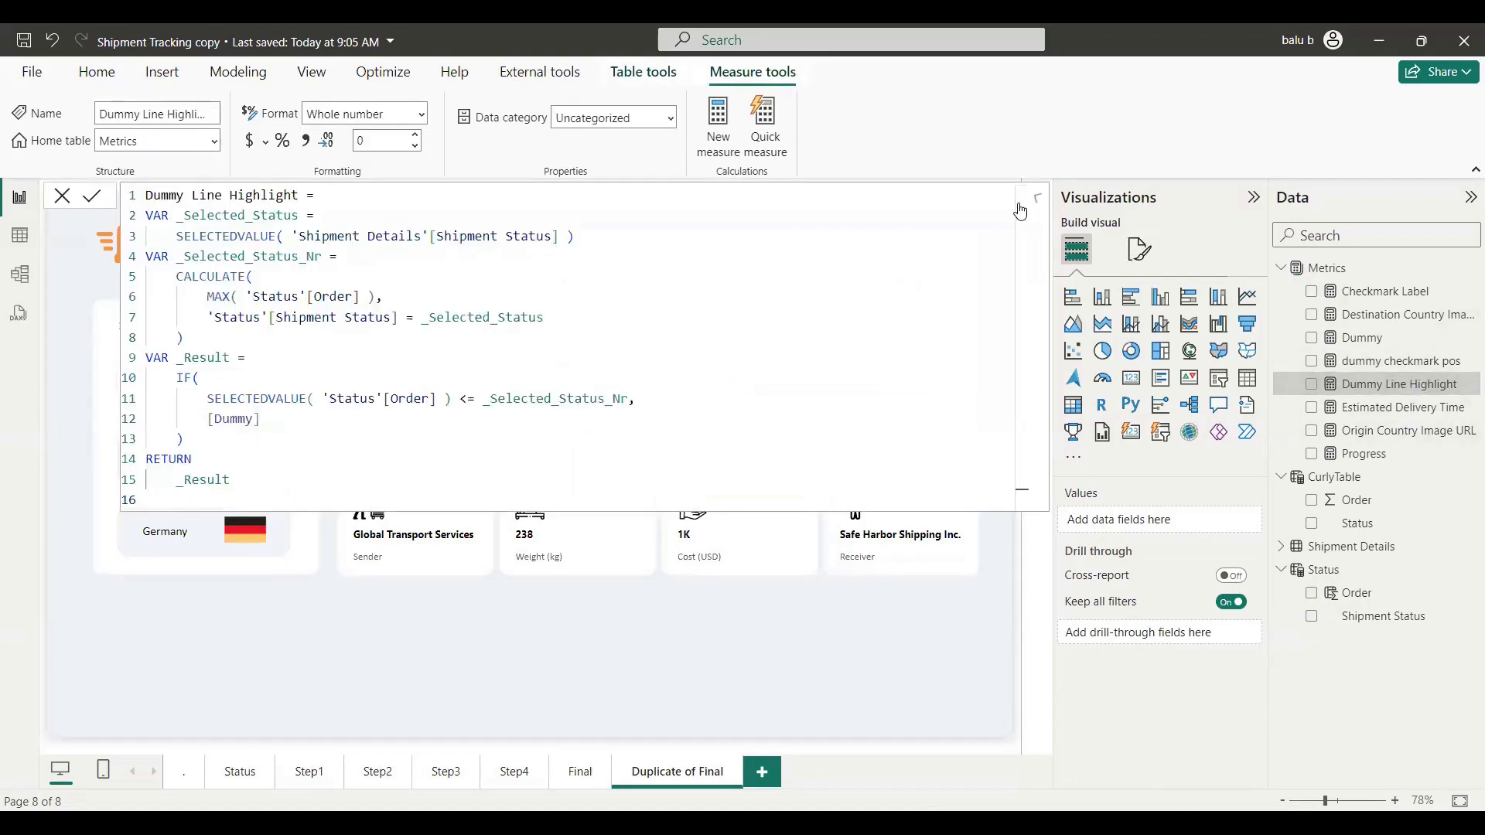
click(577, 240)
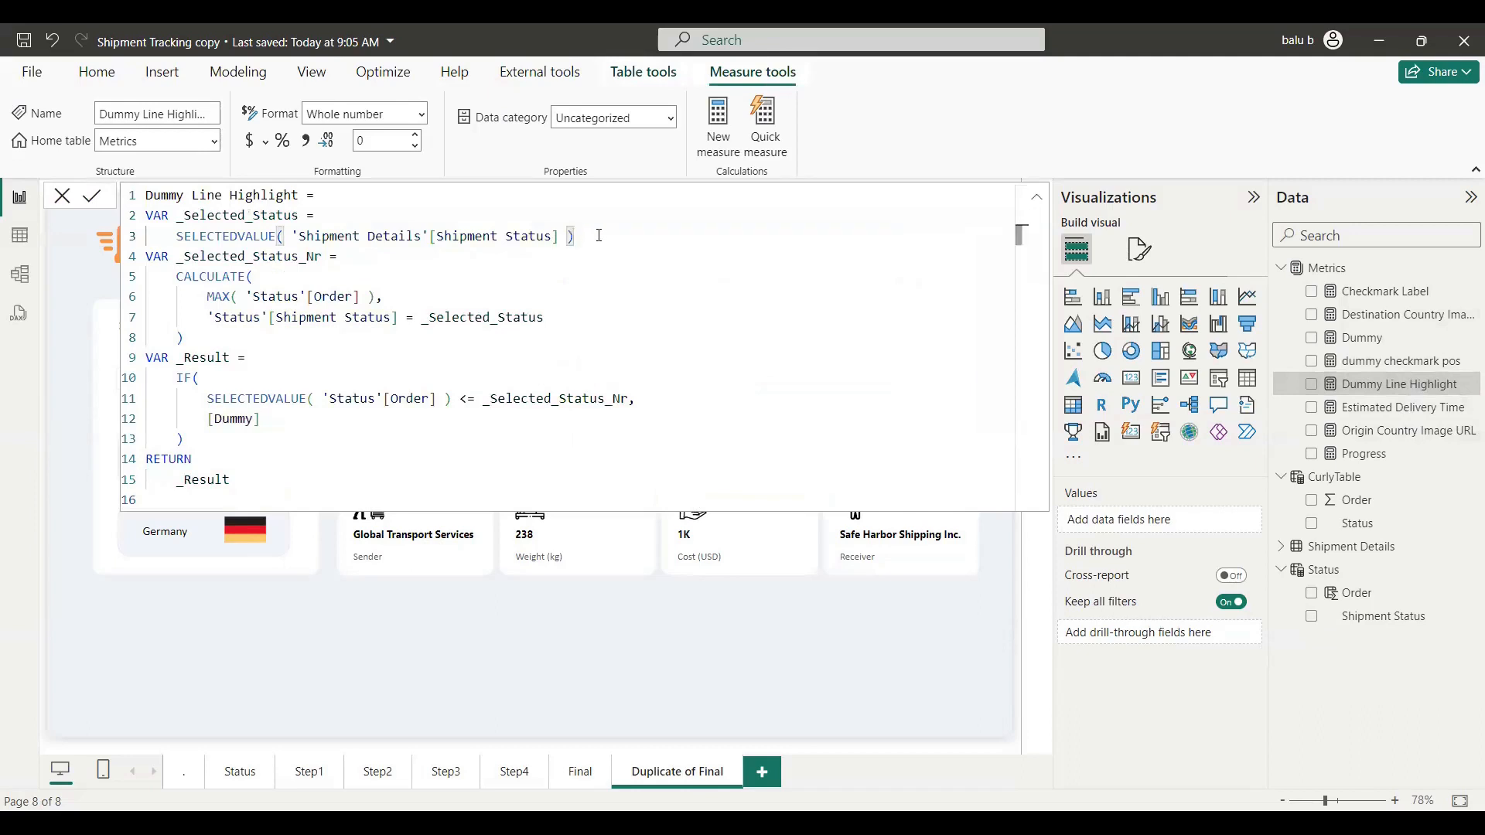
drag(174, 238, 477, 213)
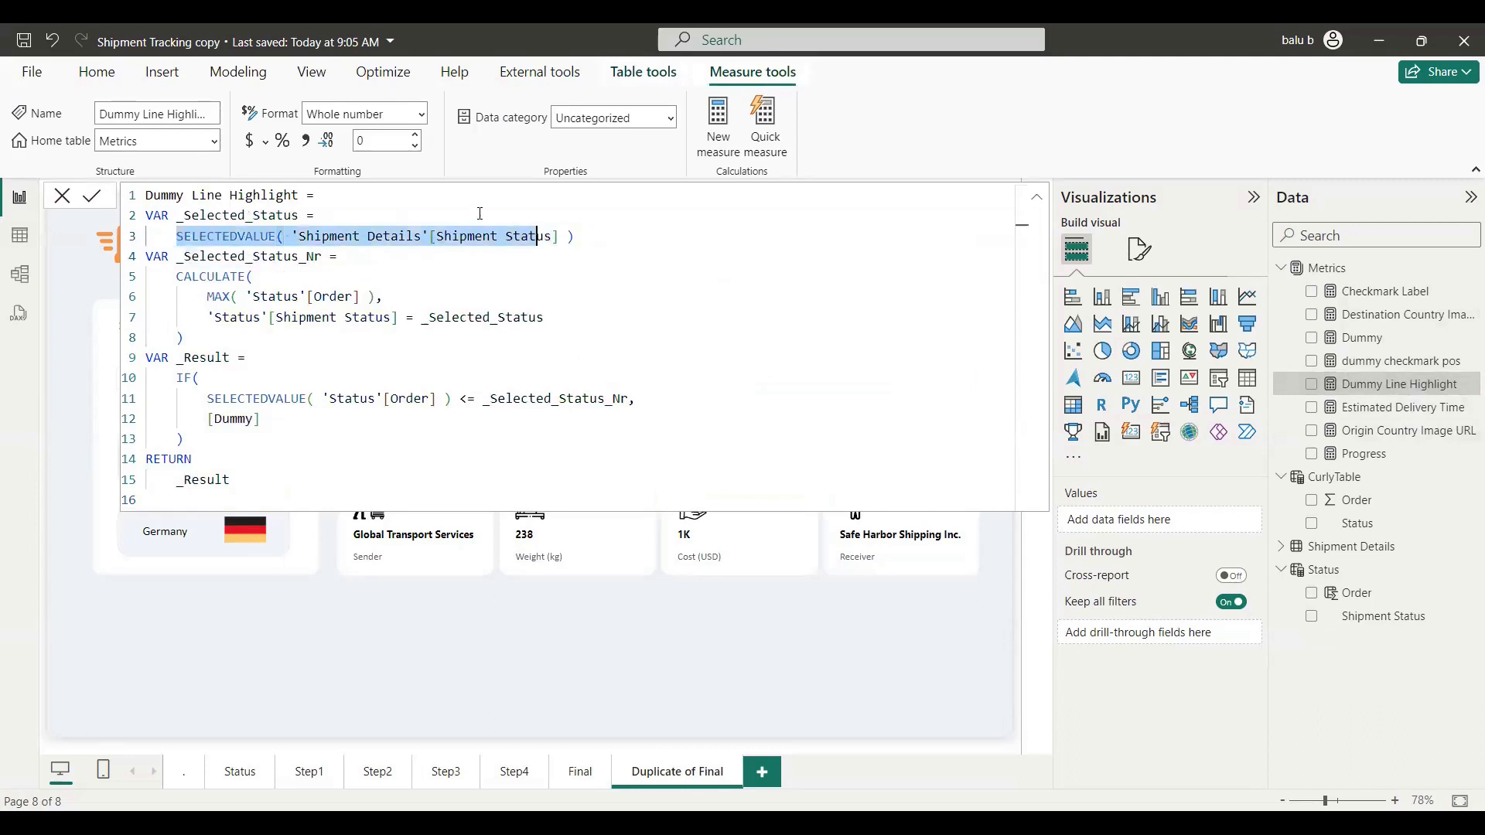
click(247, 257)
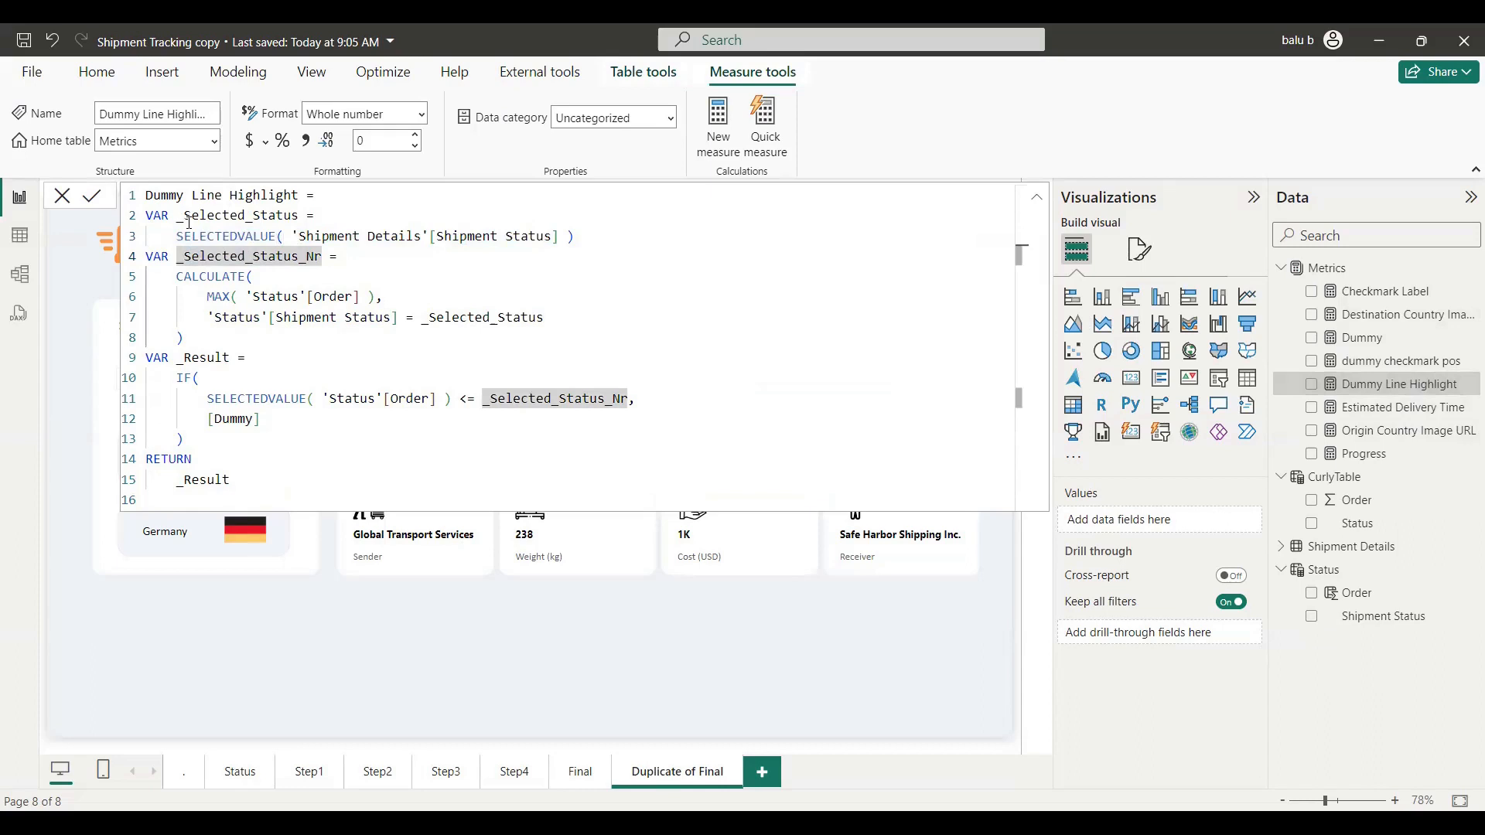
click(239, 217)
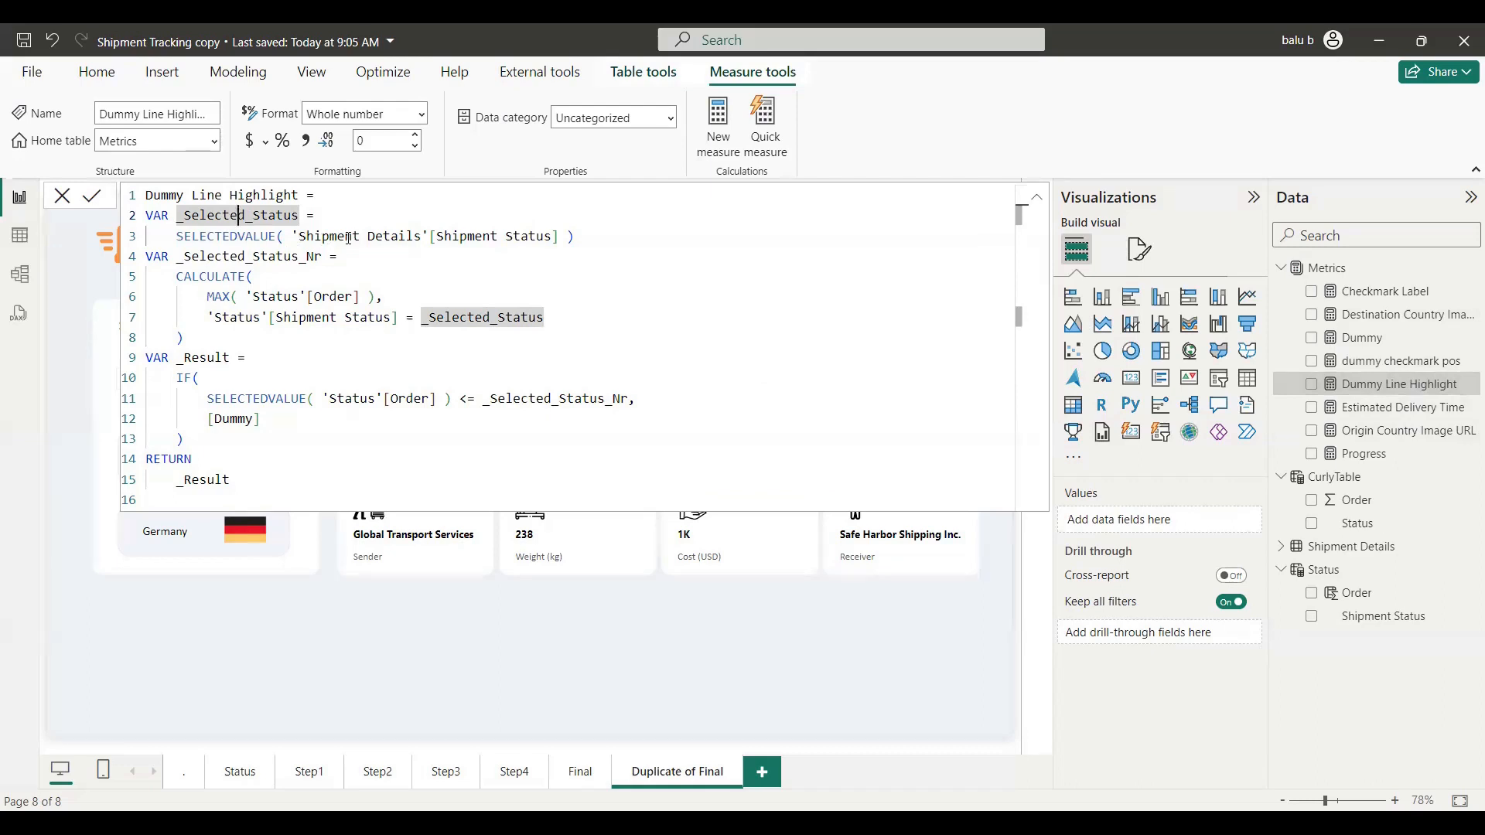
click(401, 240)
click(507, 236)
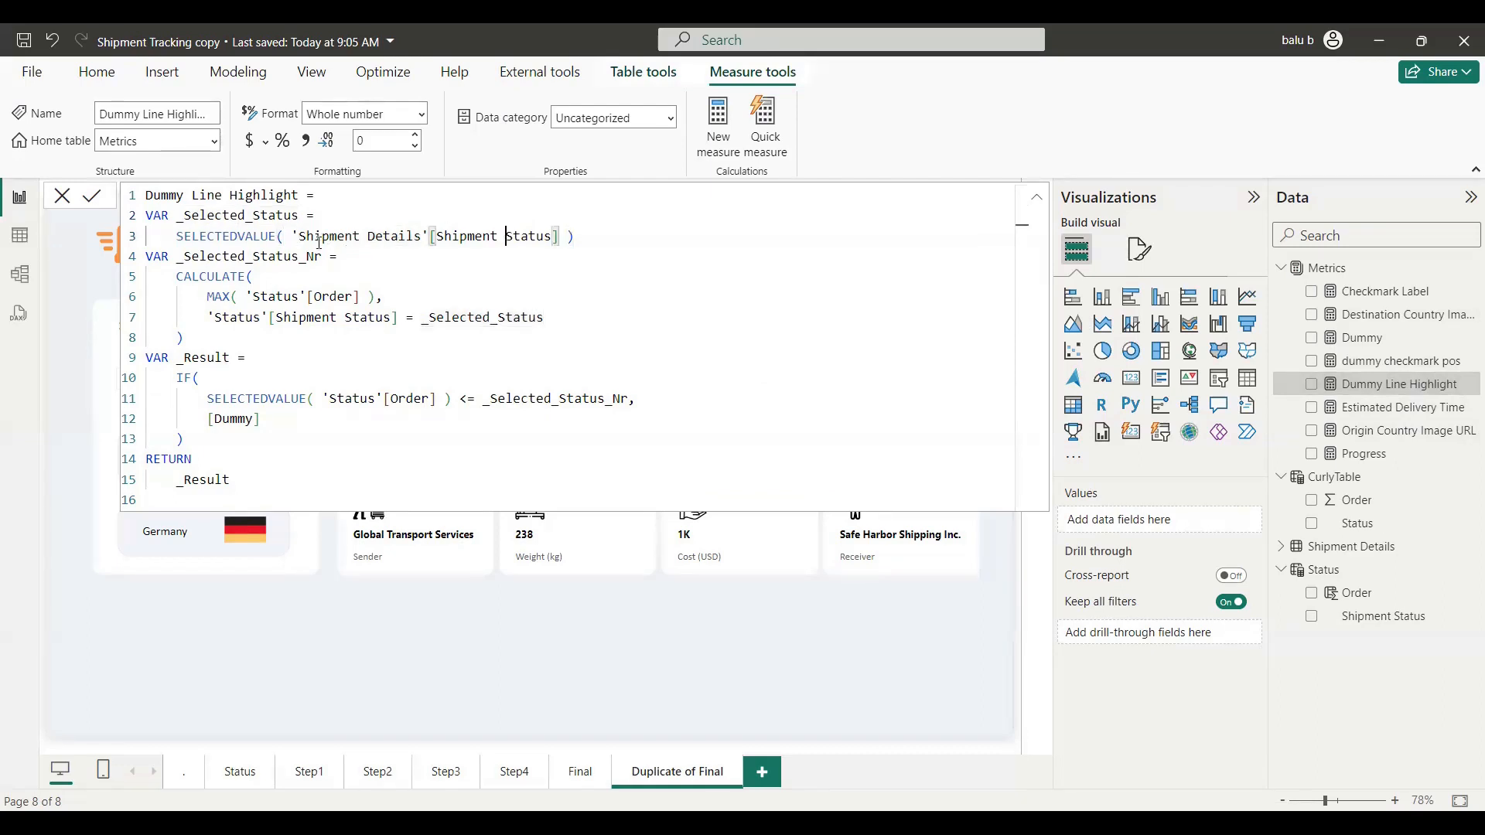
click(428, 238)
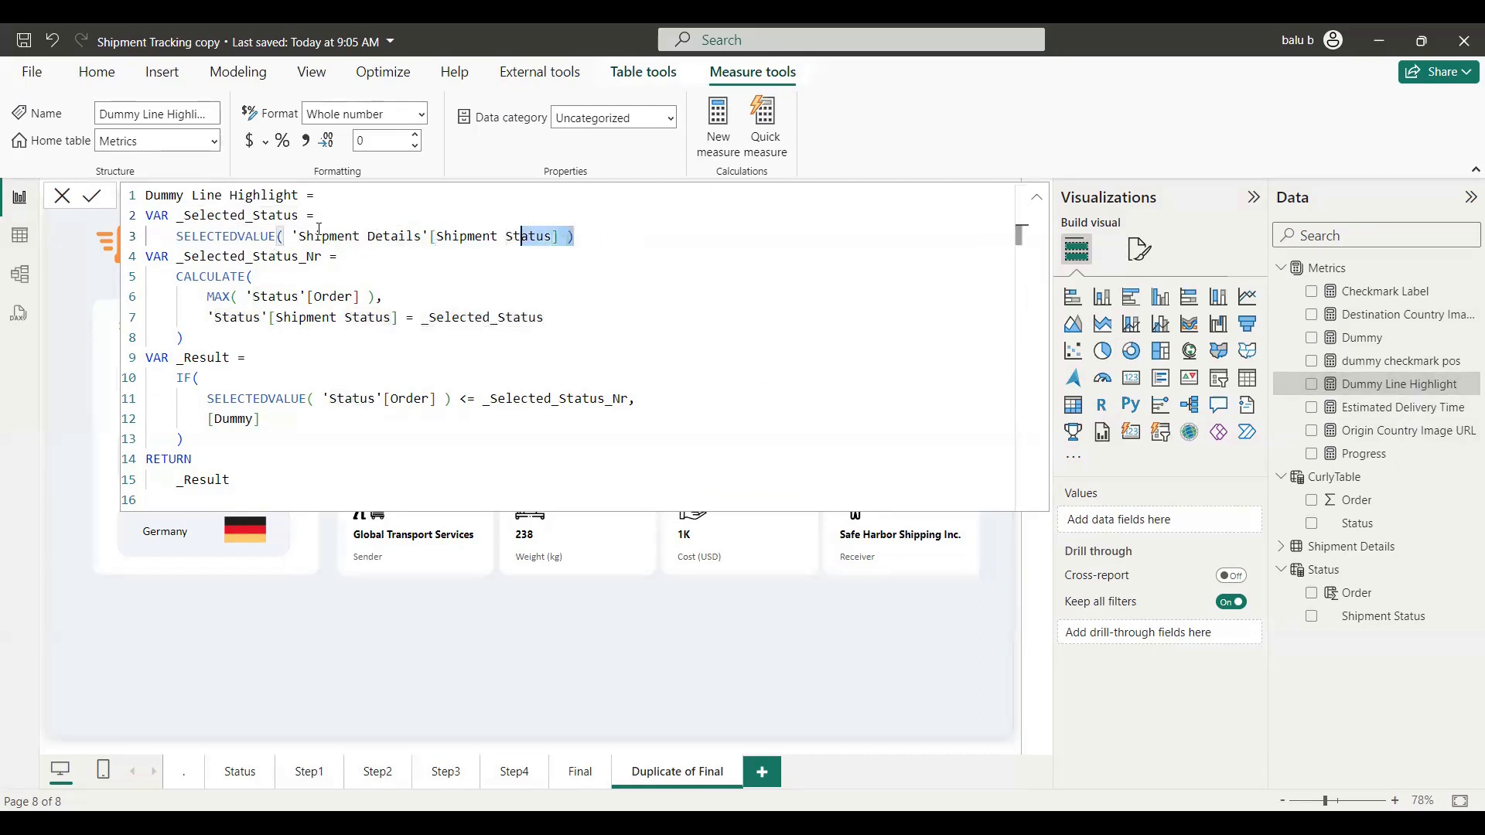
drag(577, 236, 123, 211)
- Examine how Dummy Line Highlight looks up the selected status's order number and compares it in the IF expression
click(253, 277)
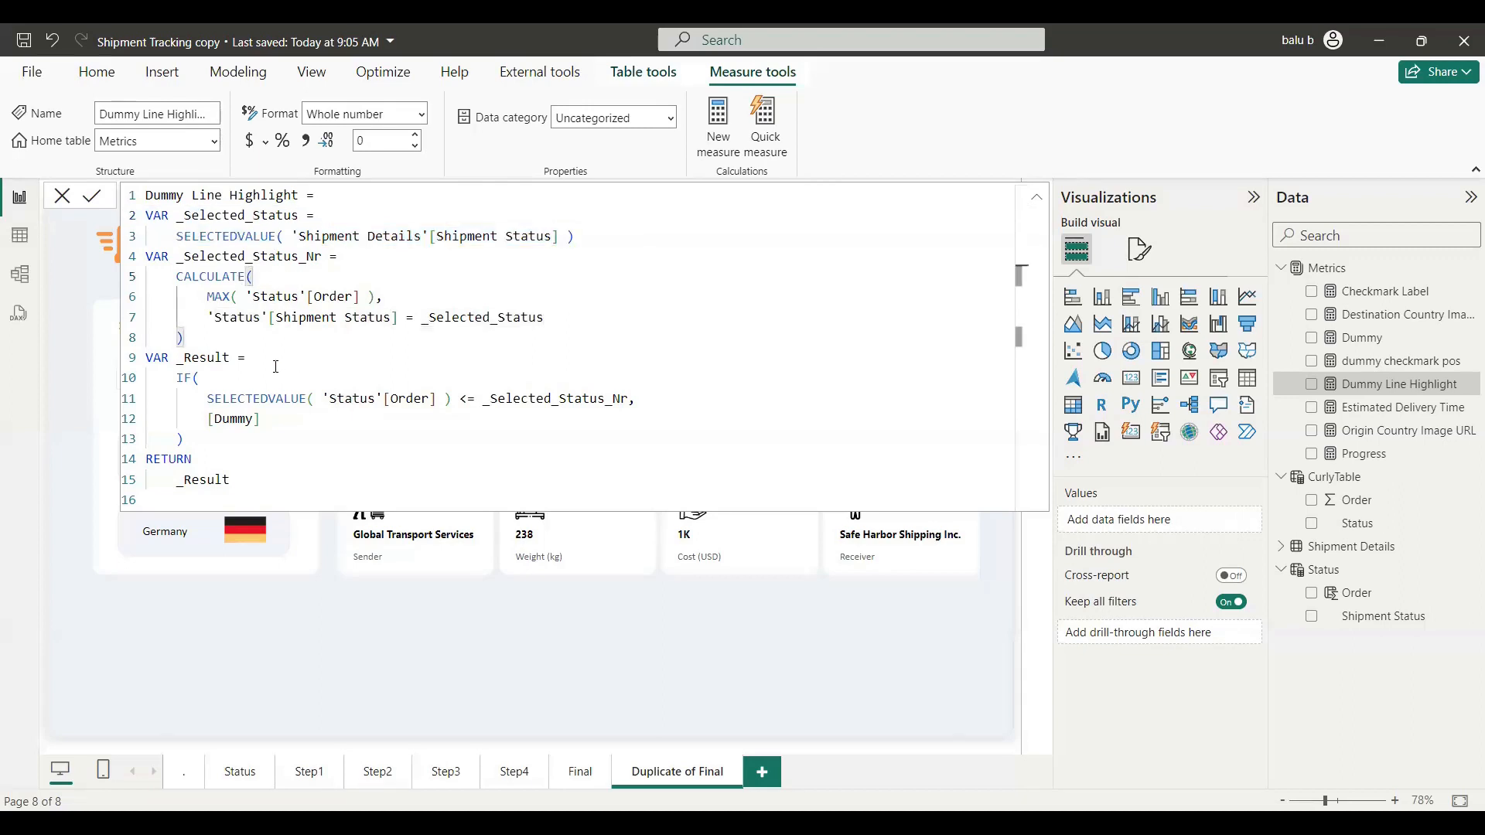
drag(214, 337, 151, 277)
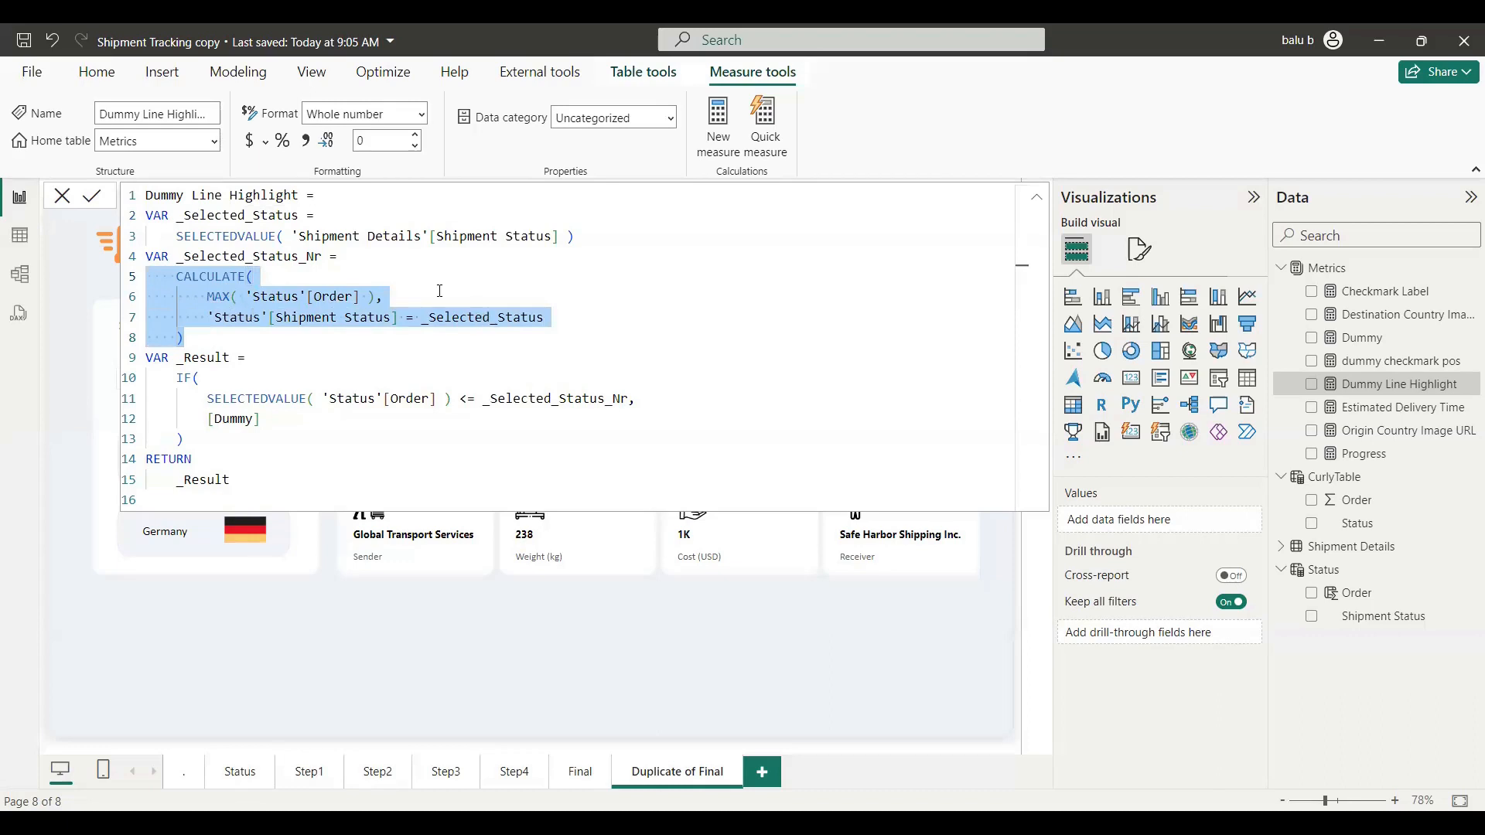
click(411, 236)
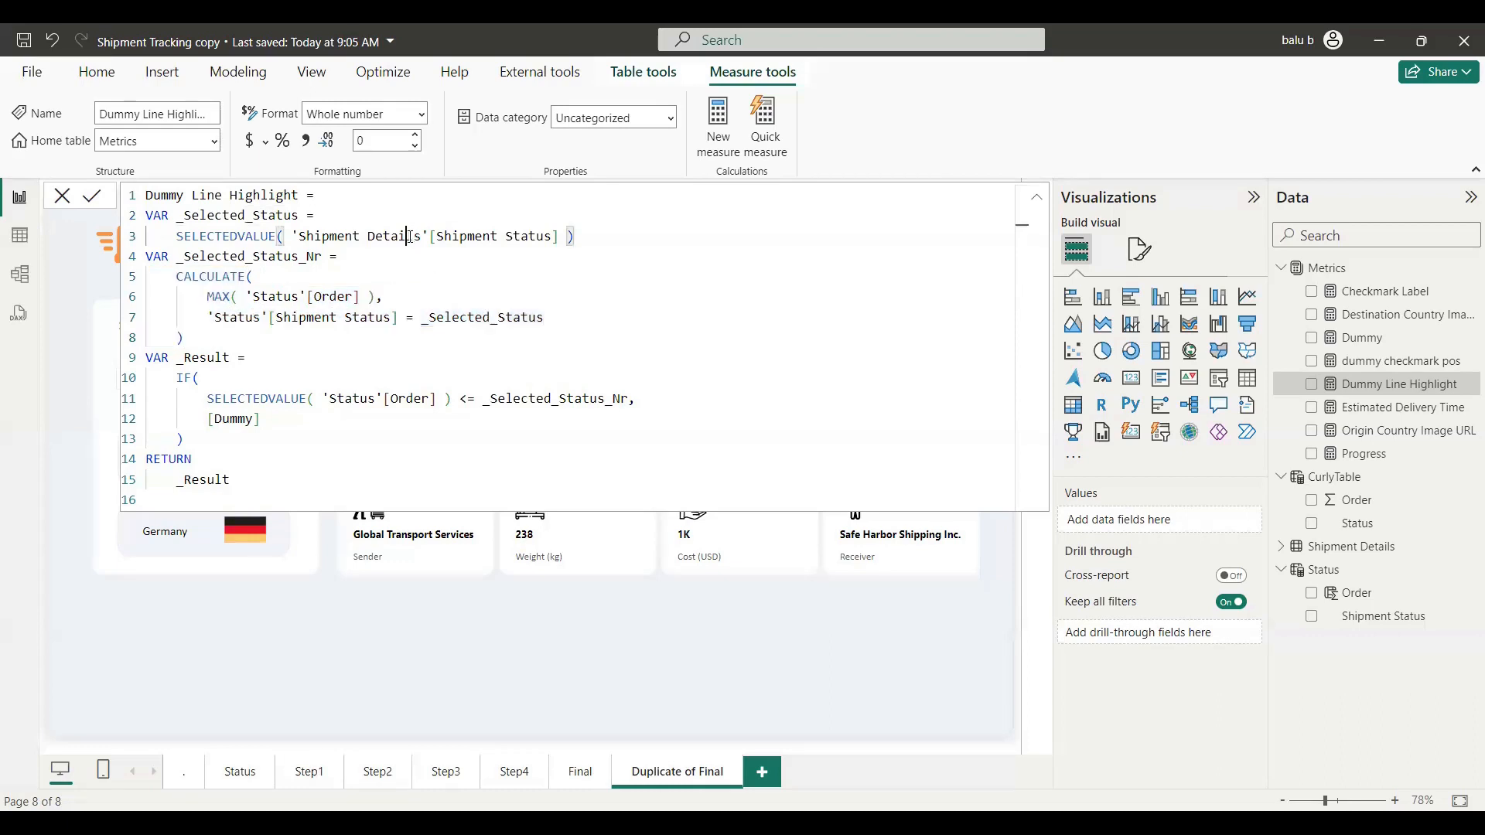
drag(196, 446, 154, 377)
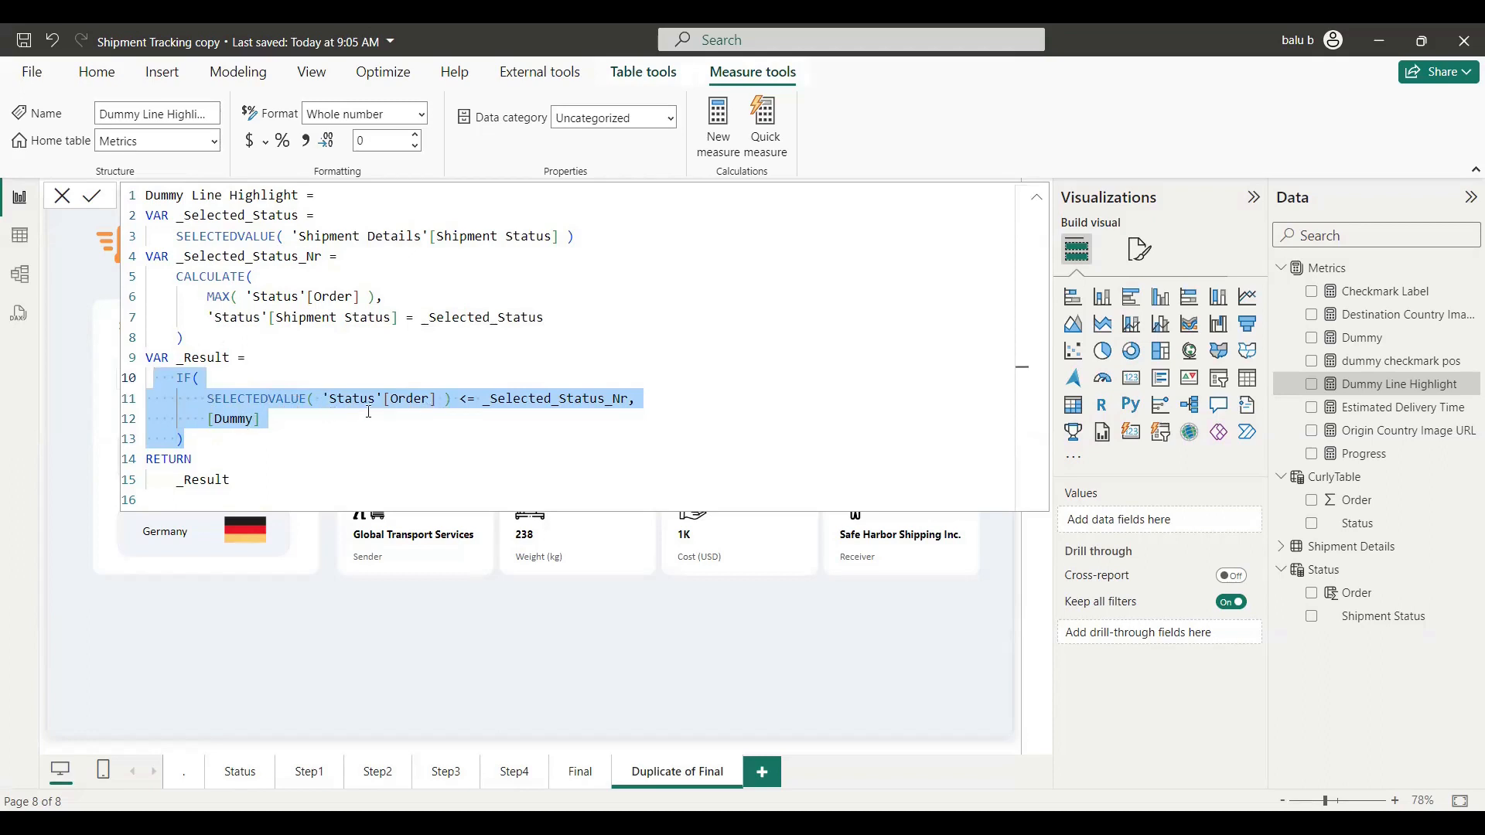
click(530, 398)
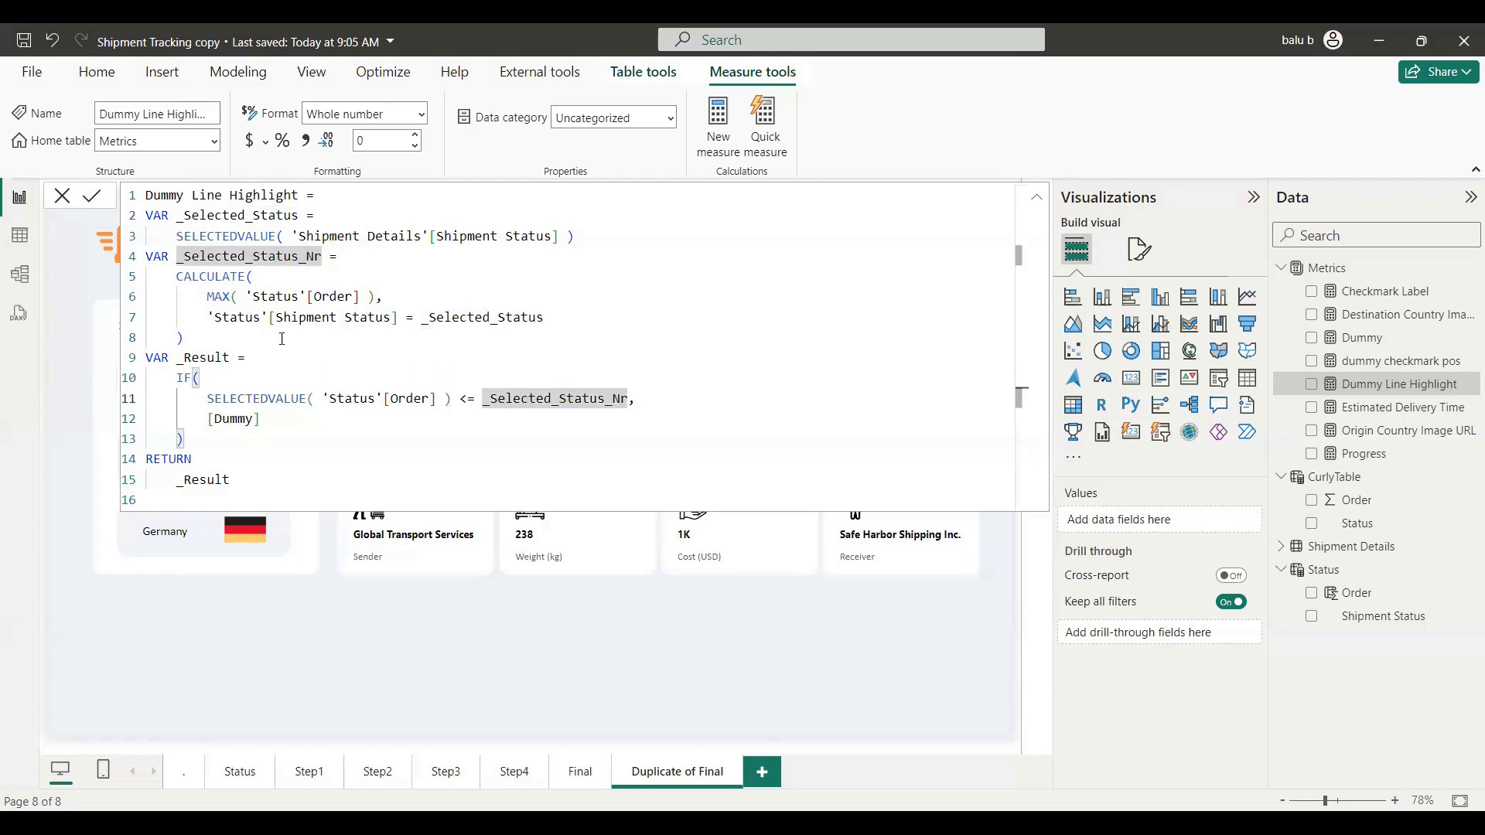
click(1035, 202)
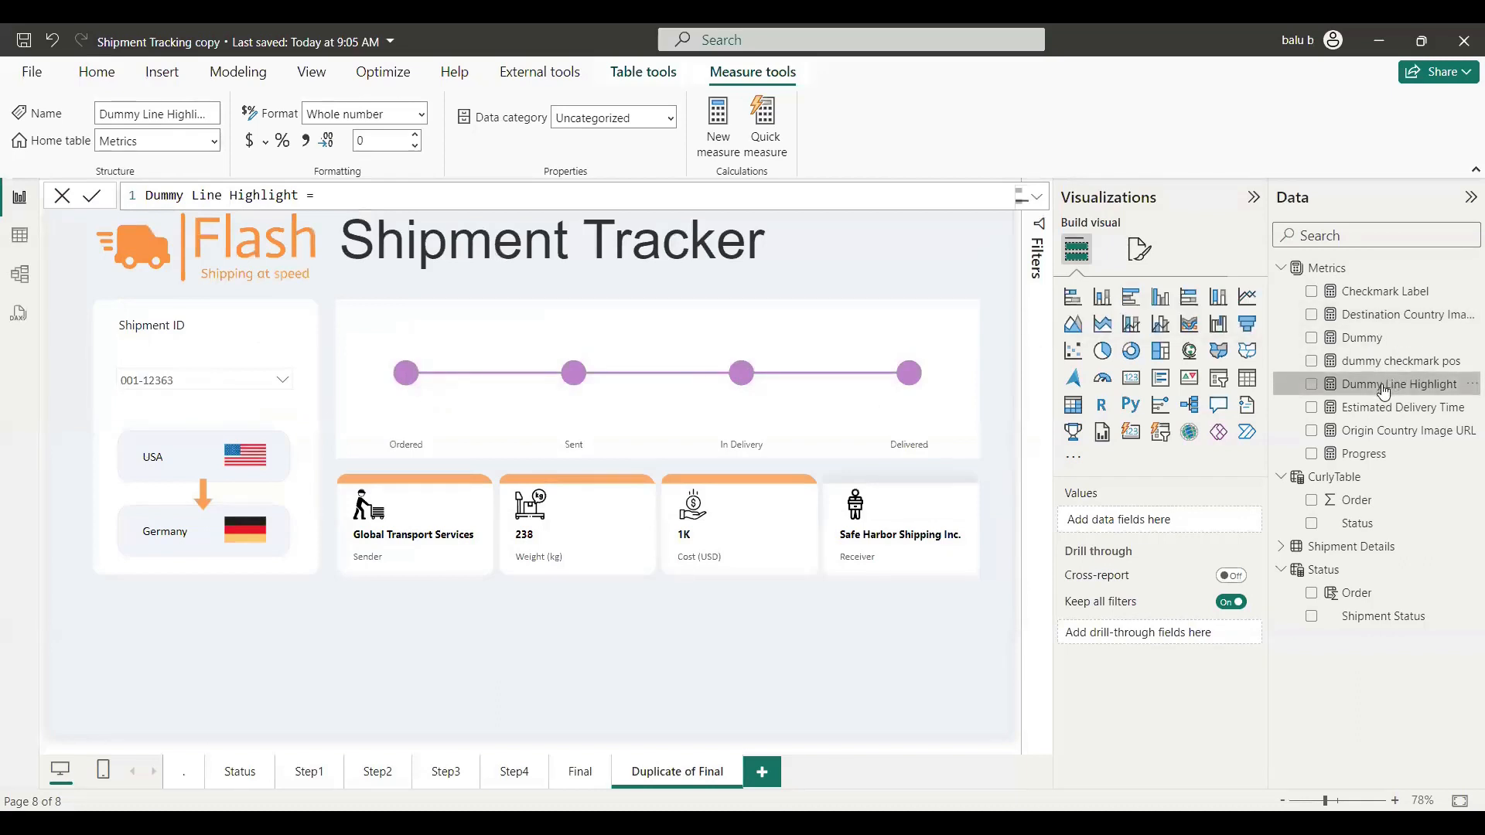
- Add the Dummy Line Highlight measure to the line chart as a second line alongside Dummy
click(1038, 202)
click(1039, 203)
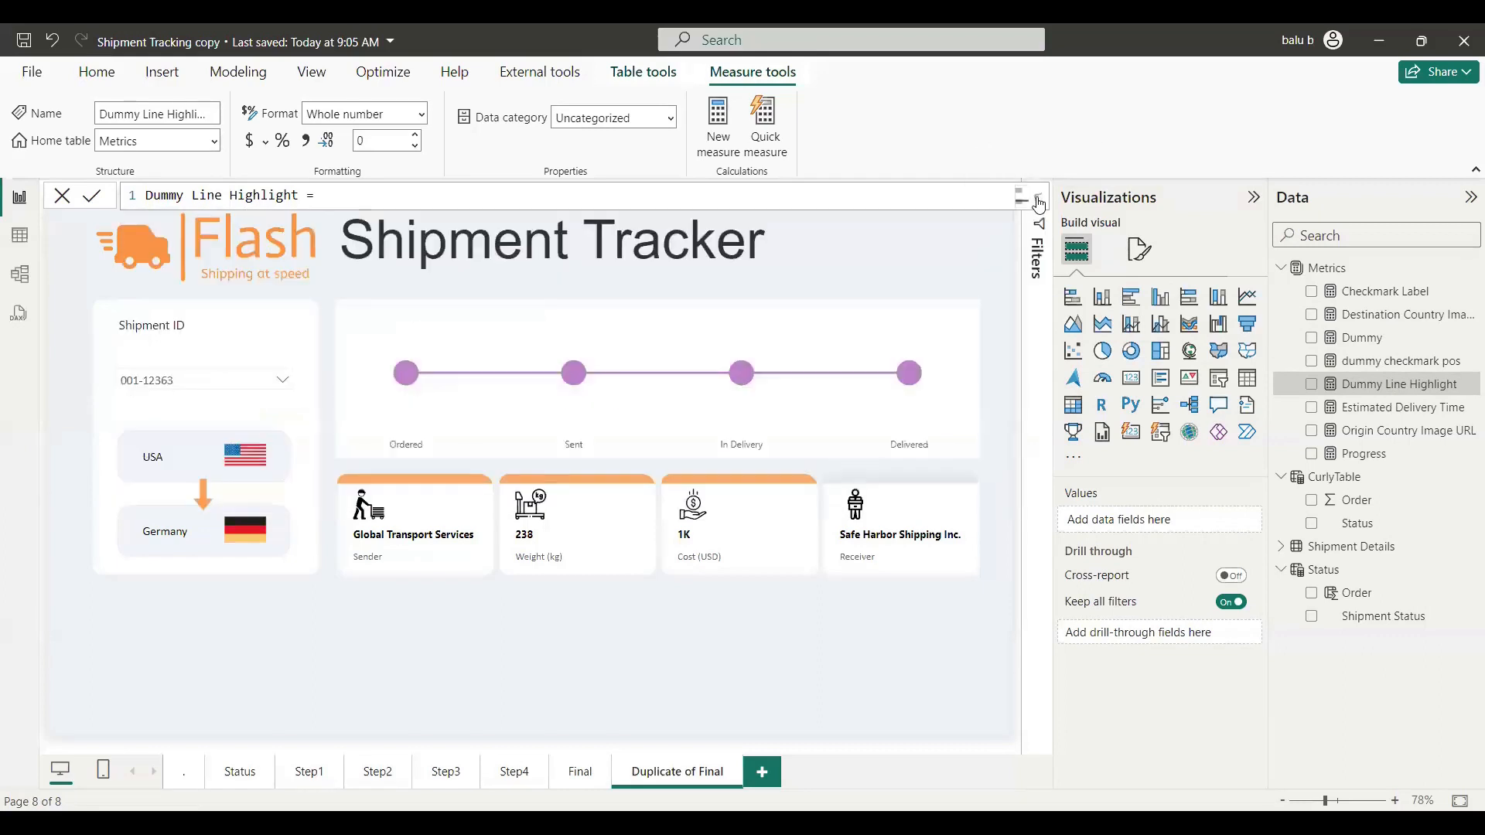
drag(1373, 387, 656, 338)
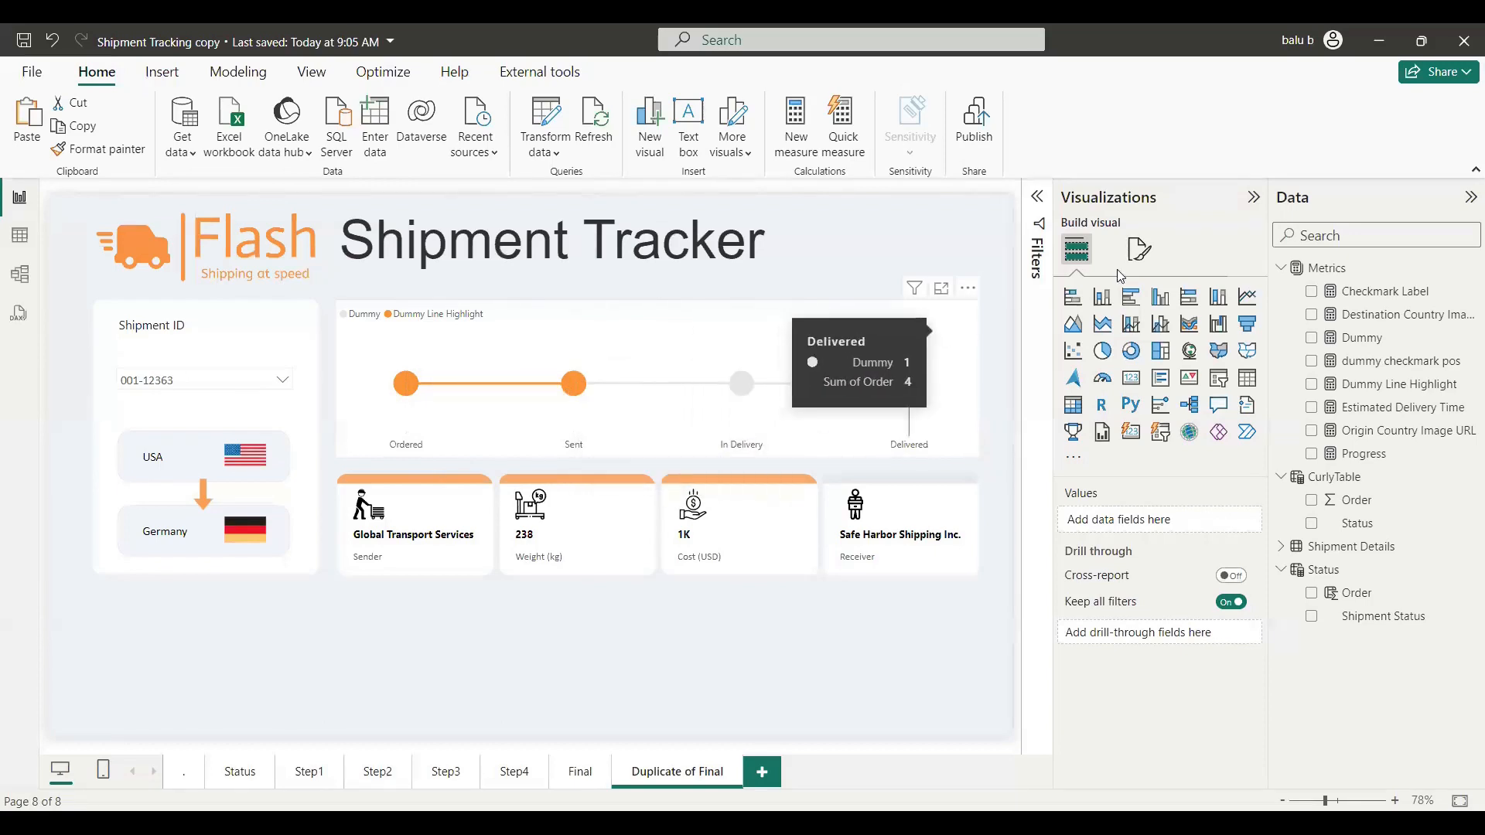
- Turn on data labels for the line chart and expand their formatting settings
click(952, 348)
click(1140, 249)
scroll(1160, 427, down, 1)
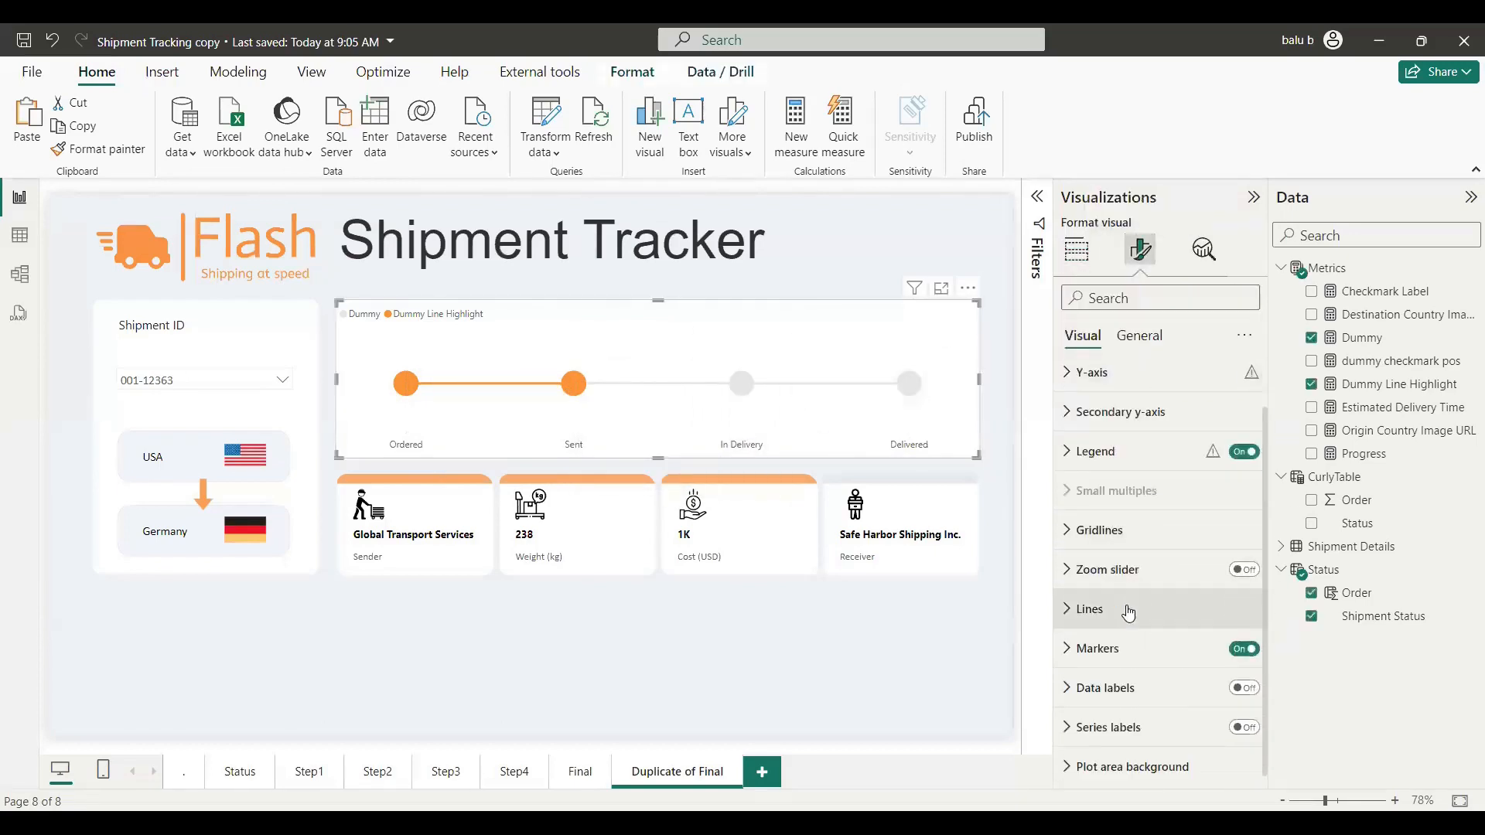
click(1245, 684)
click(1066, 691)
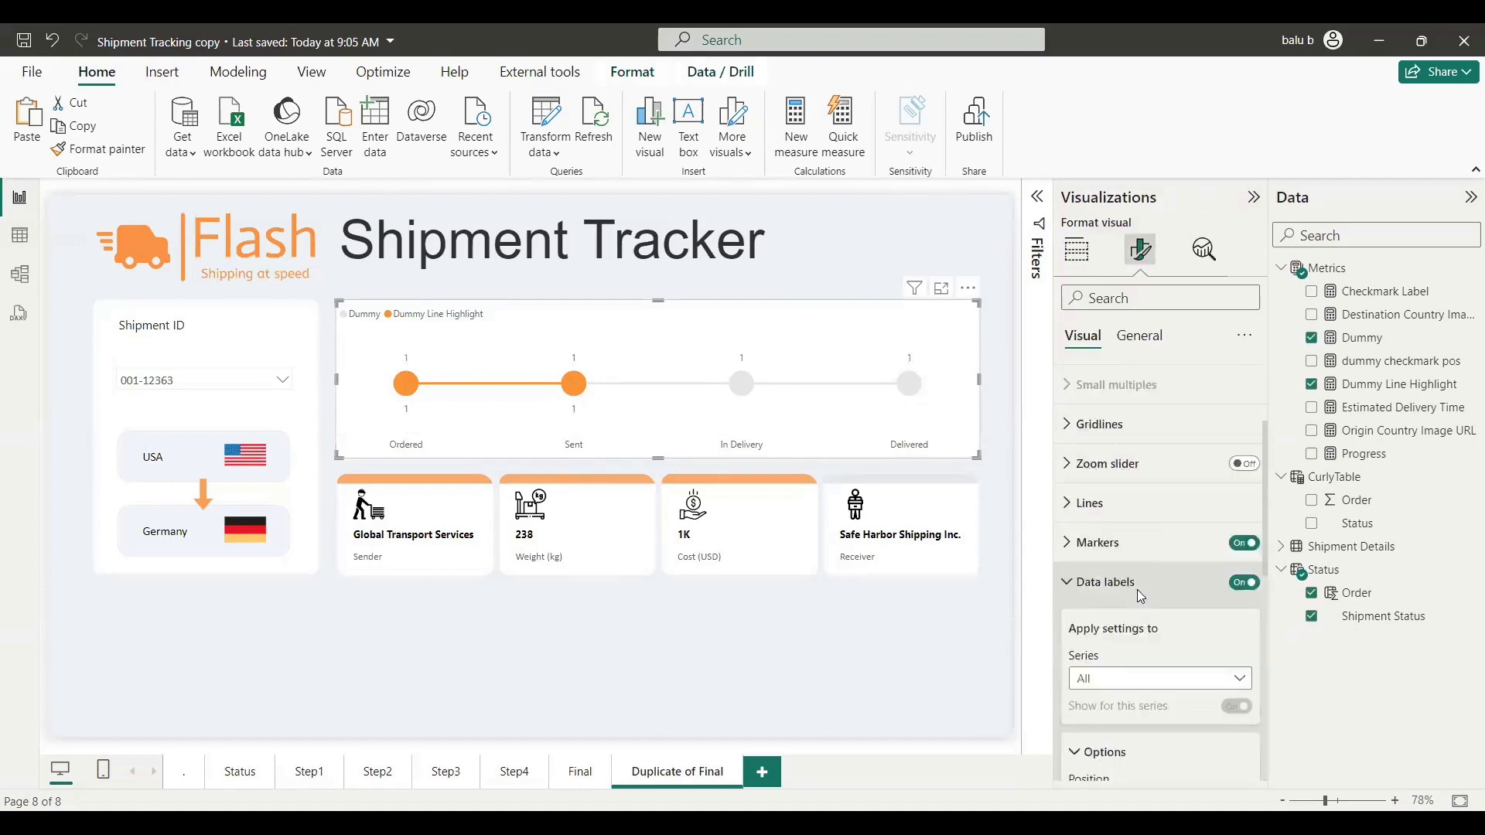
- Set the data label position to Under for all series of the line chart
scroll(1125, 570, down, 4)
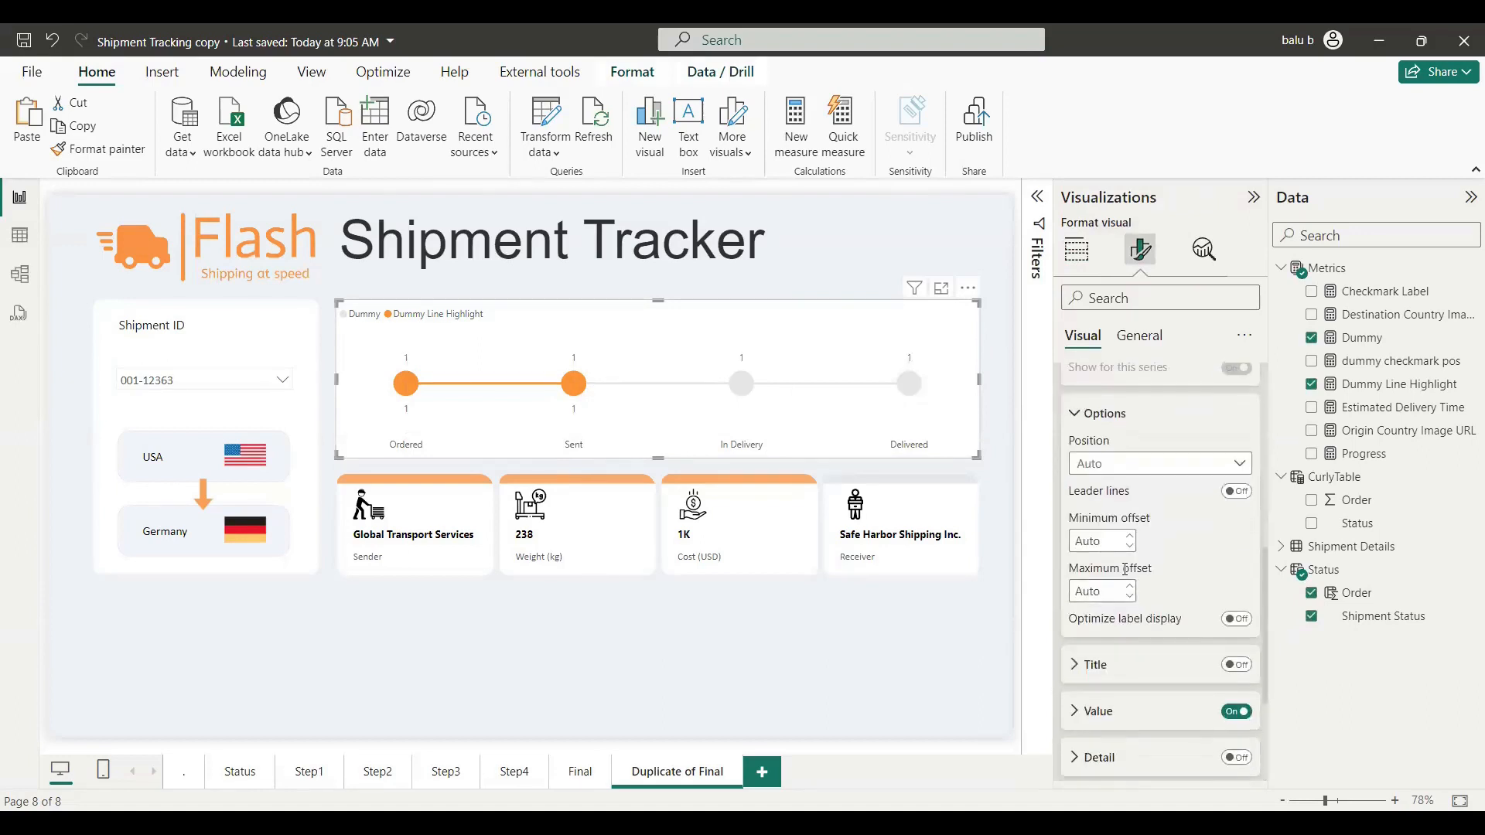
click(1160, 462)
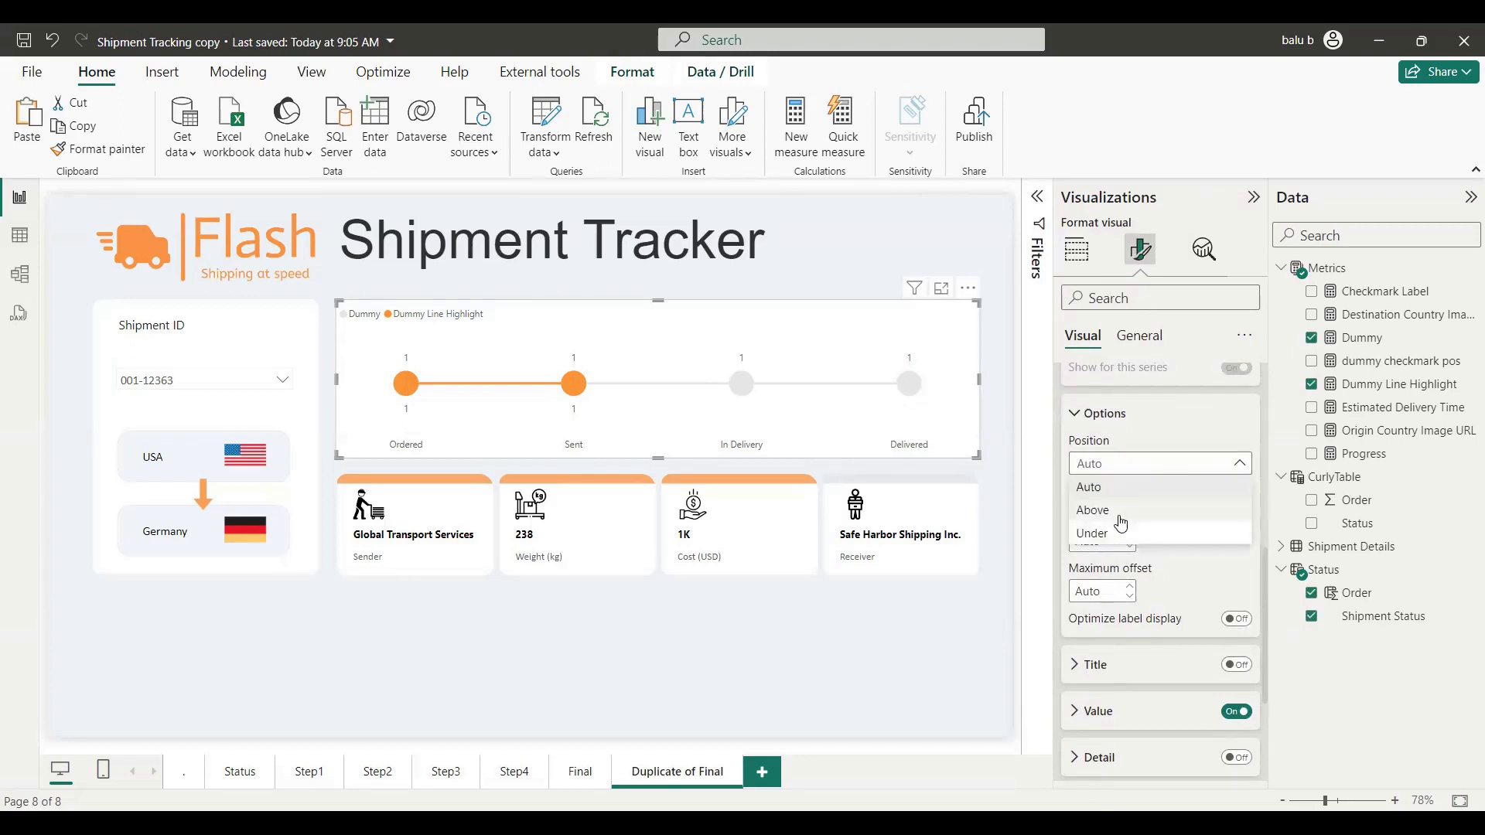
click(1093, 510)
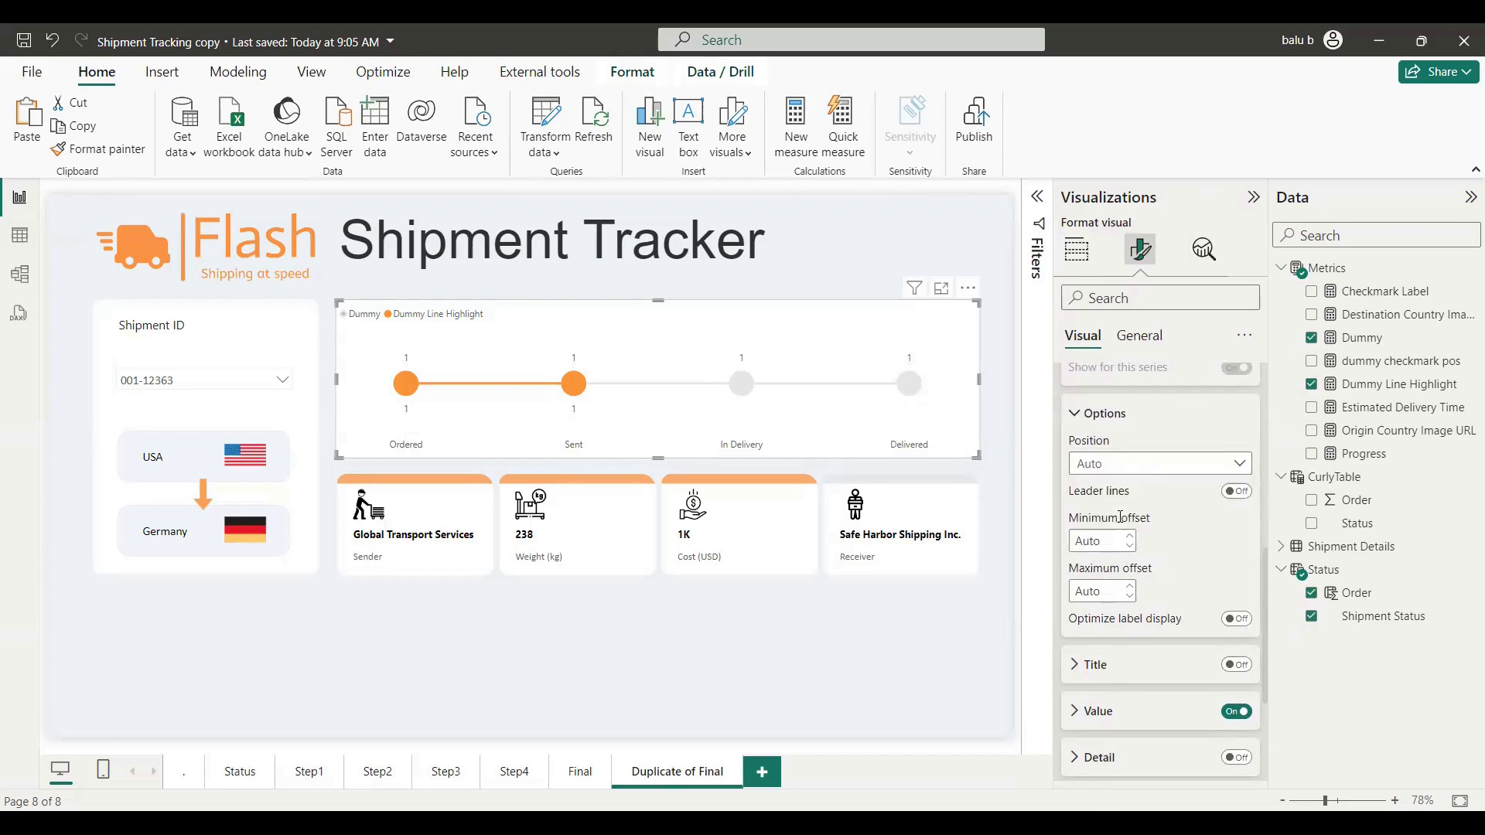
click(1186, 466)
click(1124, 536)
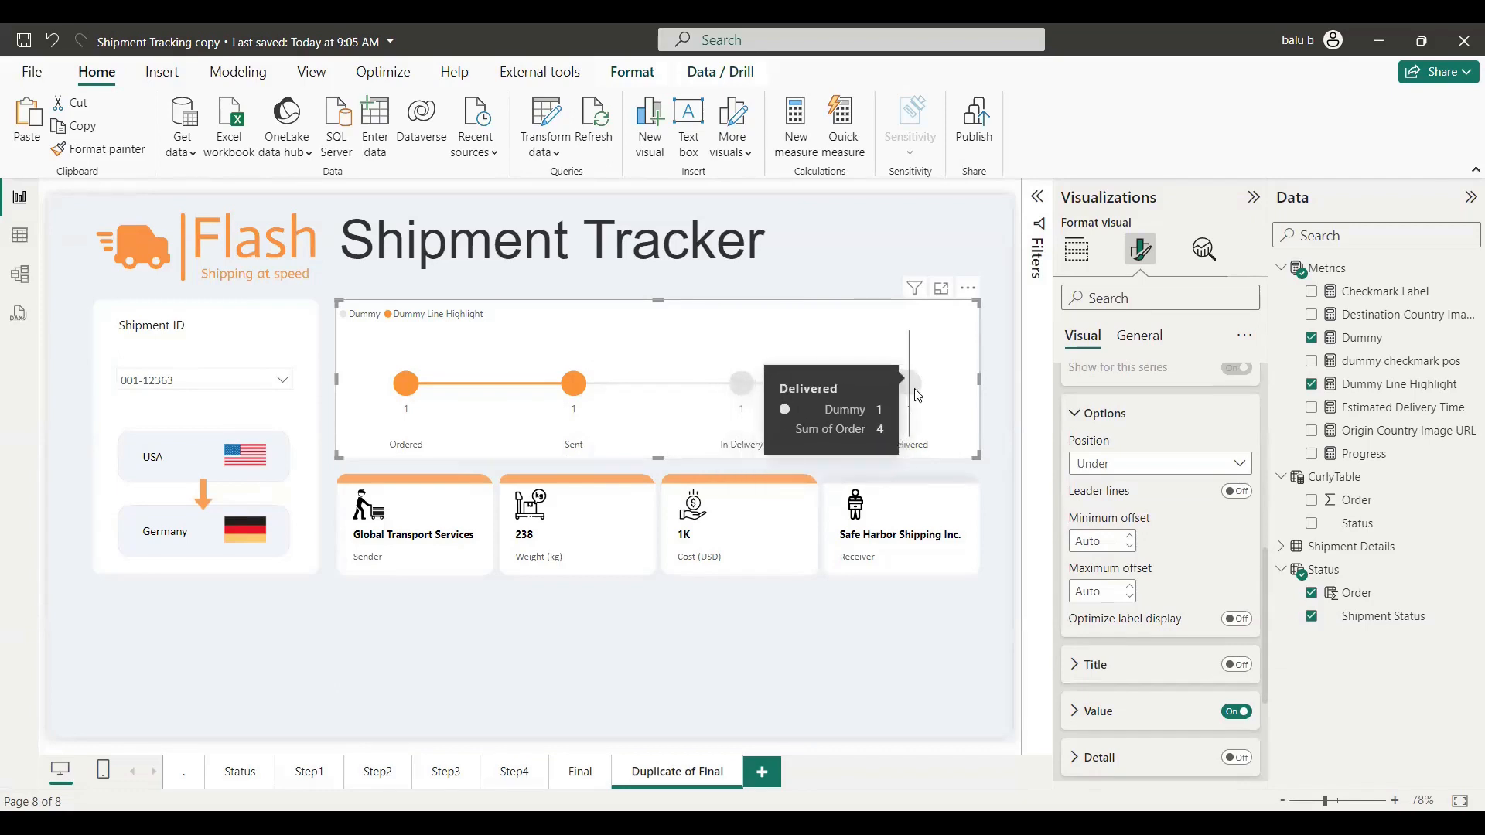
- Review the dummy checkmark pos formula and add that measure to the line chart as a third series
drag(919, 396, 929, 388)
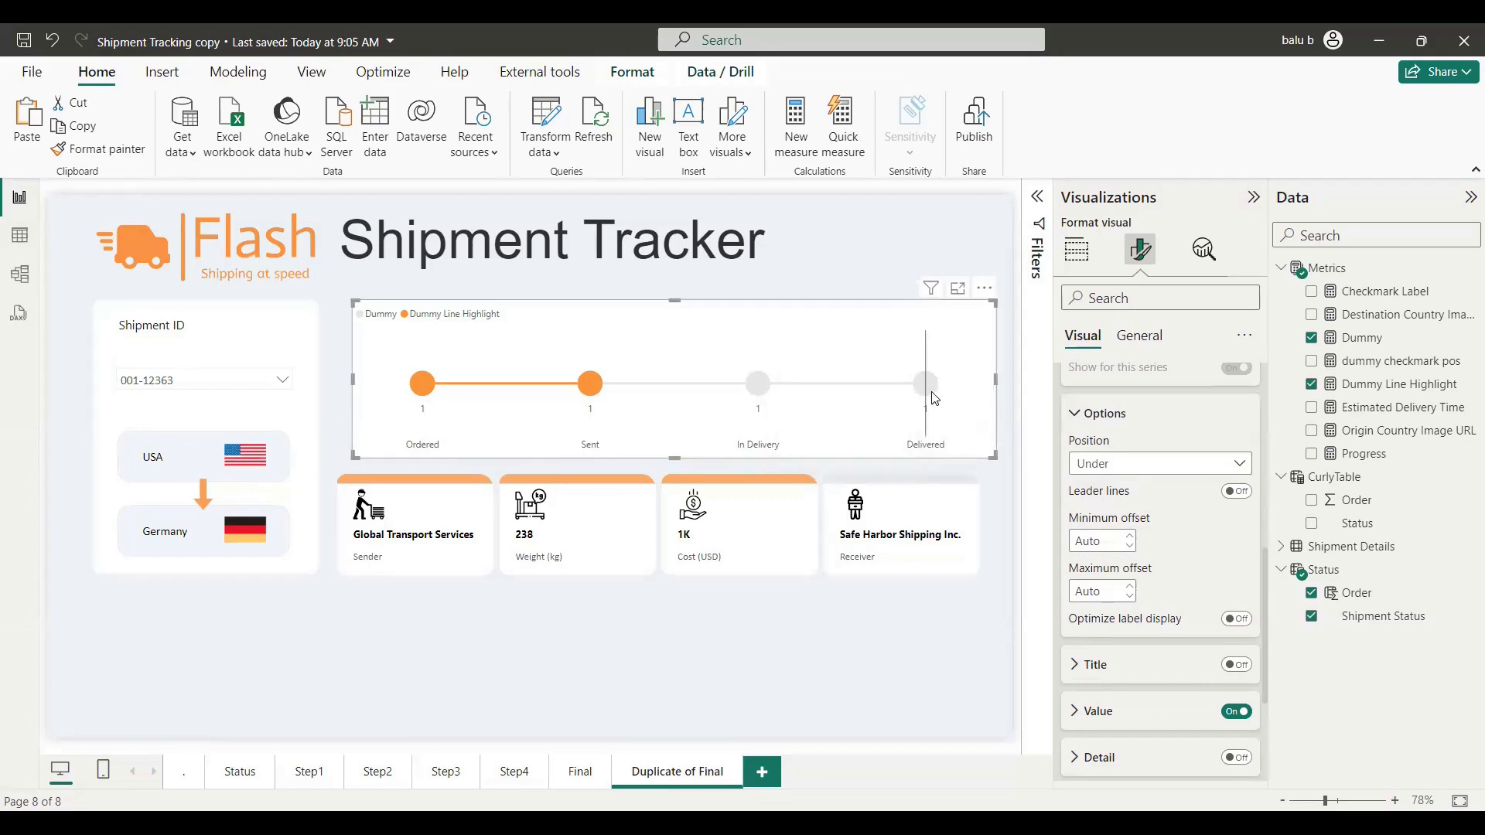
click(1400, 361)
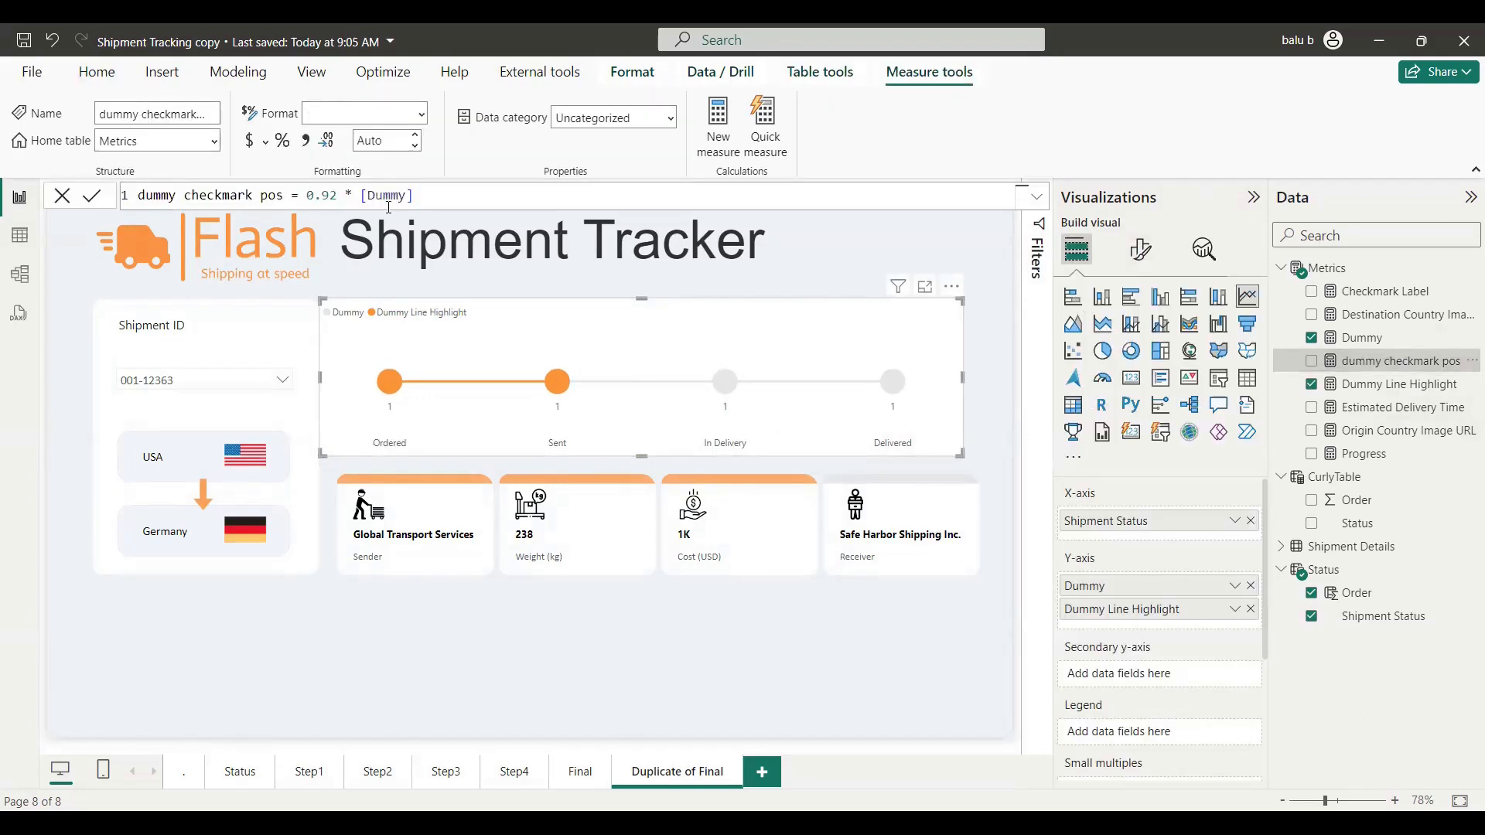
click(418, 193)
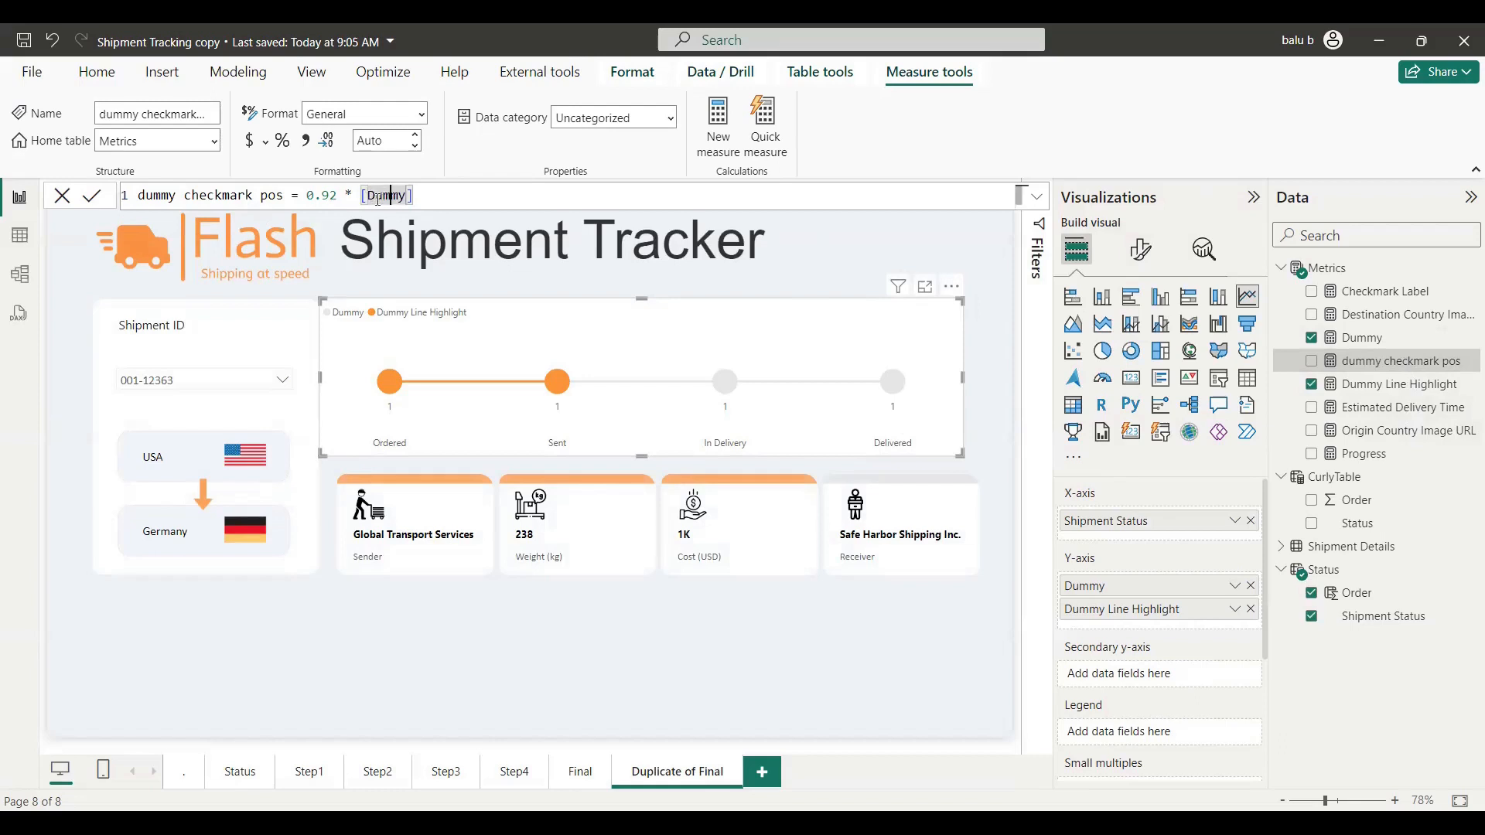
drag(303, 195, 339, 193)
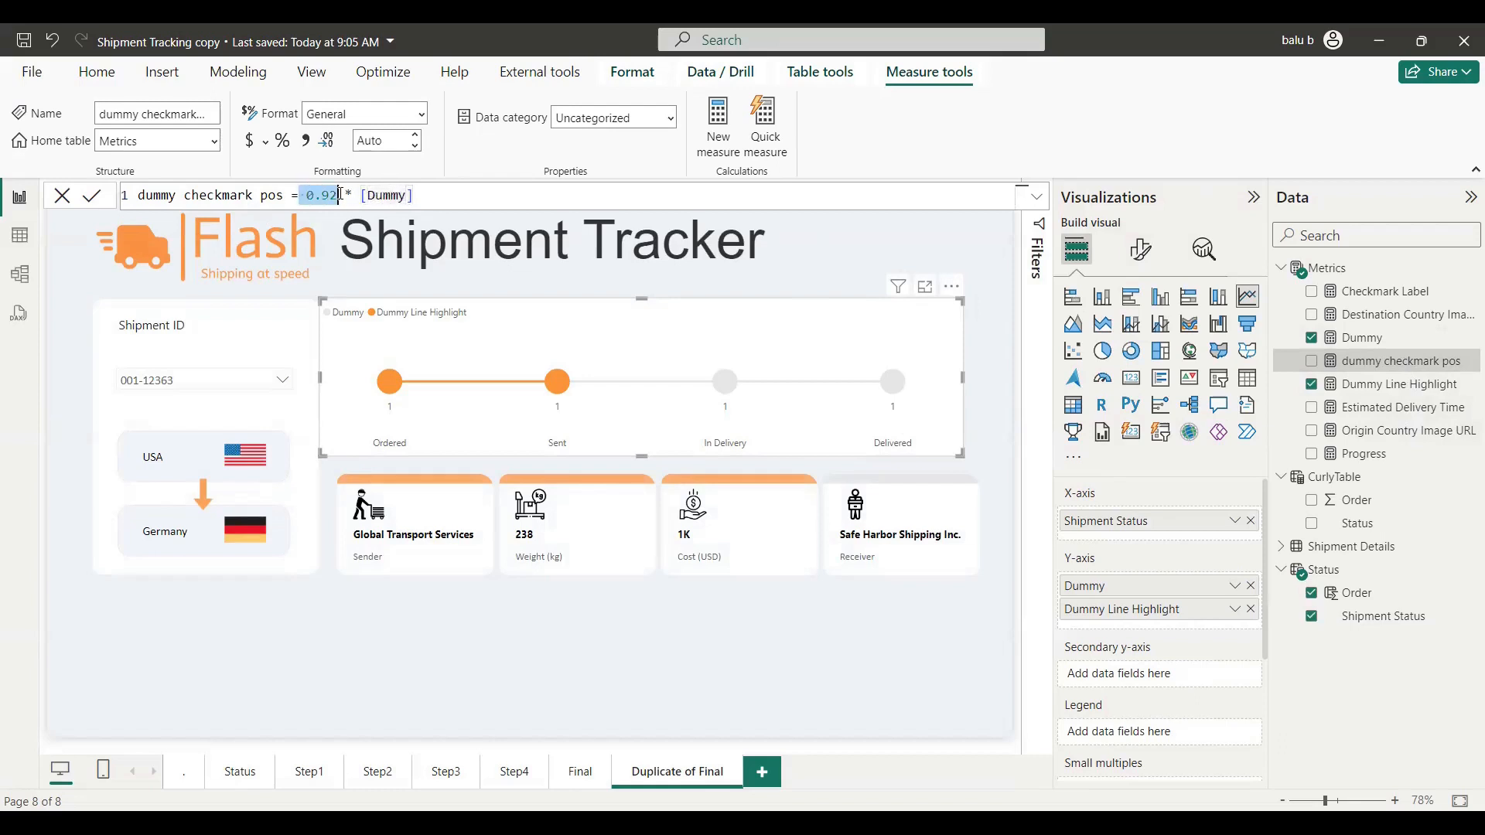
click(466, 199)
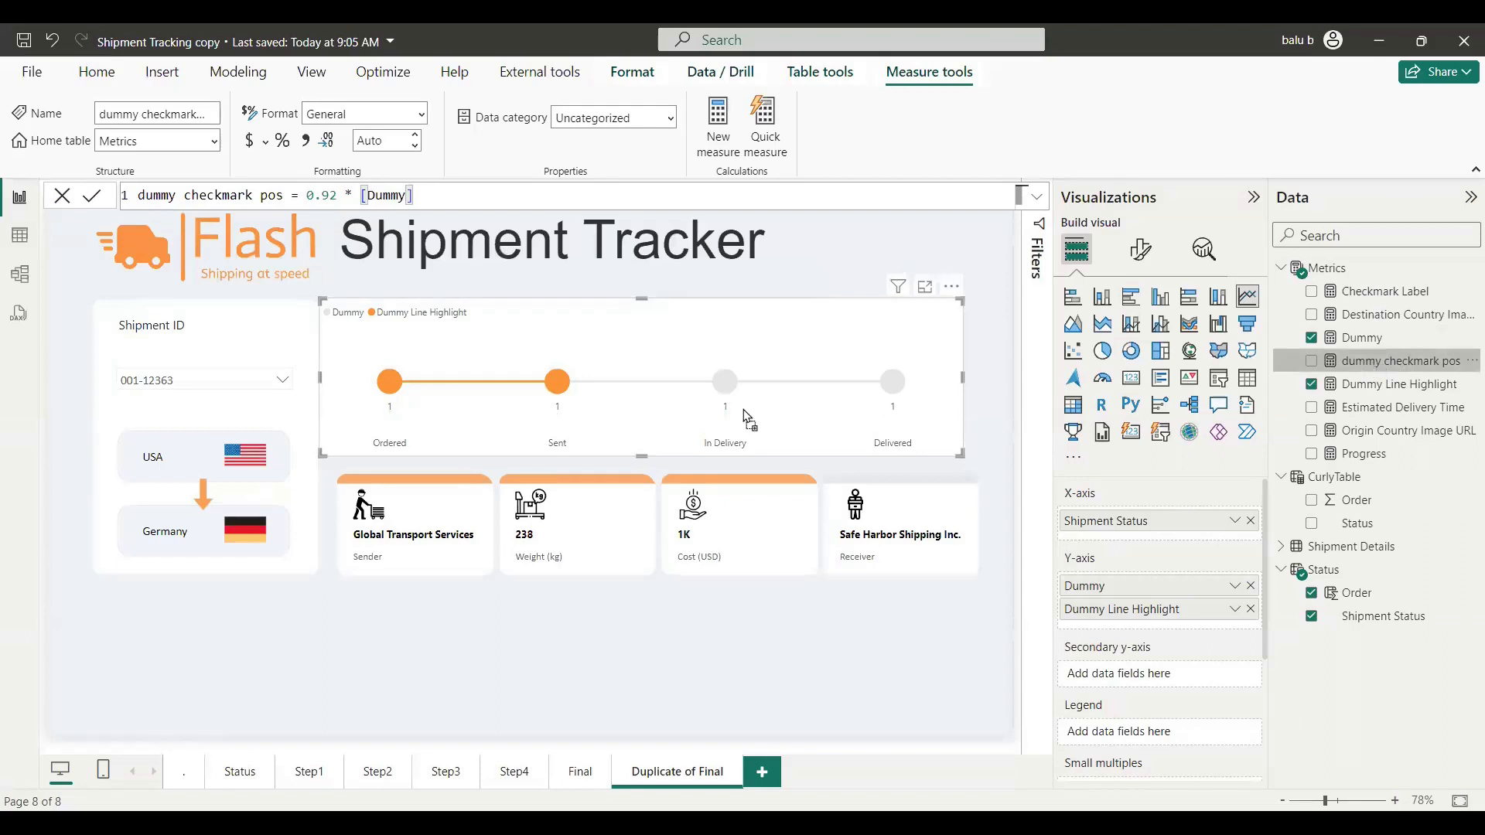
click(1311, 361)
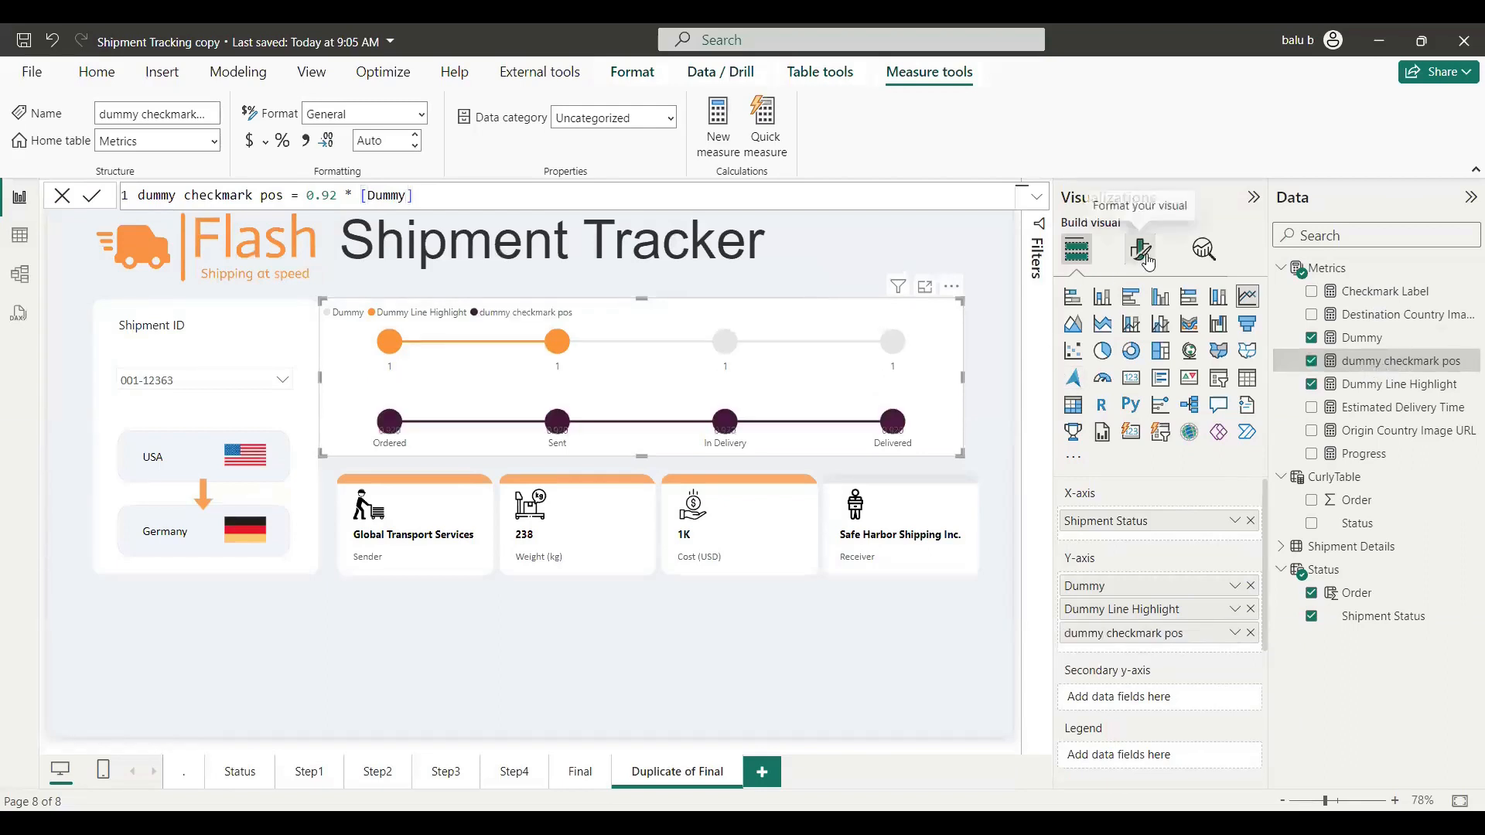
- Hide both the line and the markers of the dummy checkmark pos series in the line chart
click(1141, 249)
scroll(1124, 619, down, 1)
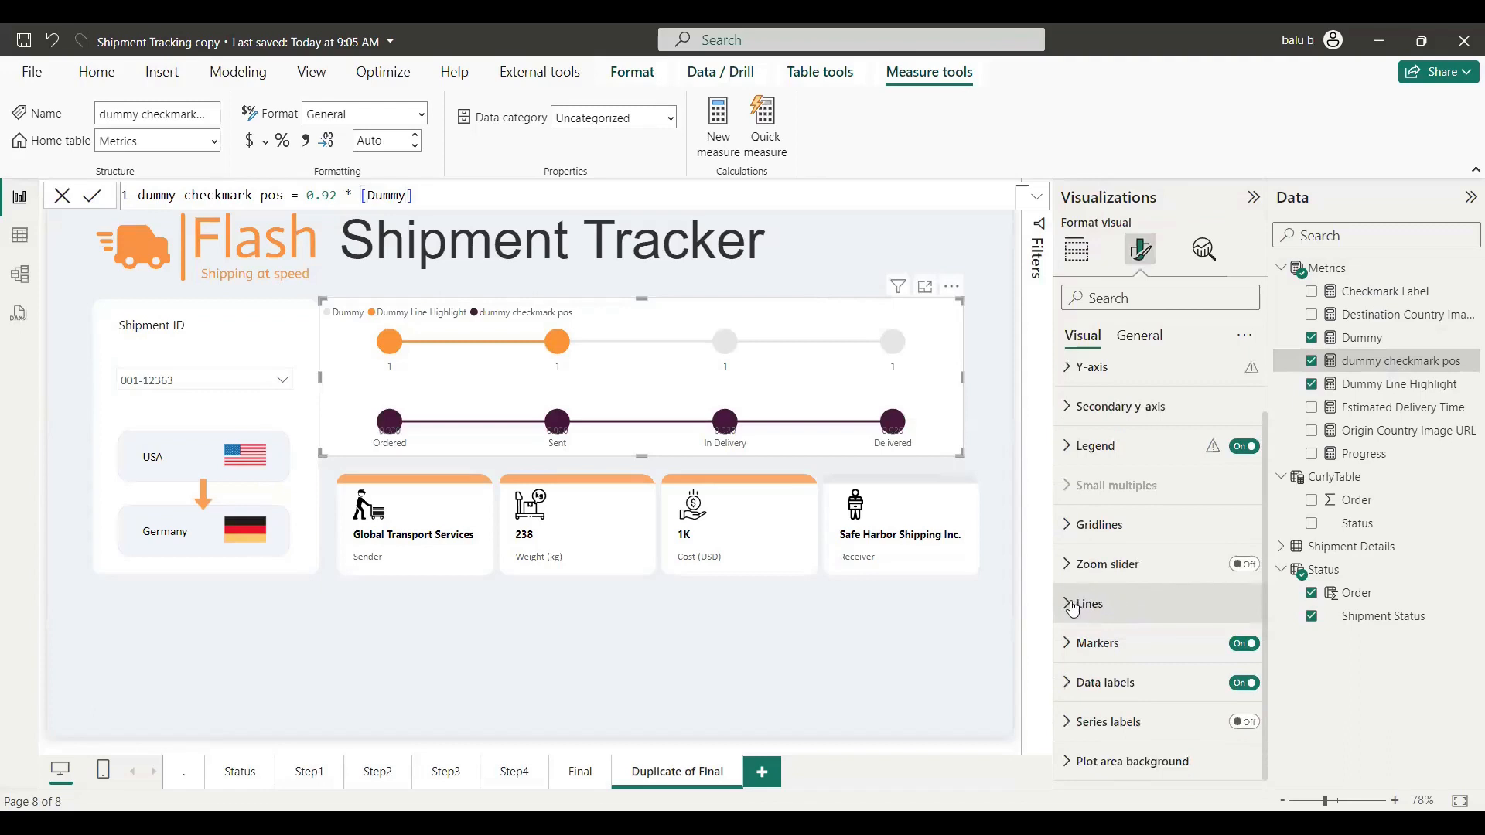
click(1071, 605)
scroll(1156, 492, down, 2)
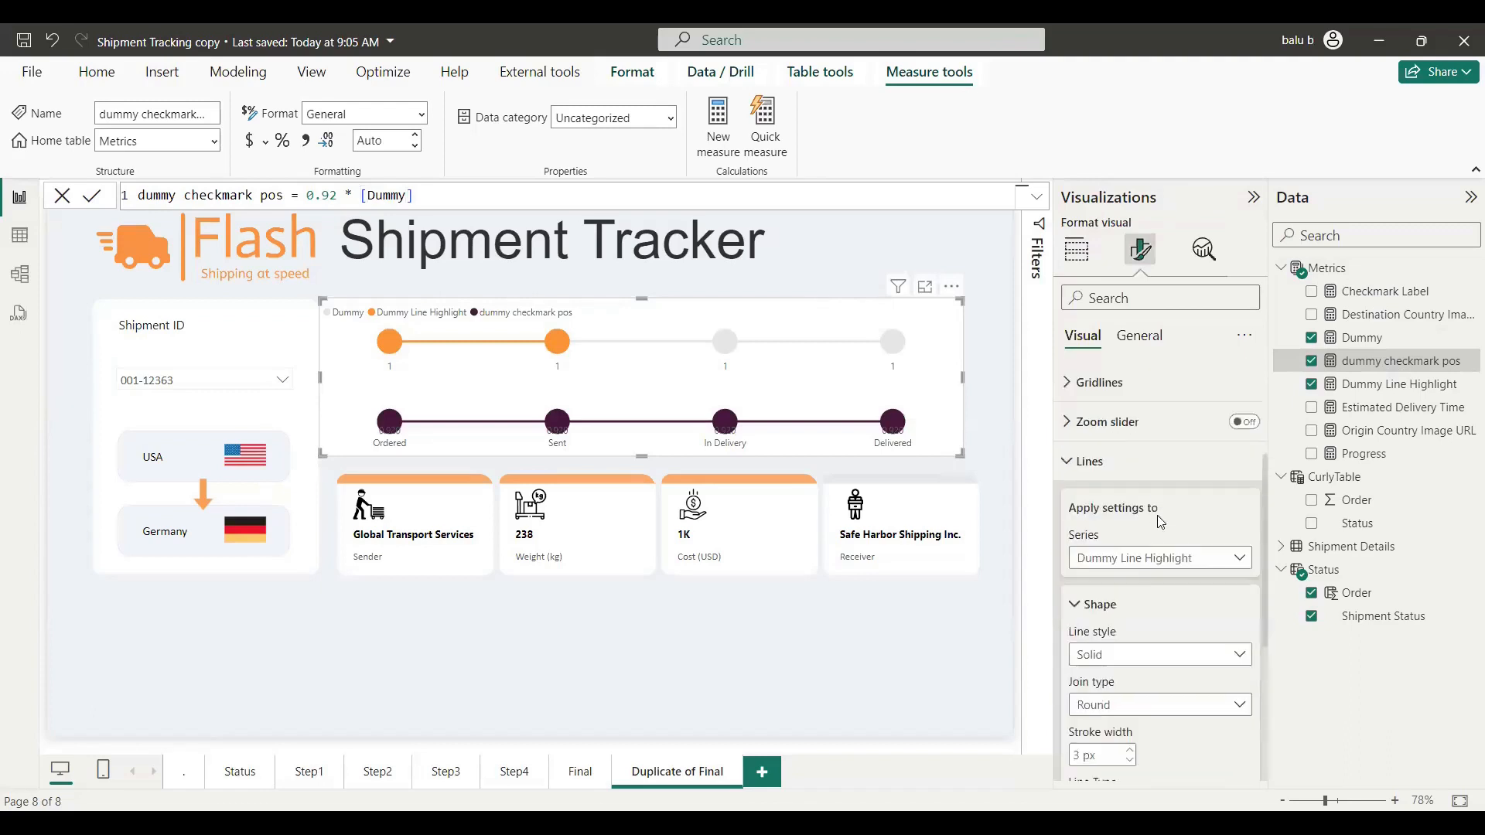
click(1198, 554)
click(1154, 647)
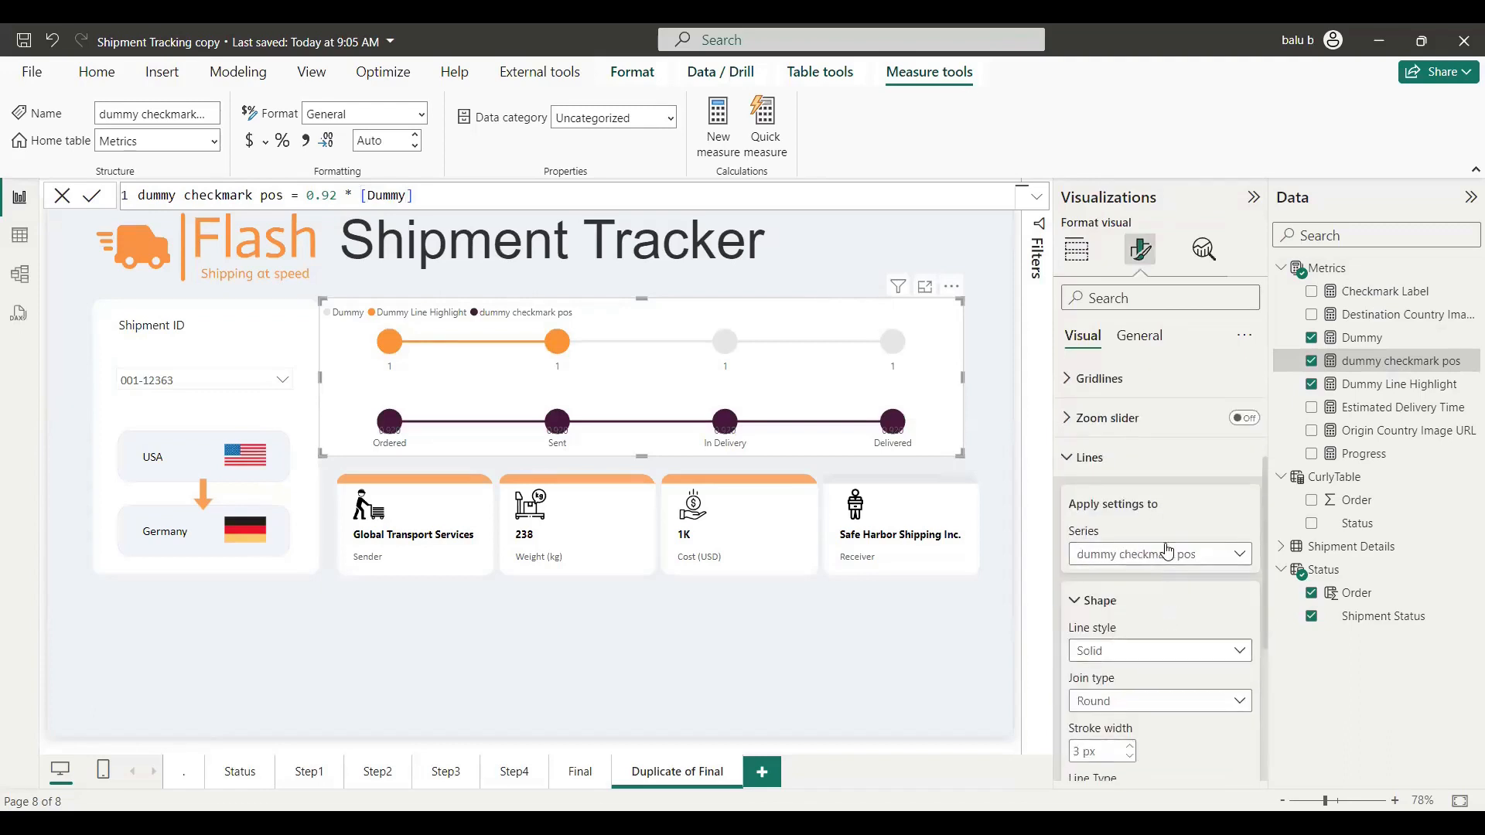
scroll(1154, 593, down, 2)
scroll(1127, 640, down, 2)
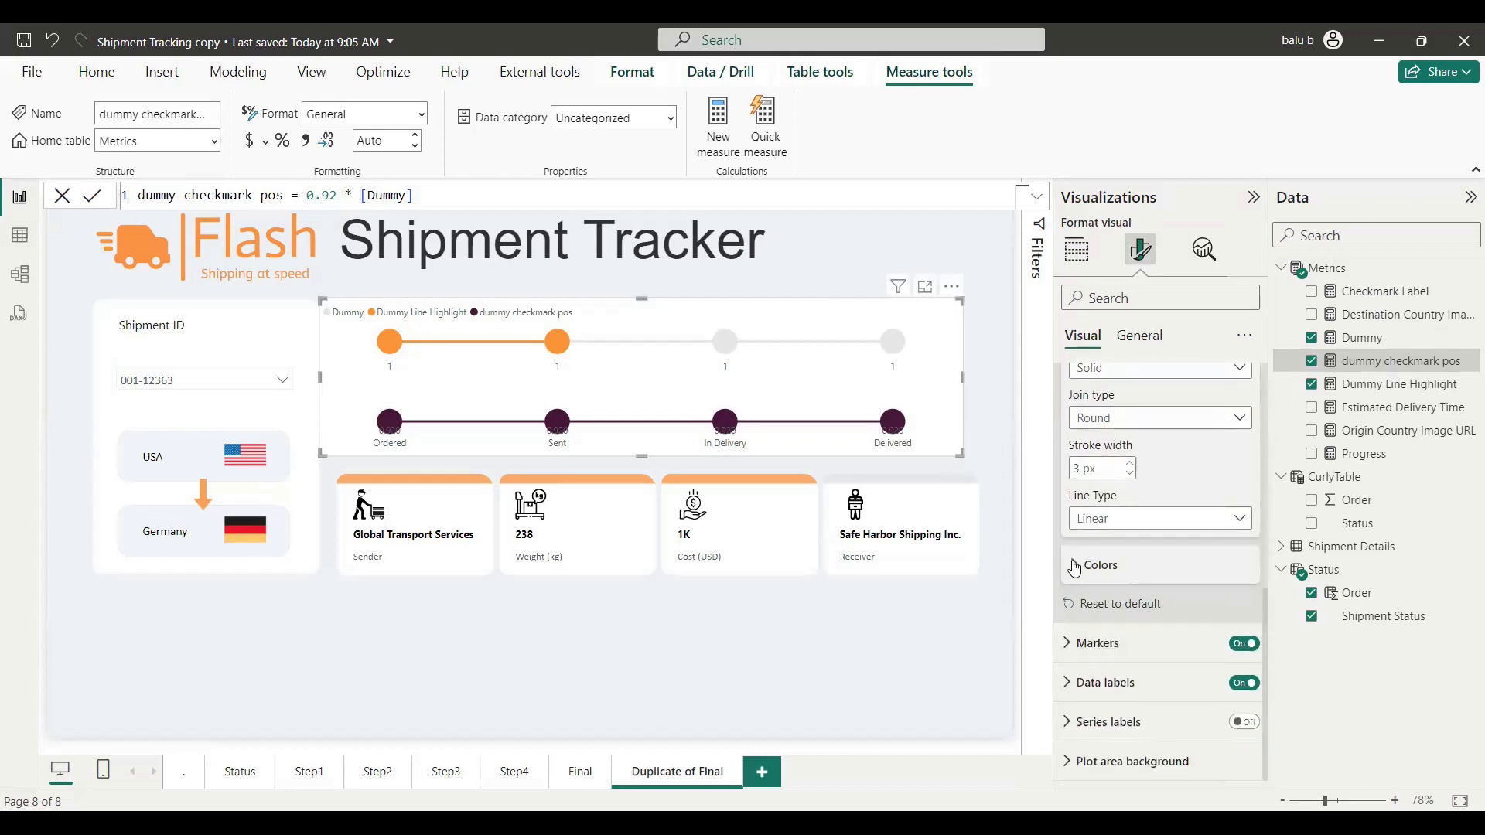
click(1239, 476)
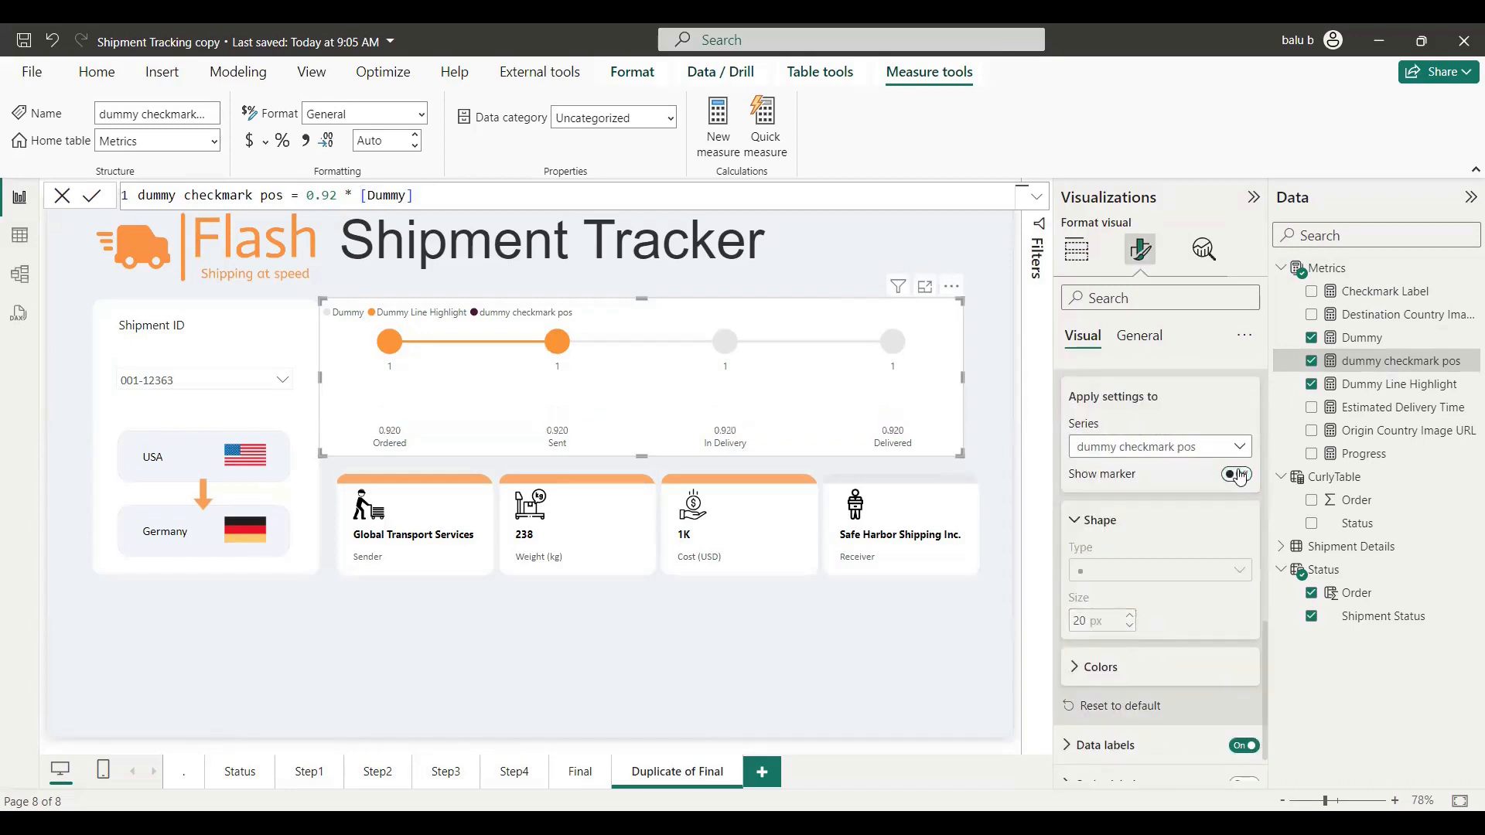
click(691, 467)
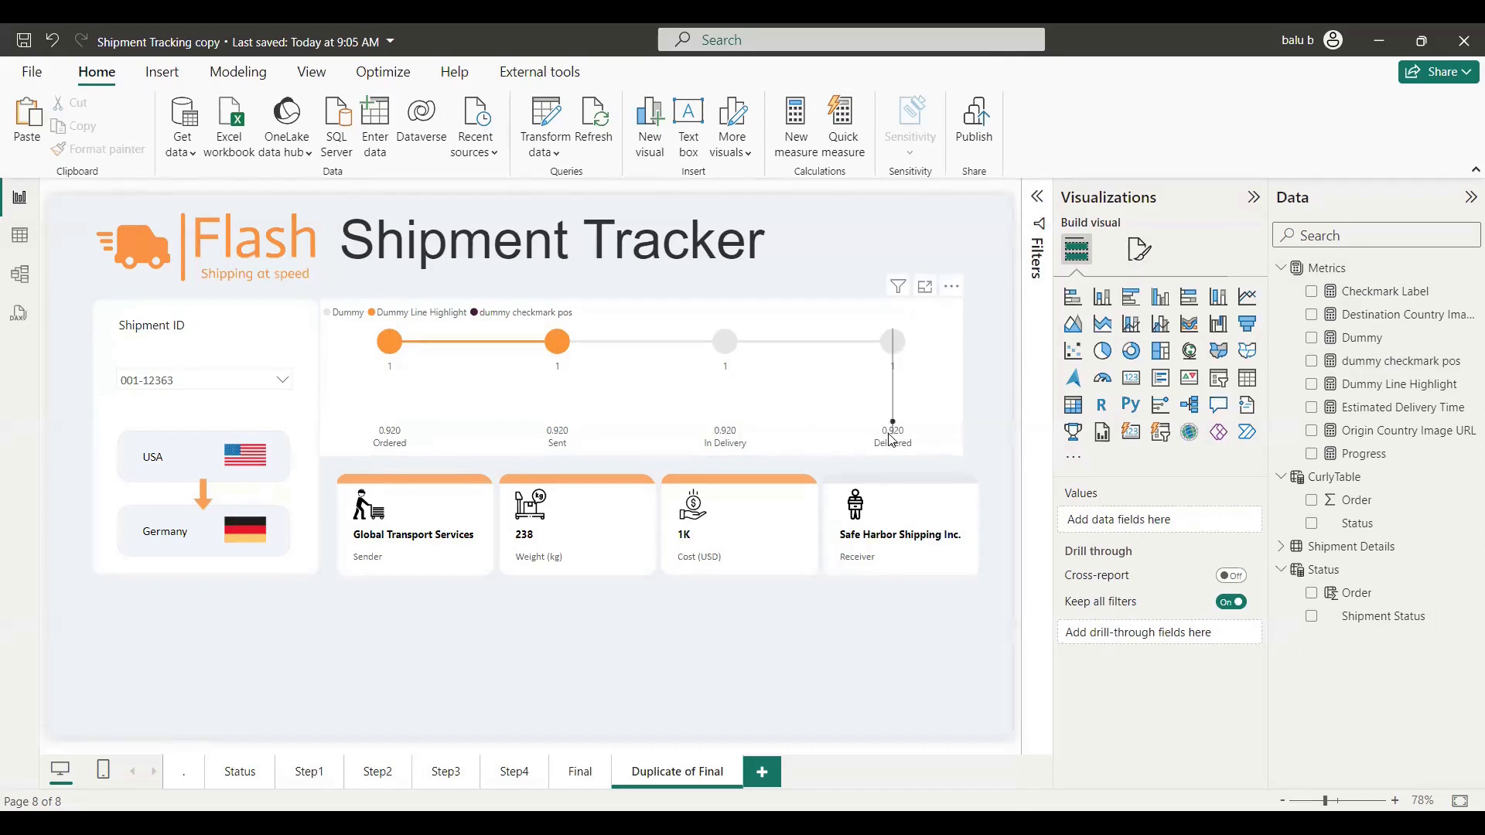
- Examine the text that the Checkmark Label measure returns in its formula
mouse_move(910, 440)
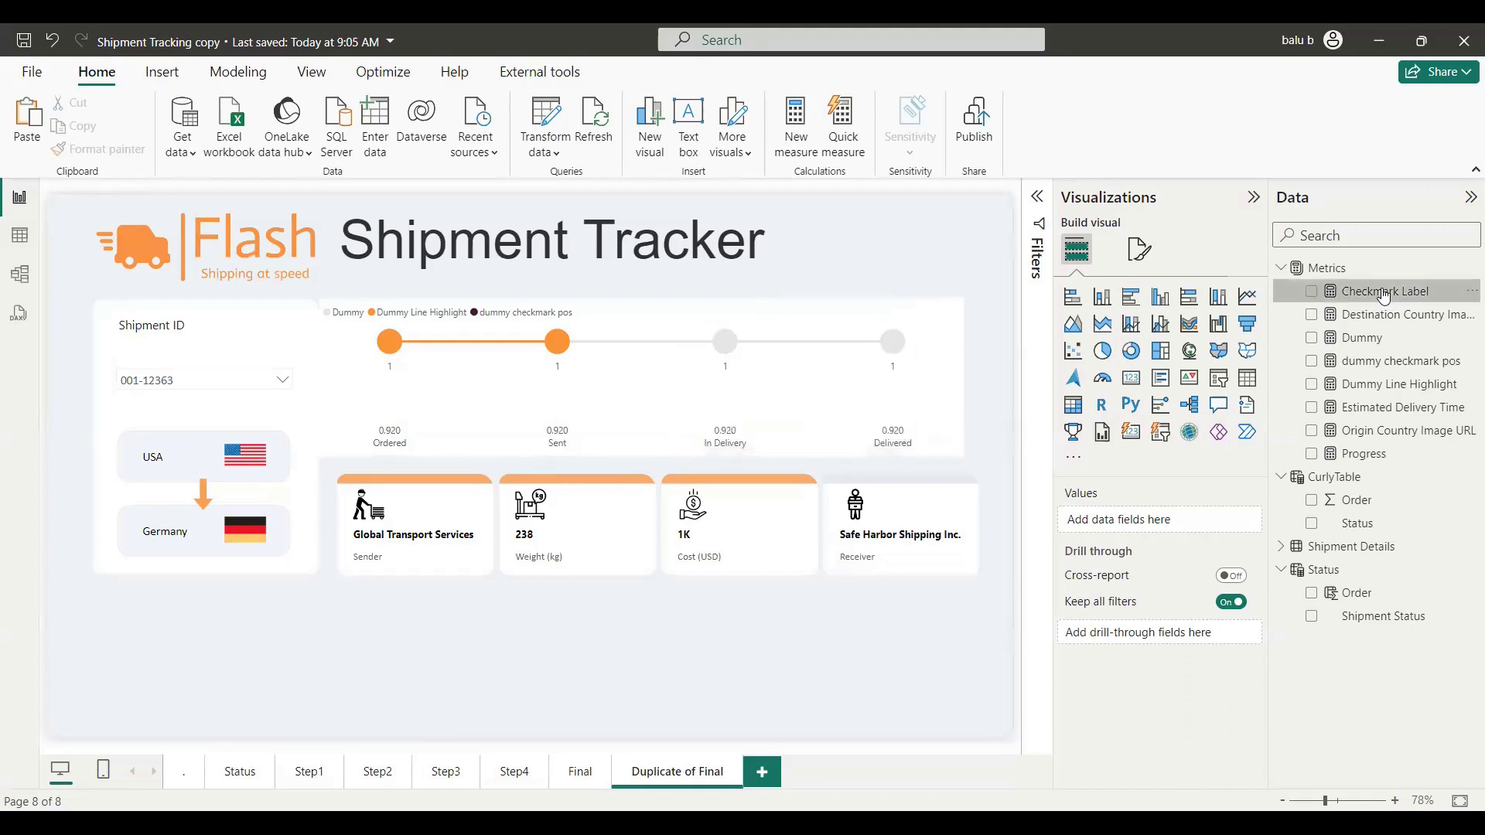
click(1407, 294)
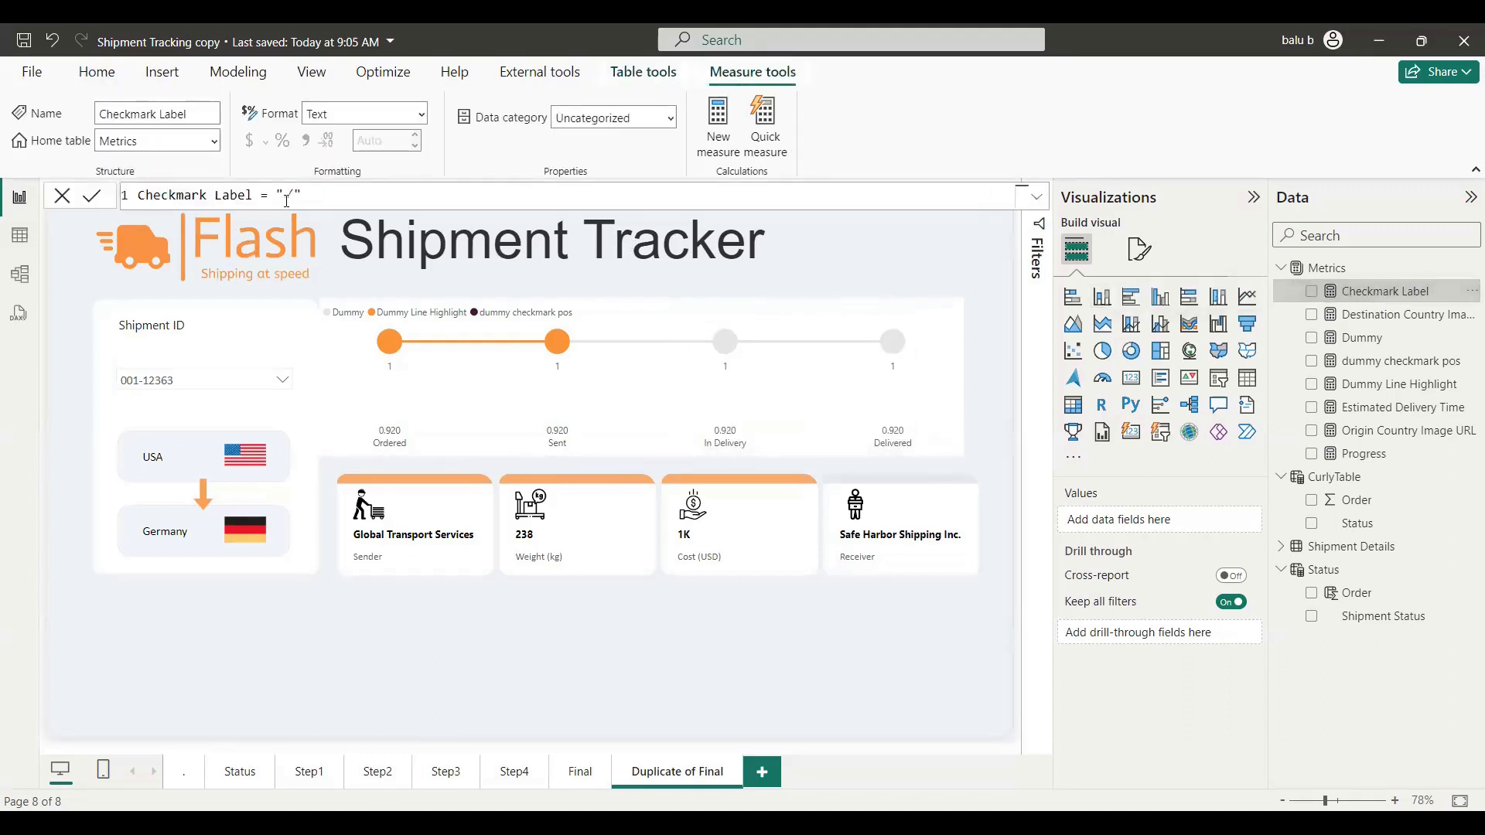
drag(279, 196, 308, 194)
- Turn off the data labels for the Dummy and Dummy Line Highlight series of the line chart
click(915, 418)
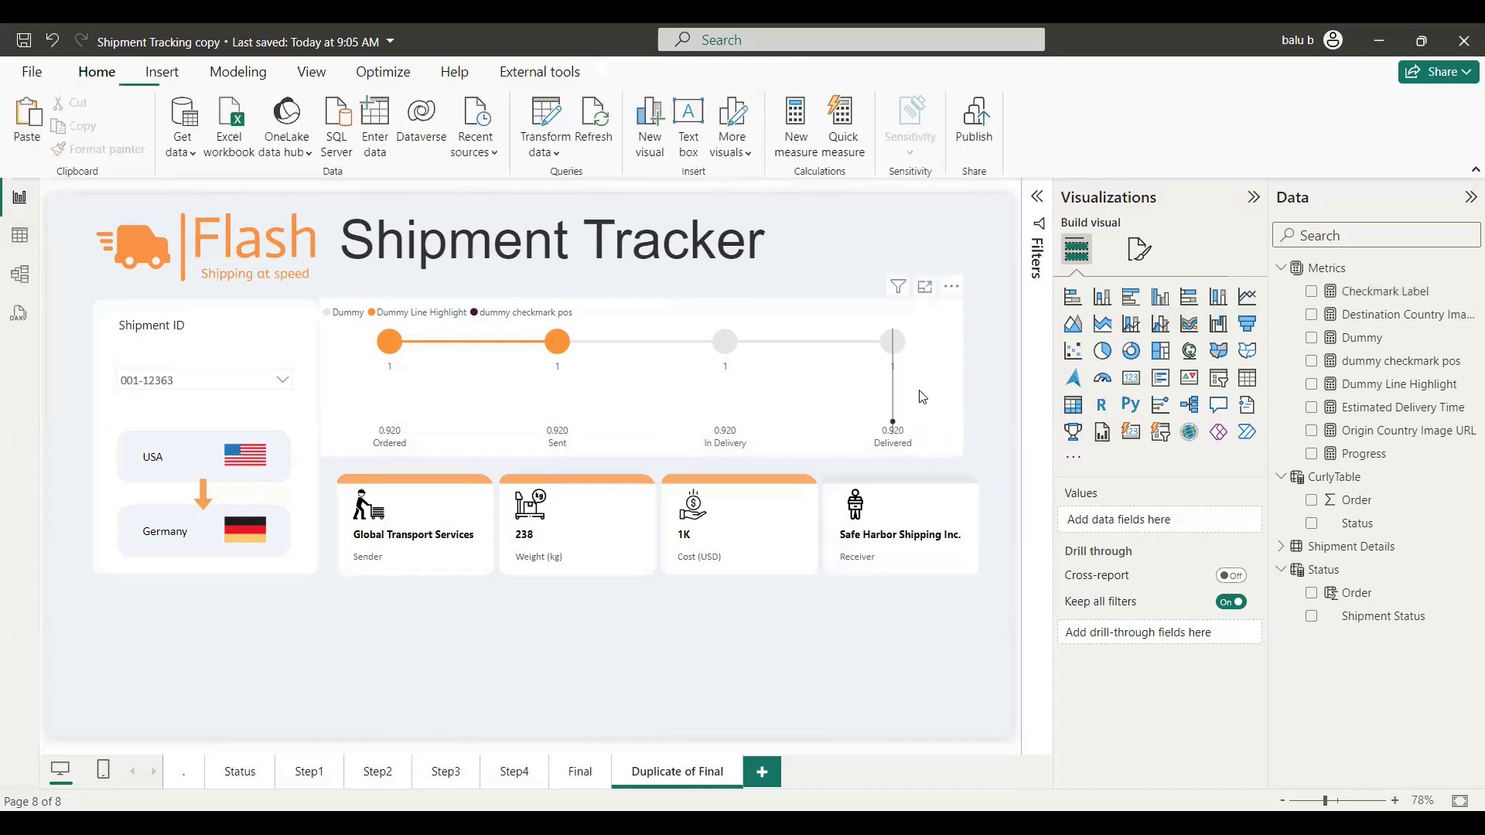
click(1140, 250)
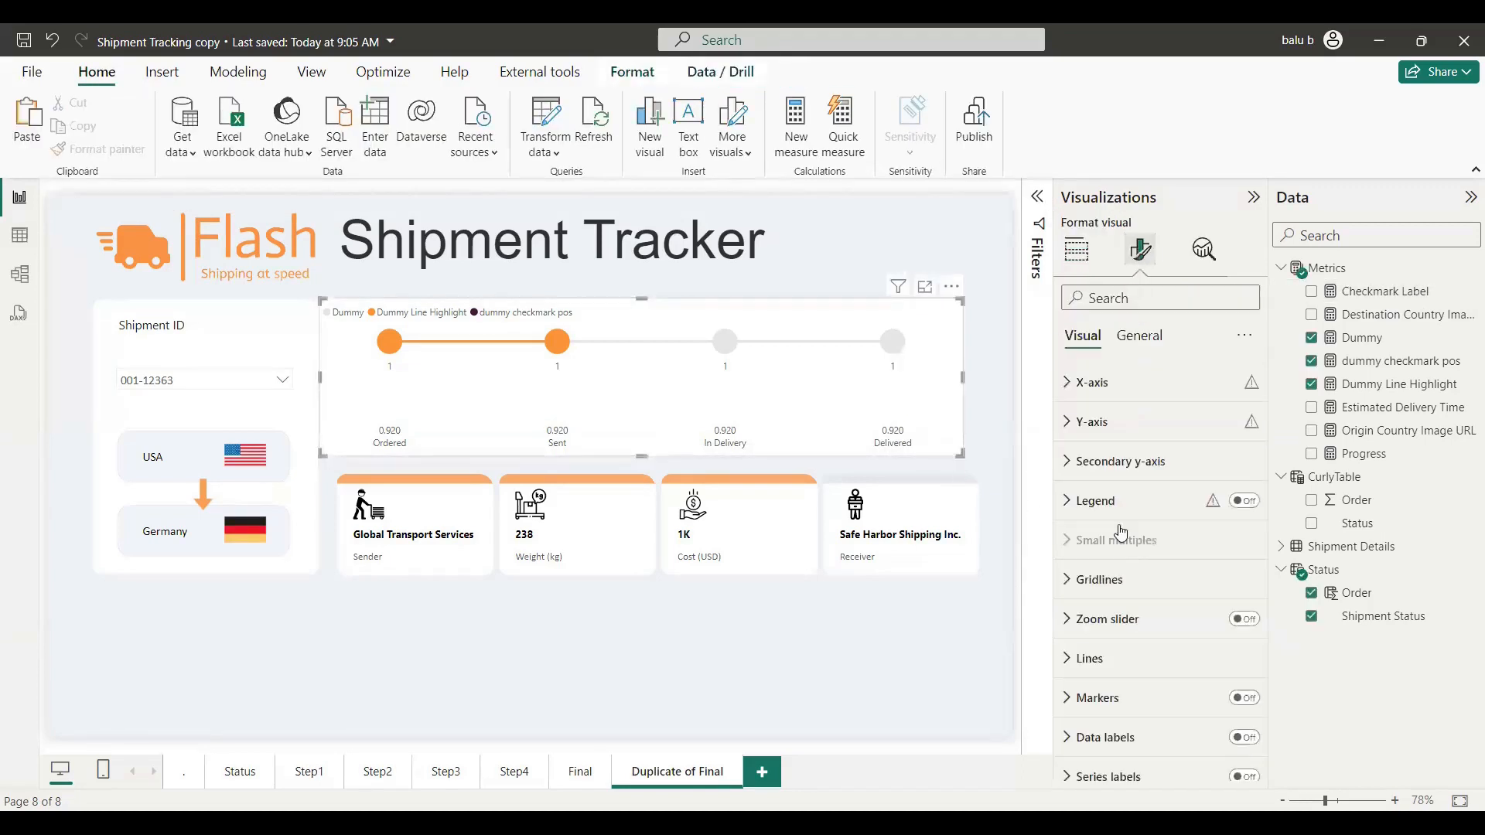
scroll(1161, 550, down, 1)
scroll(1161, 550, down, 4)
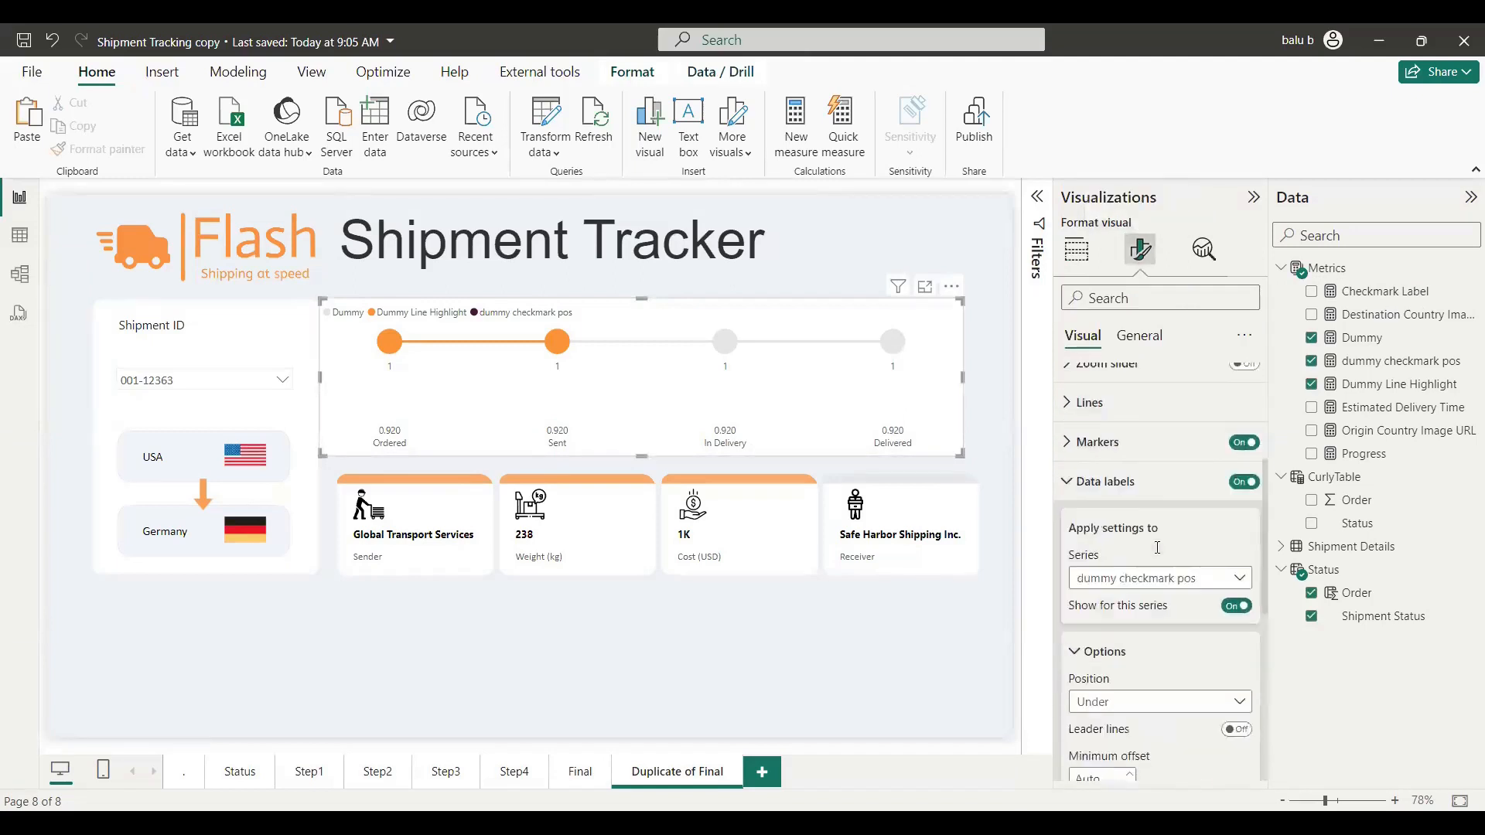
click(1108, 499)
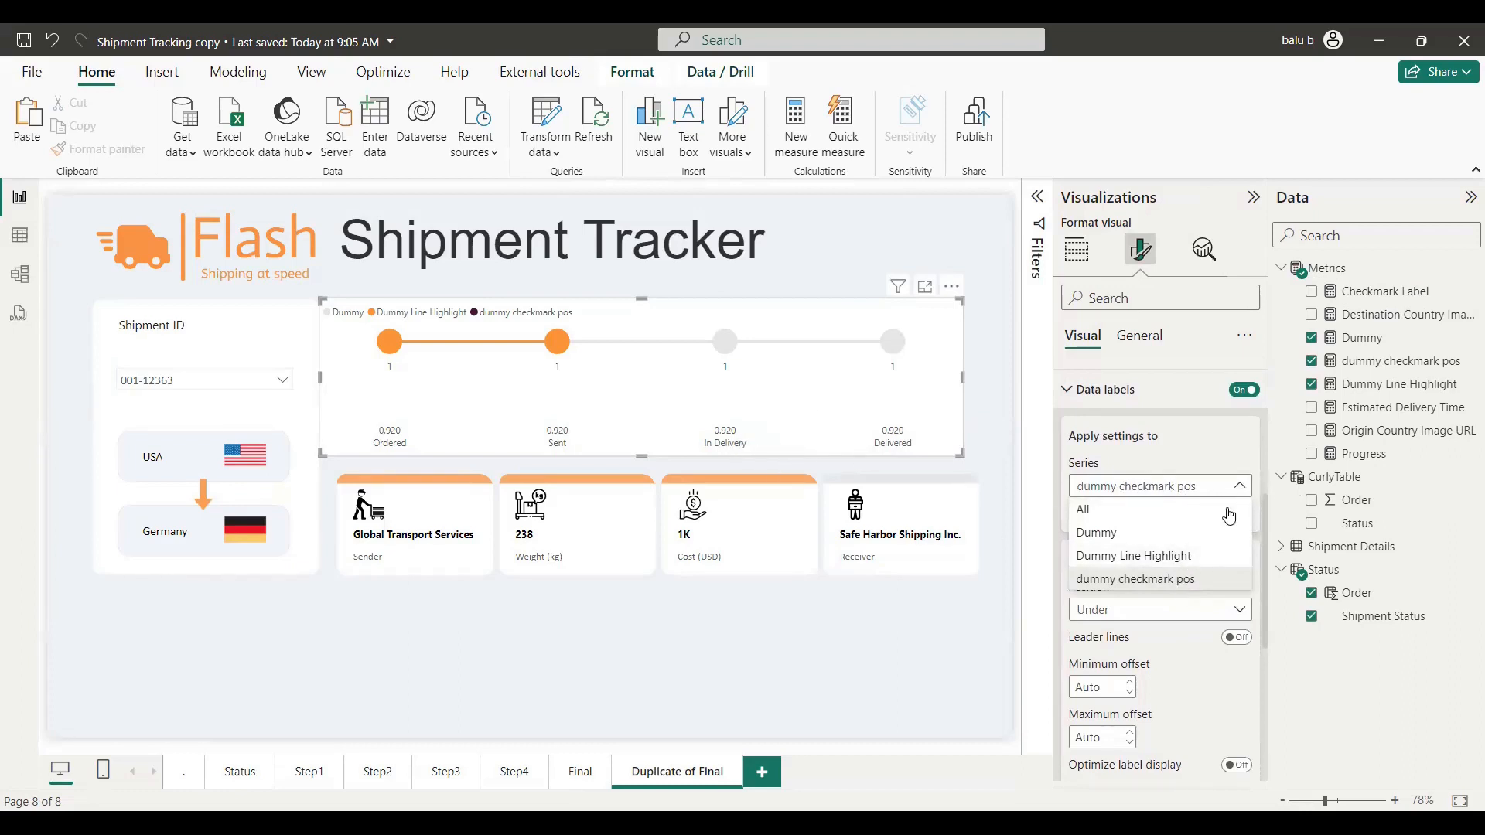
click(1161, 543)
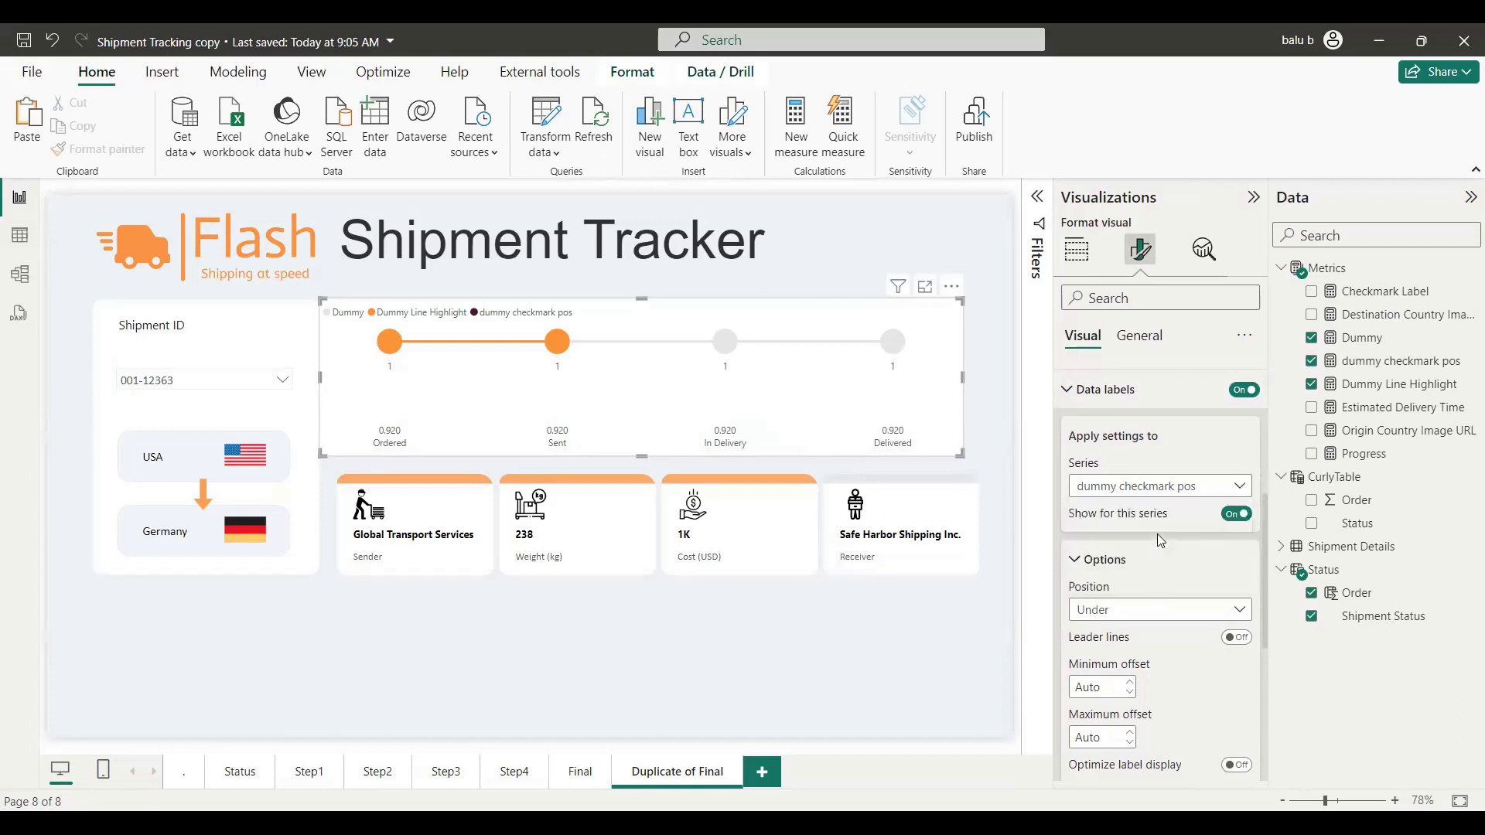
click(1236, 488)
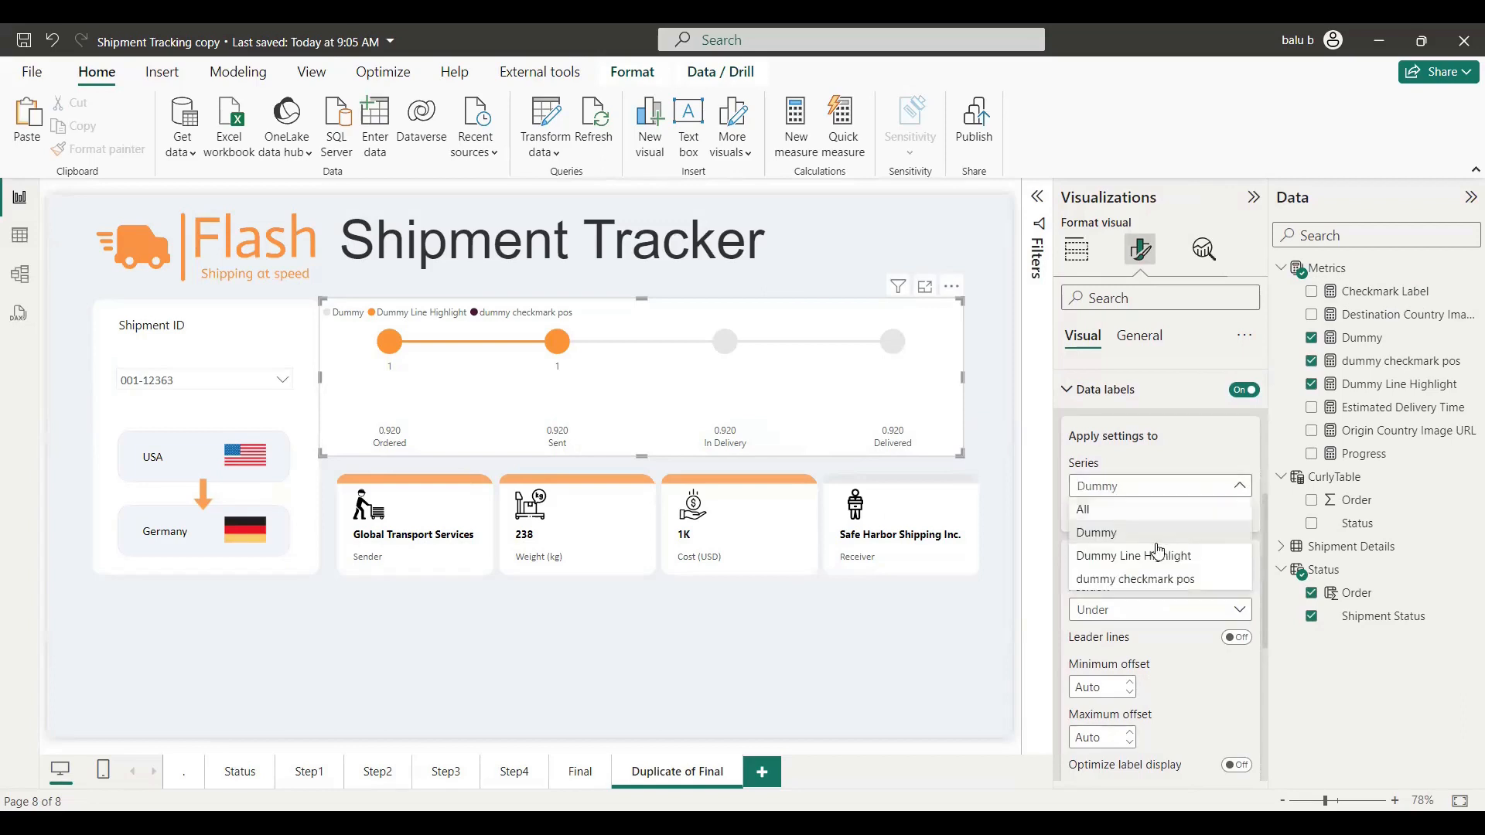
click(1169, 554)
click(1237, 487)
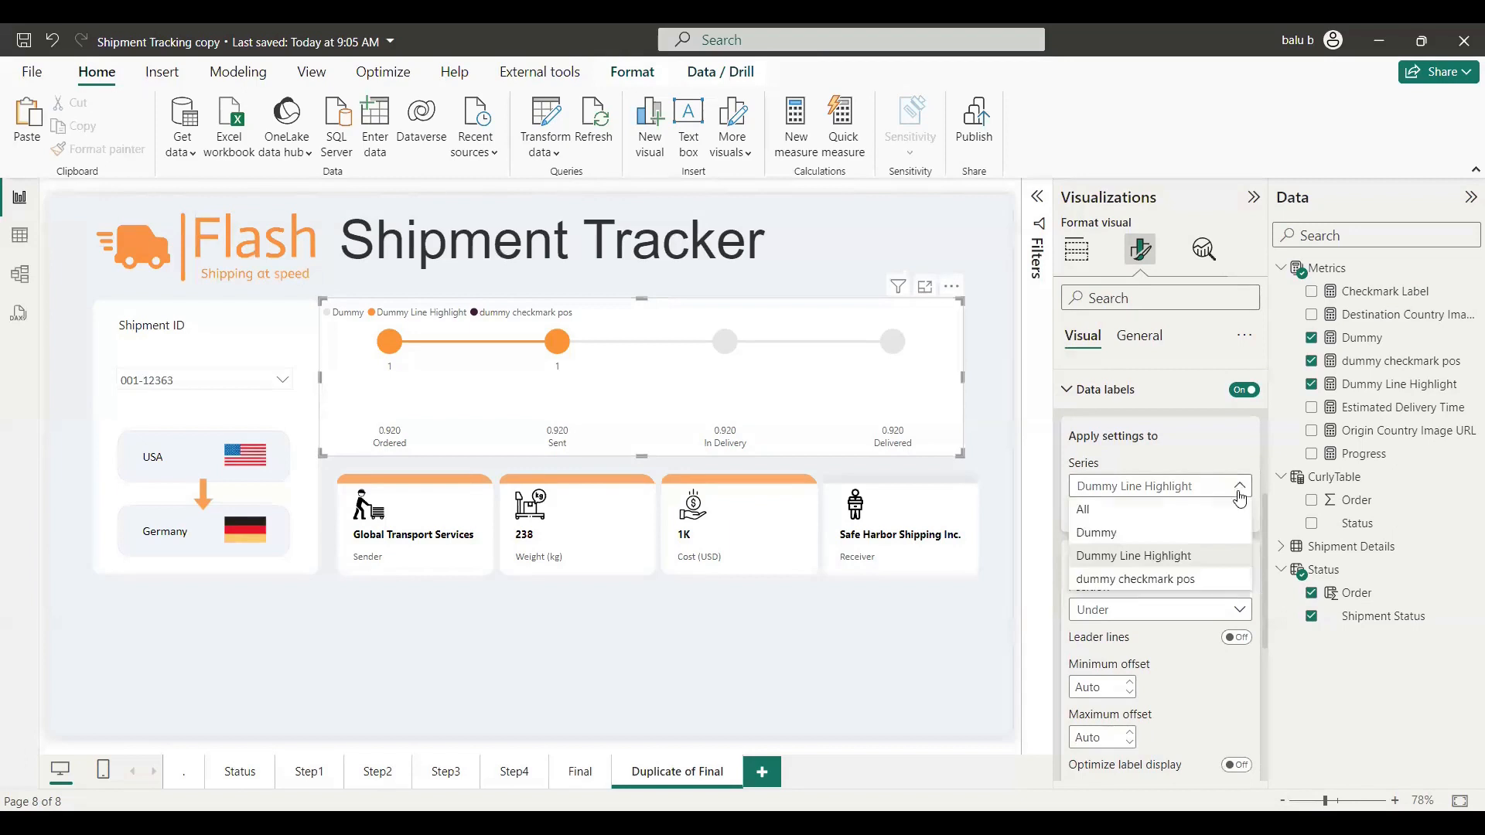
click(1237, 487)
- Use the Checkmark Label measure as the data label value field for the dummy checkmark pos series
click(1236, 486)
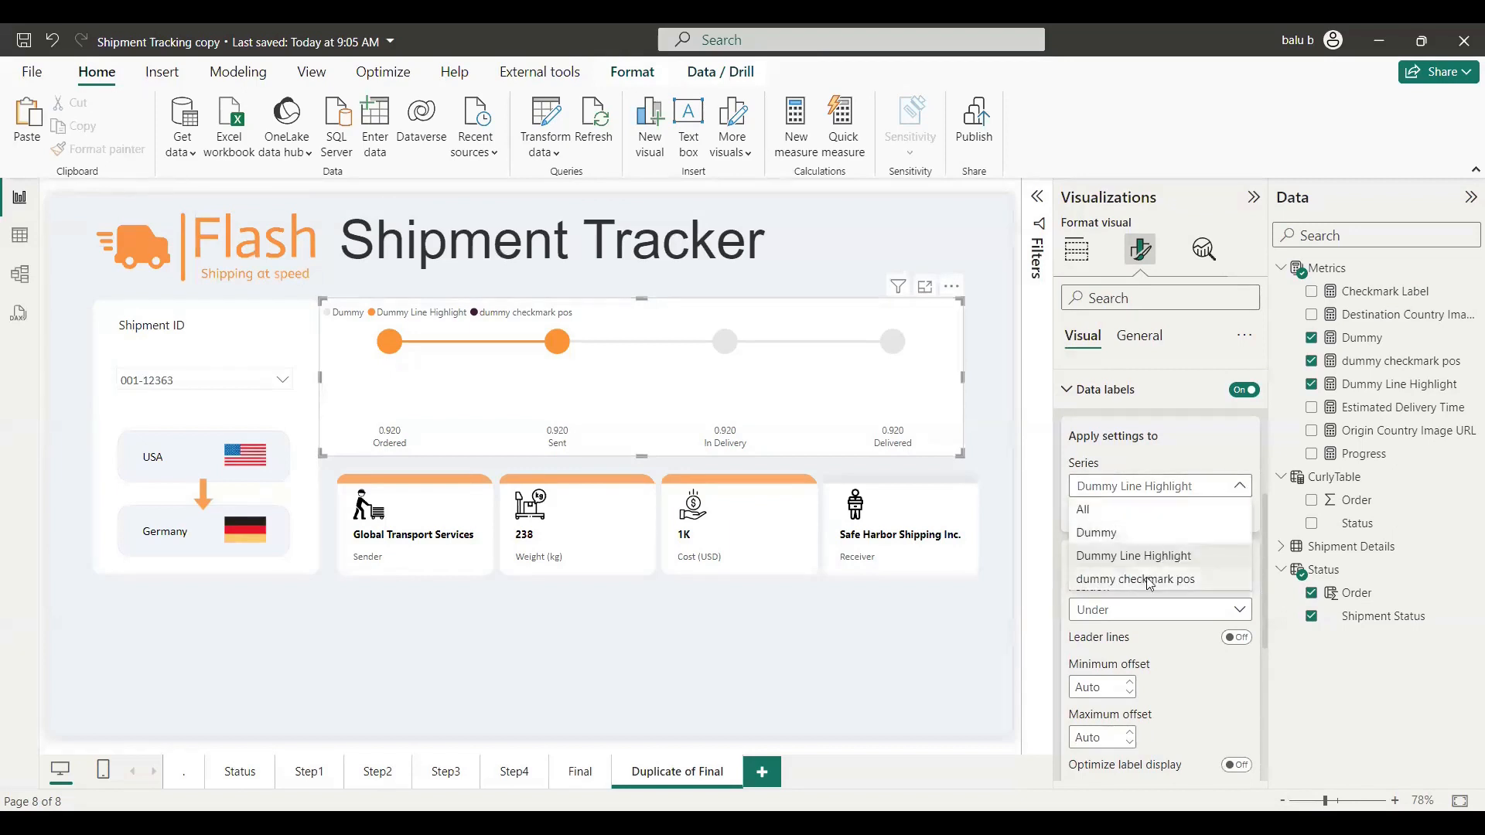
click(1143, 582)
scroll(1231, 528, down, 3)
scroll(1168, 600, down, 3)
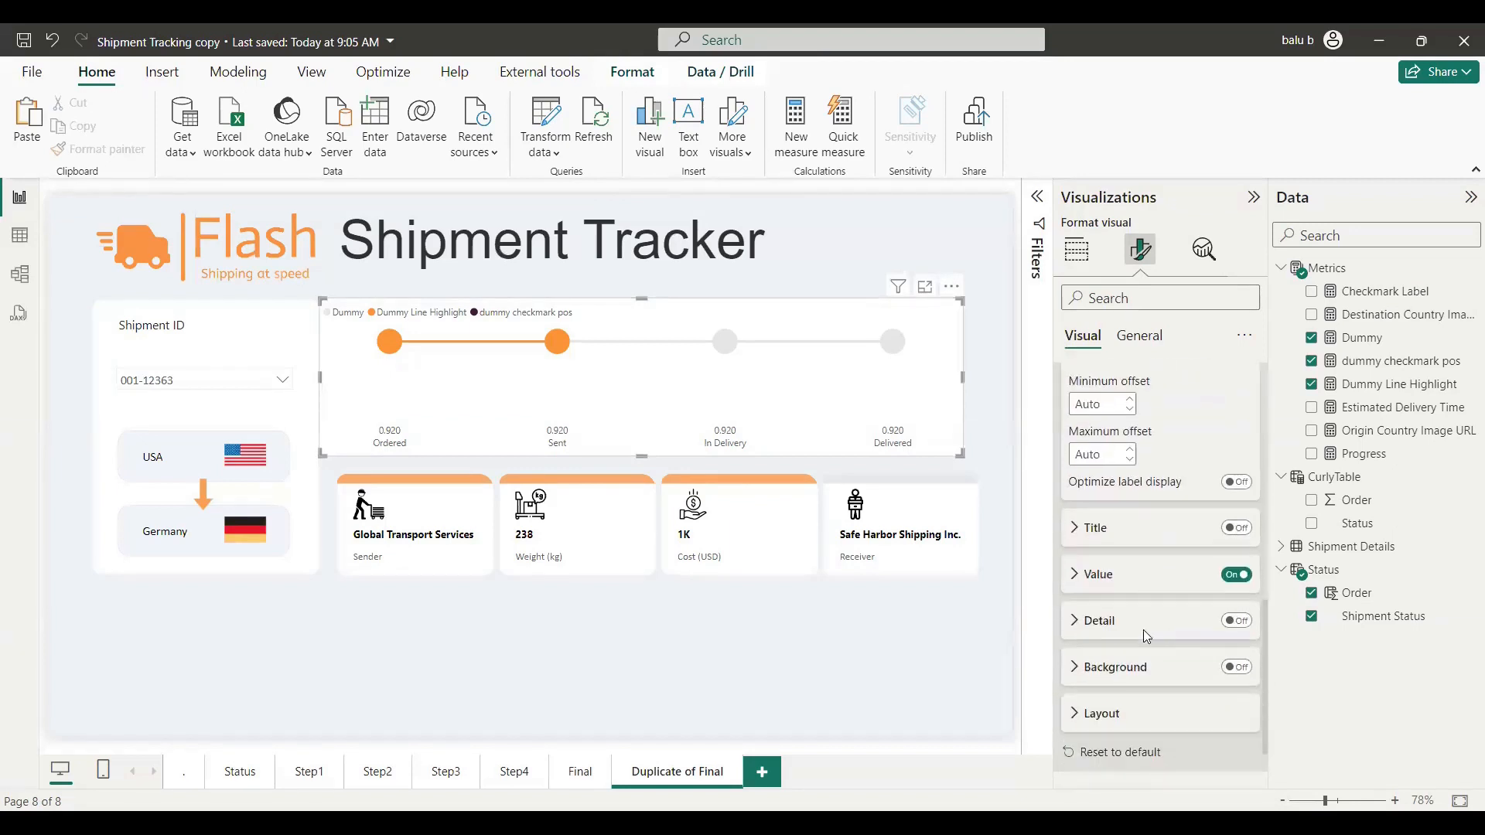
click(1087, 569)
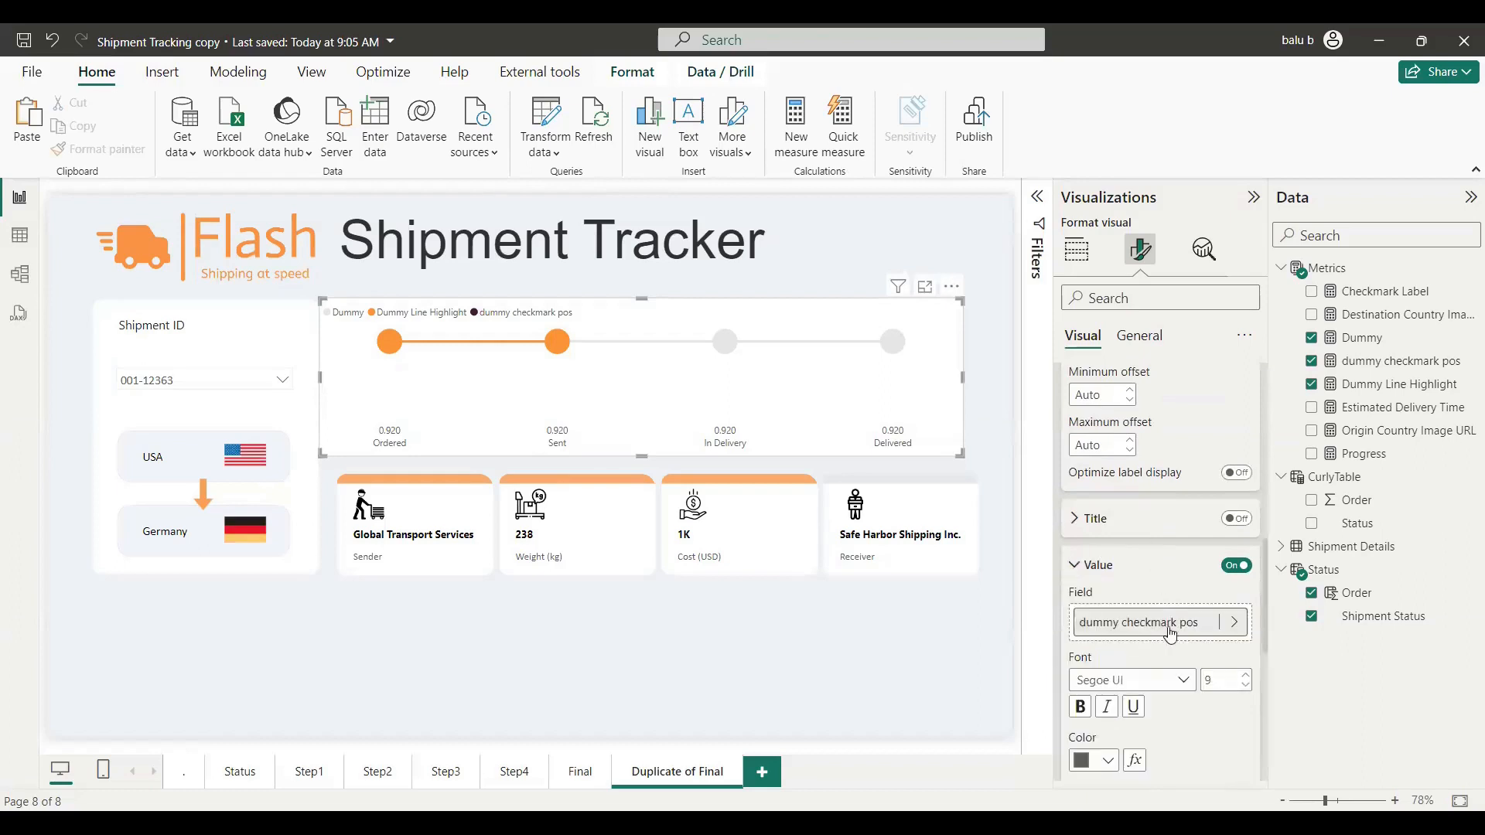
click(1236, 623)
click(1365, 294)
click(1076, 249)
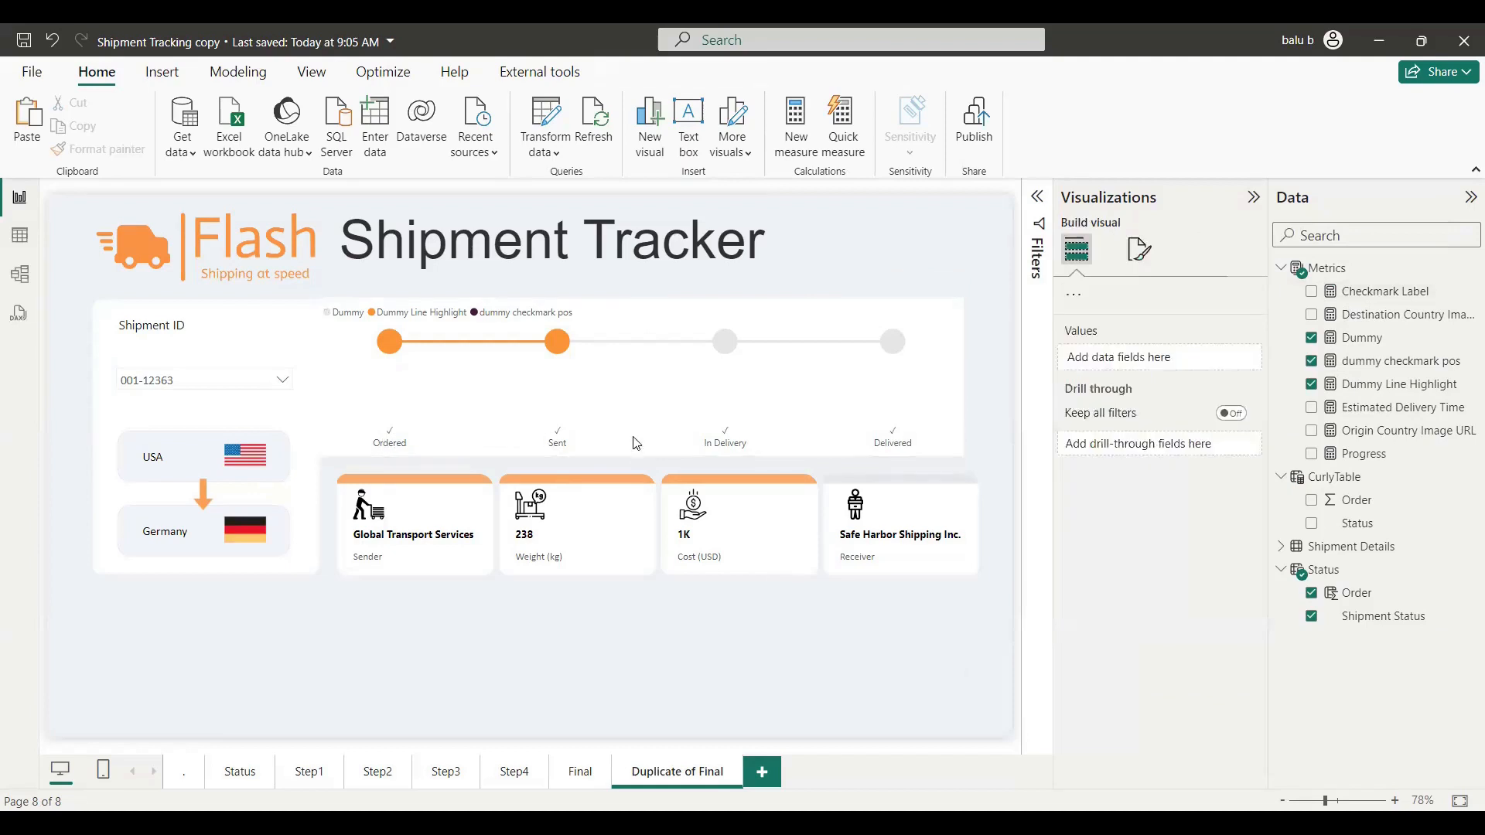
- Raise the Y-axis range maximum of the line chart to bring the status markers down onto the checkmark labels
click(1141, 249)
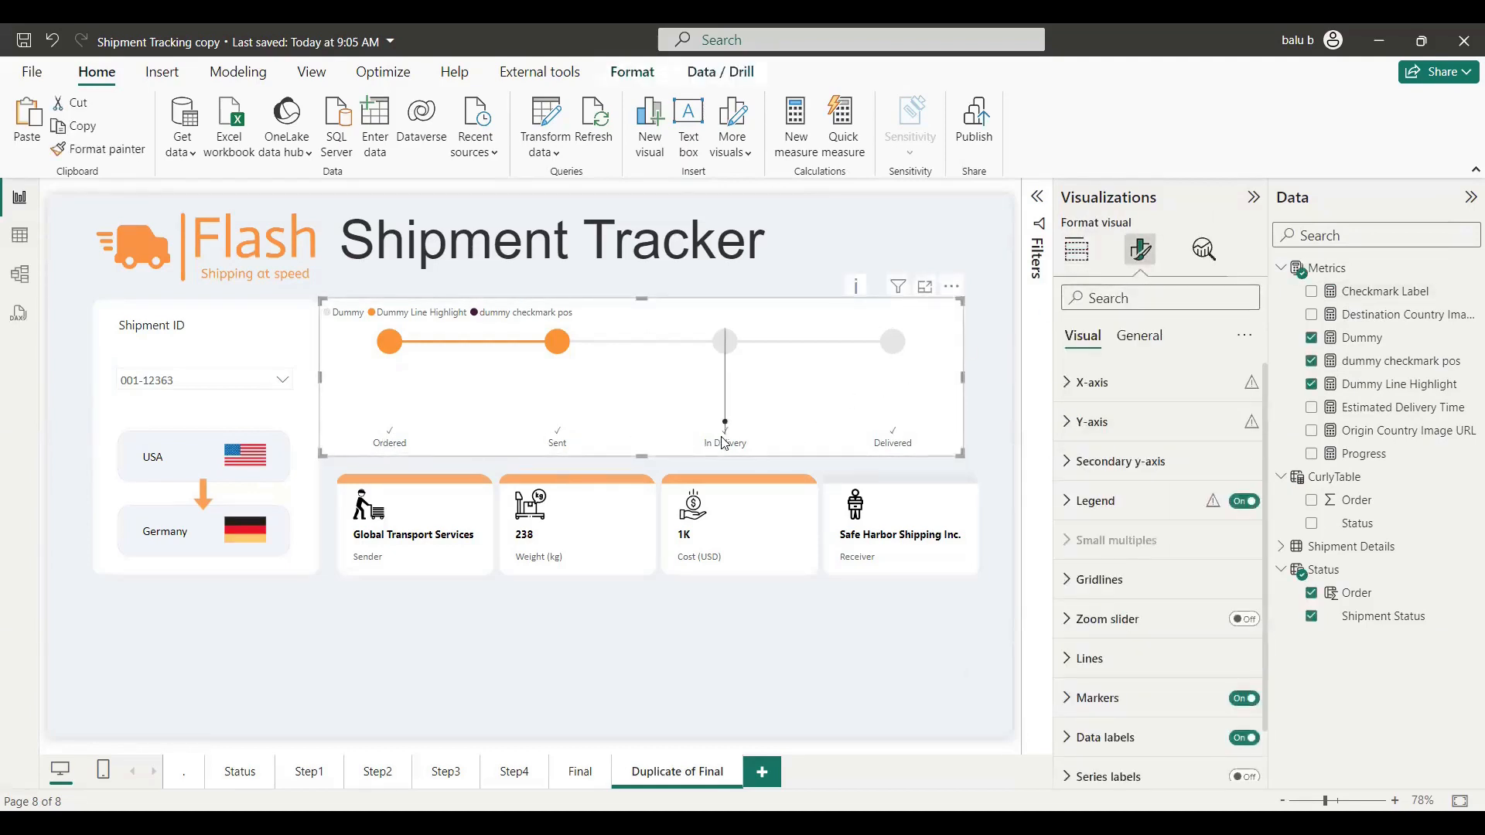
click(1083, 422)
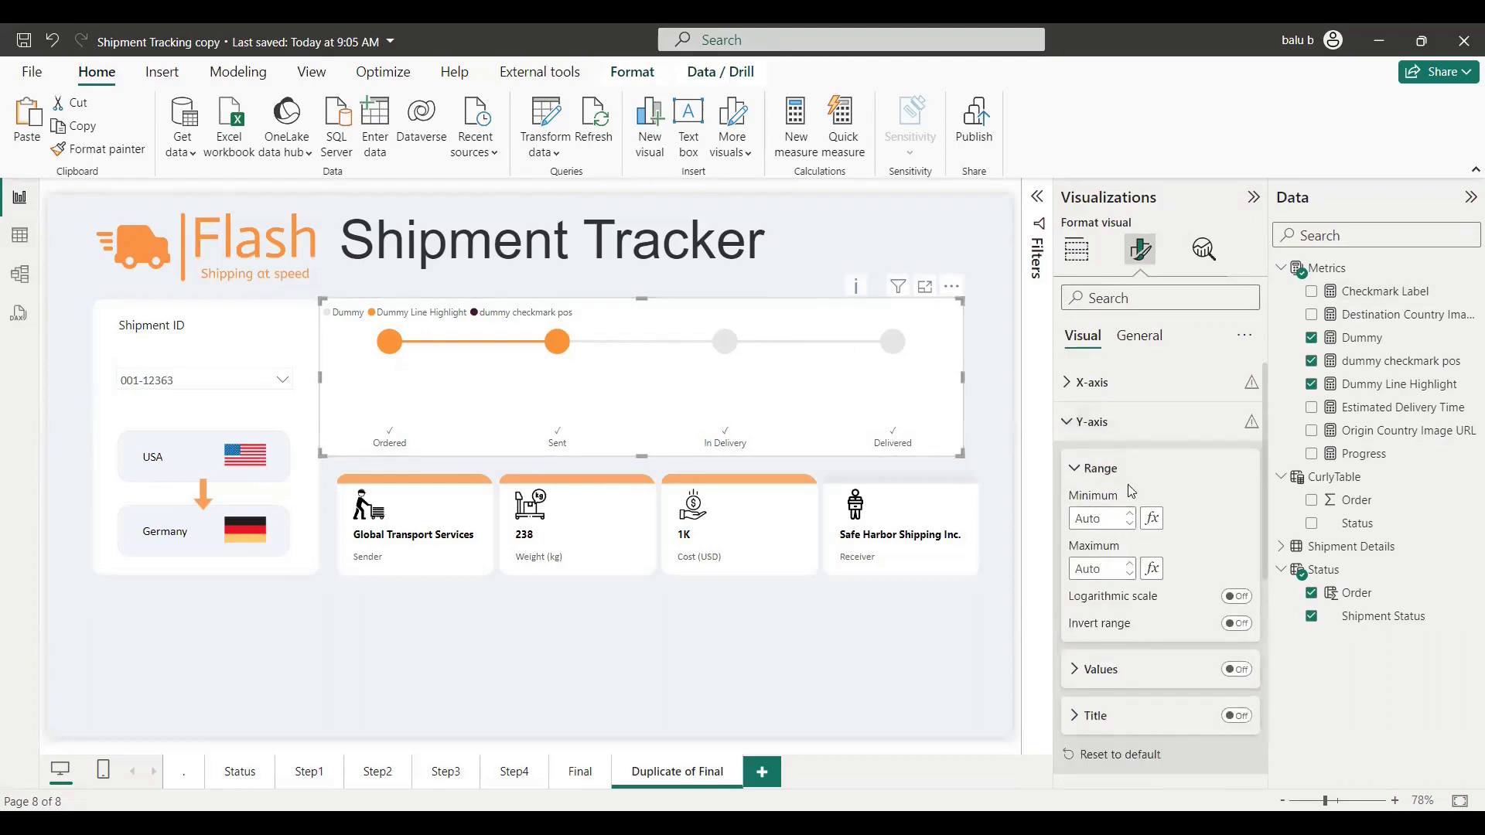
scroll(1114, 482, down, 3)
scroll(1122, 443, up, 3)
click(1108, 568)
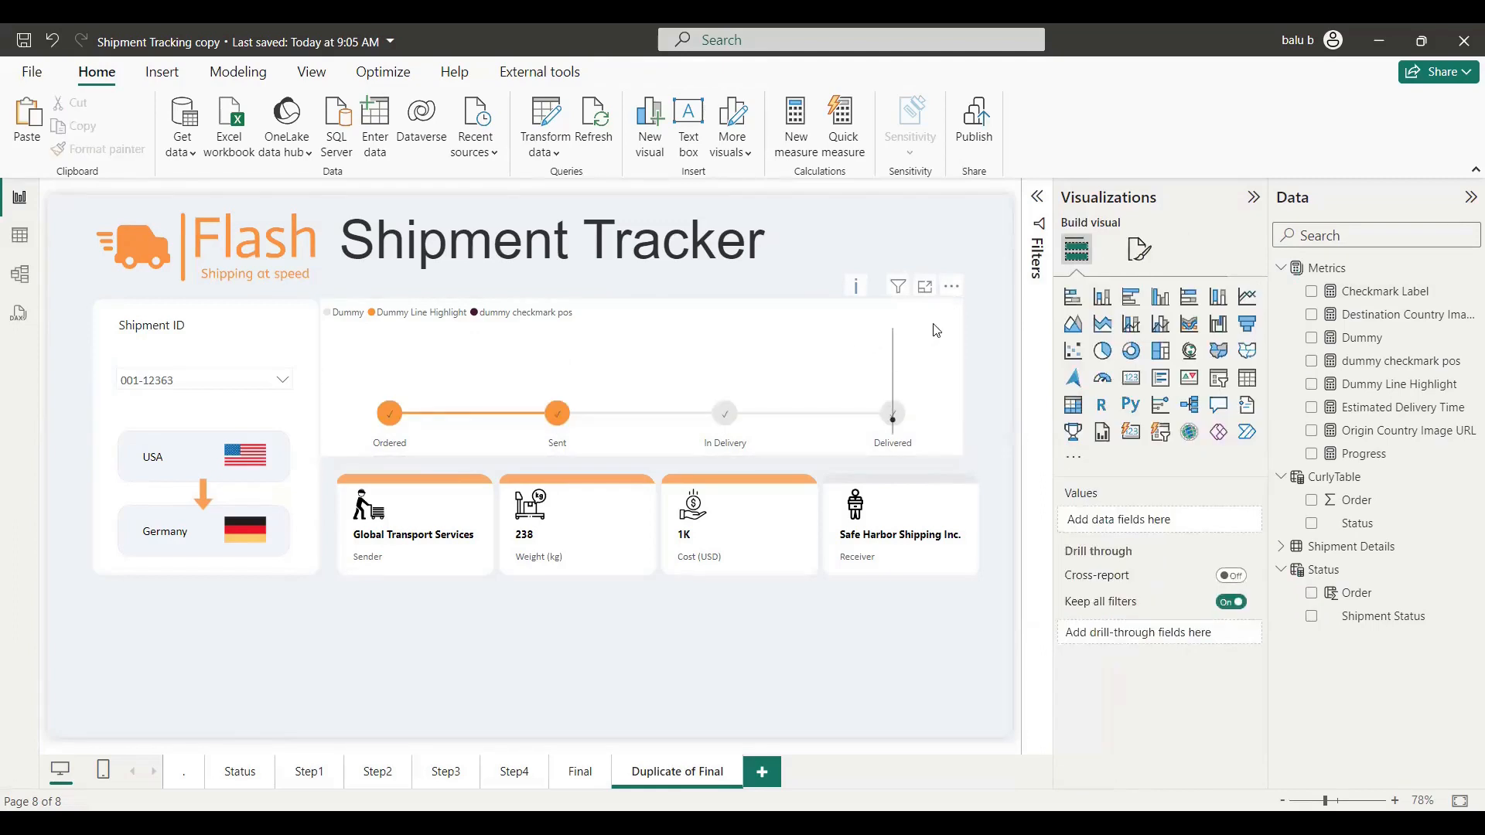
- Turn off the legend of the line chart and deselect the chart
click(937, 331)
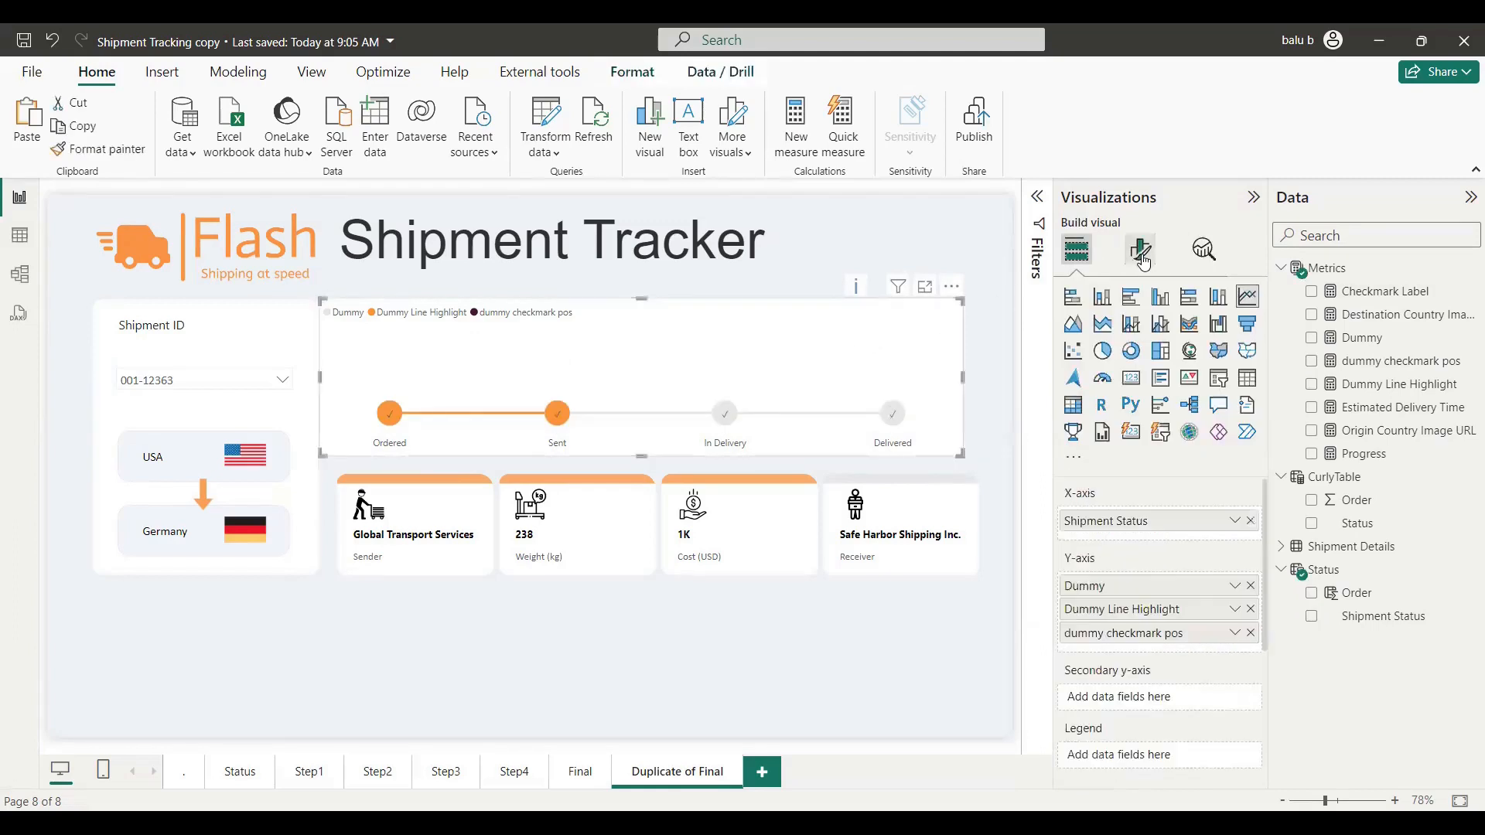
click(1142, 249)
click(1245, 502)
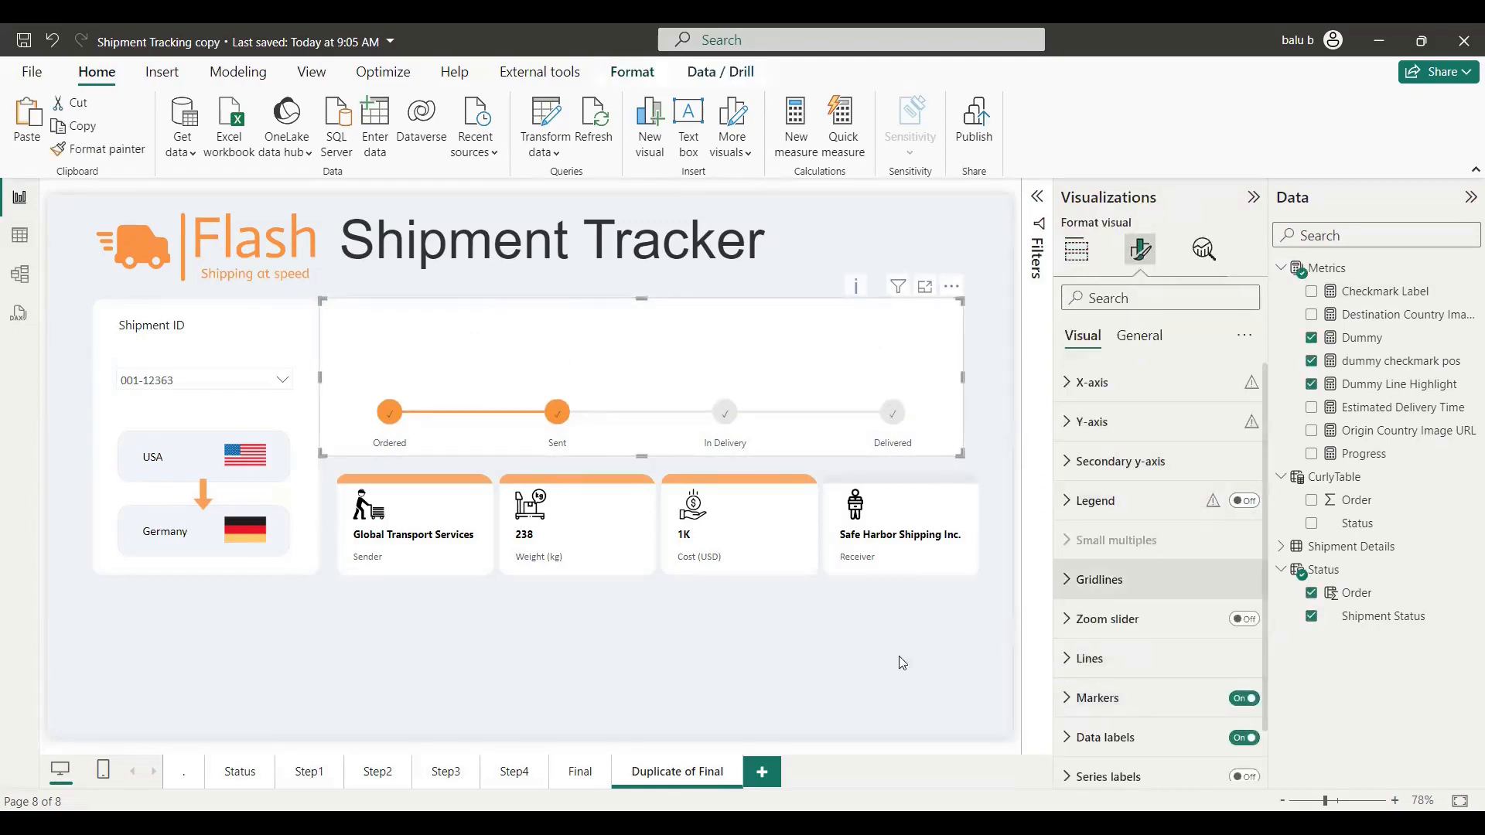
click(878, 666)
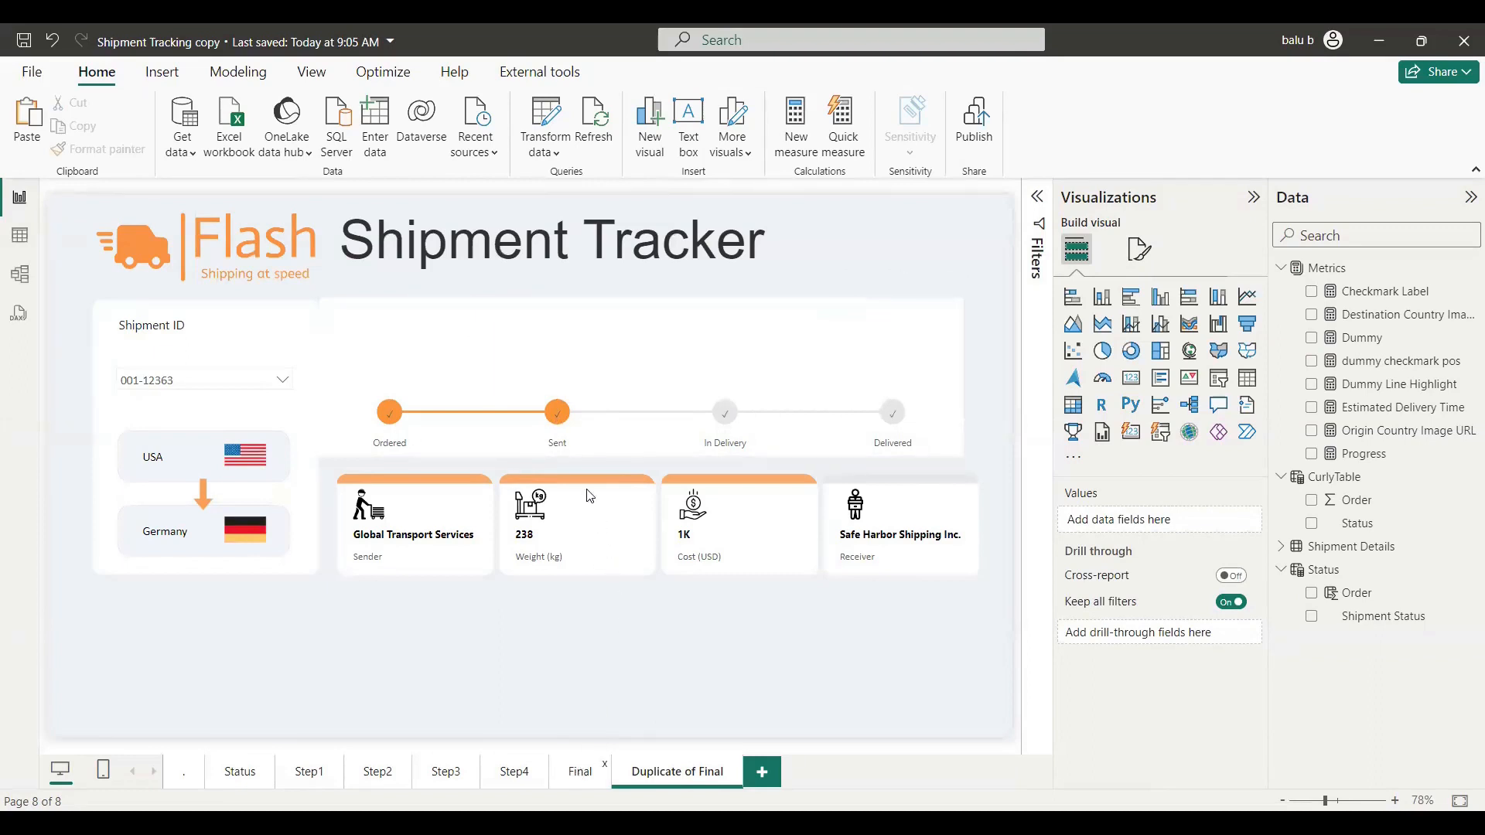
- On the Final page, examine how the Progress measure's SWITCH expression assigns a percentage to each shipment status
click(581, 771)
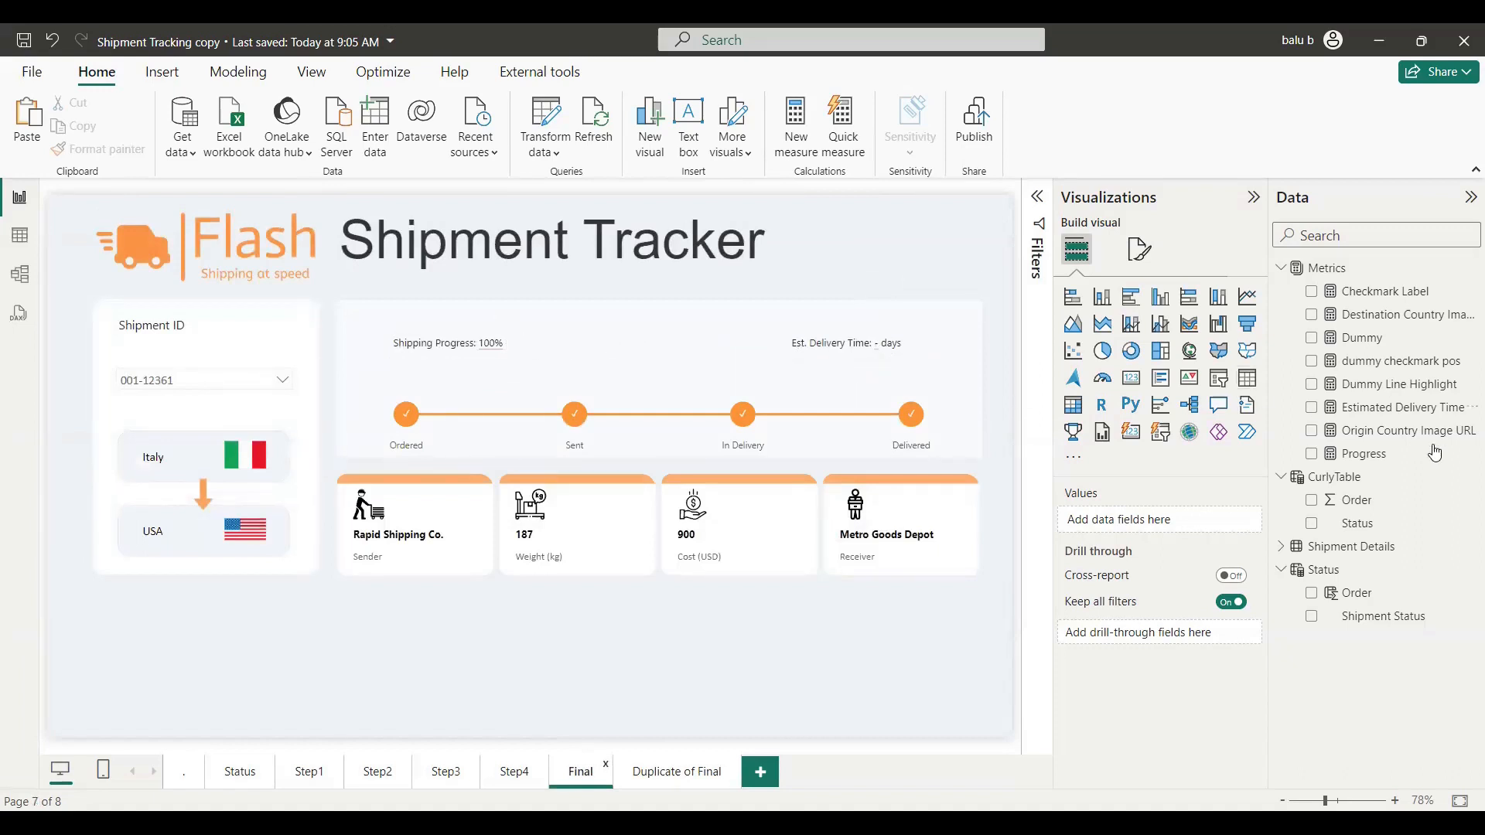
click(1367, 455)
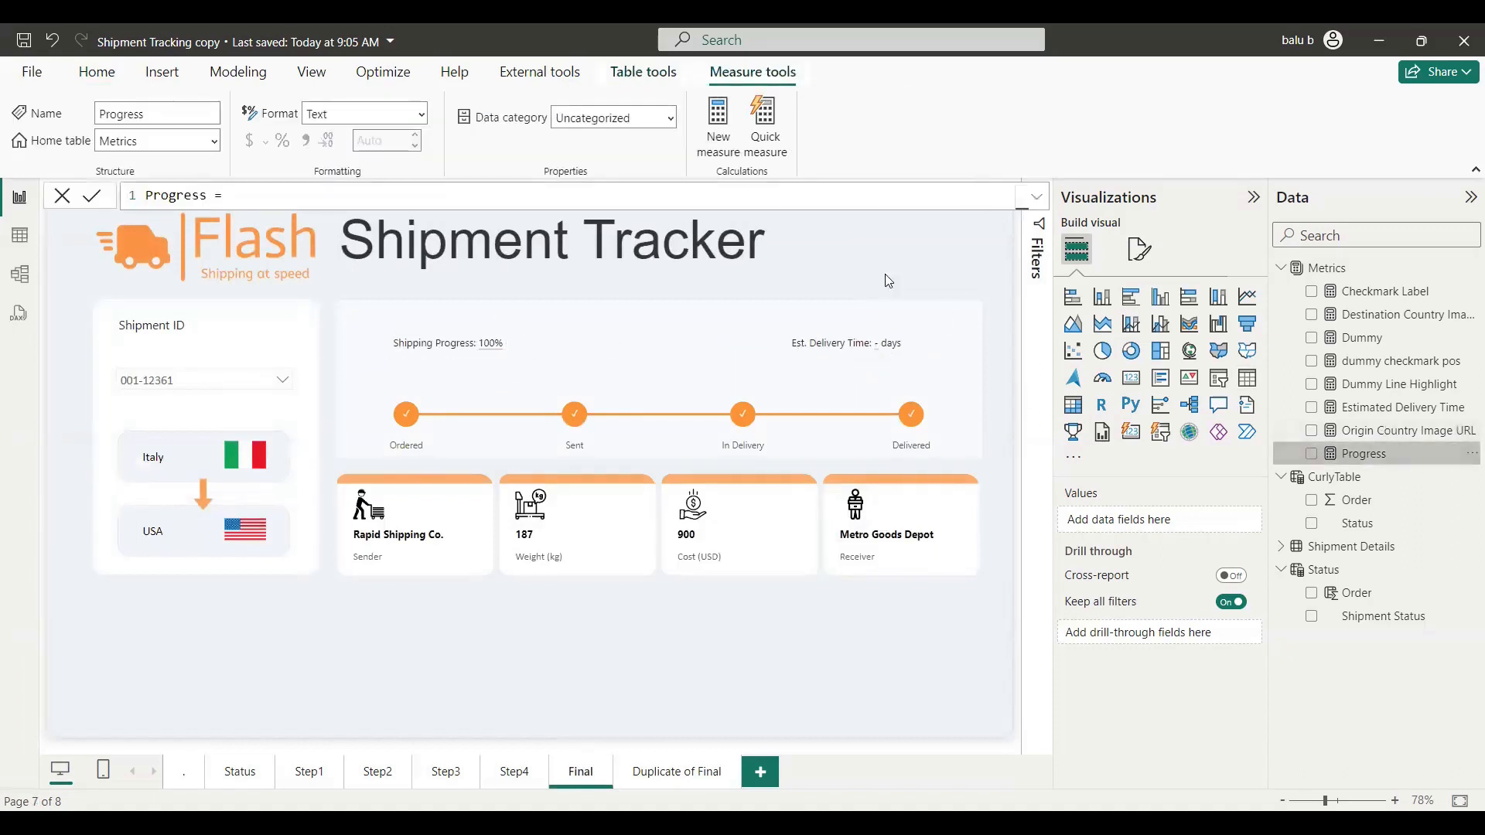
click(1039, 201)
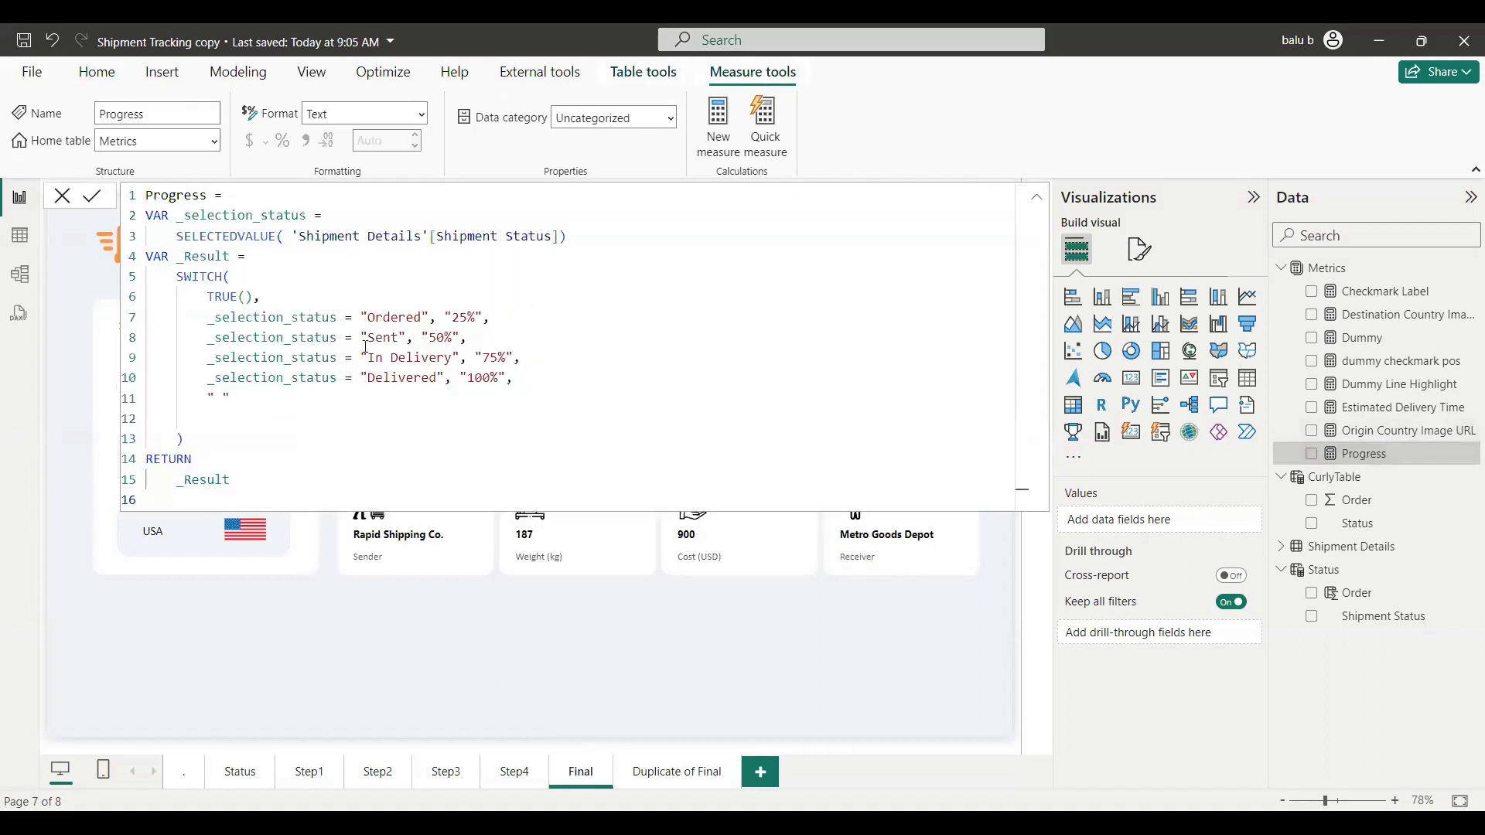
click(427, 259)
click(404, 312)
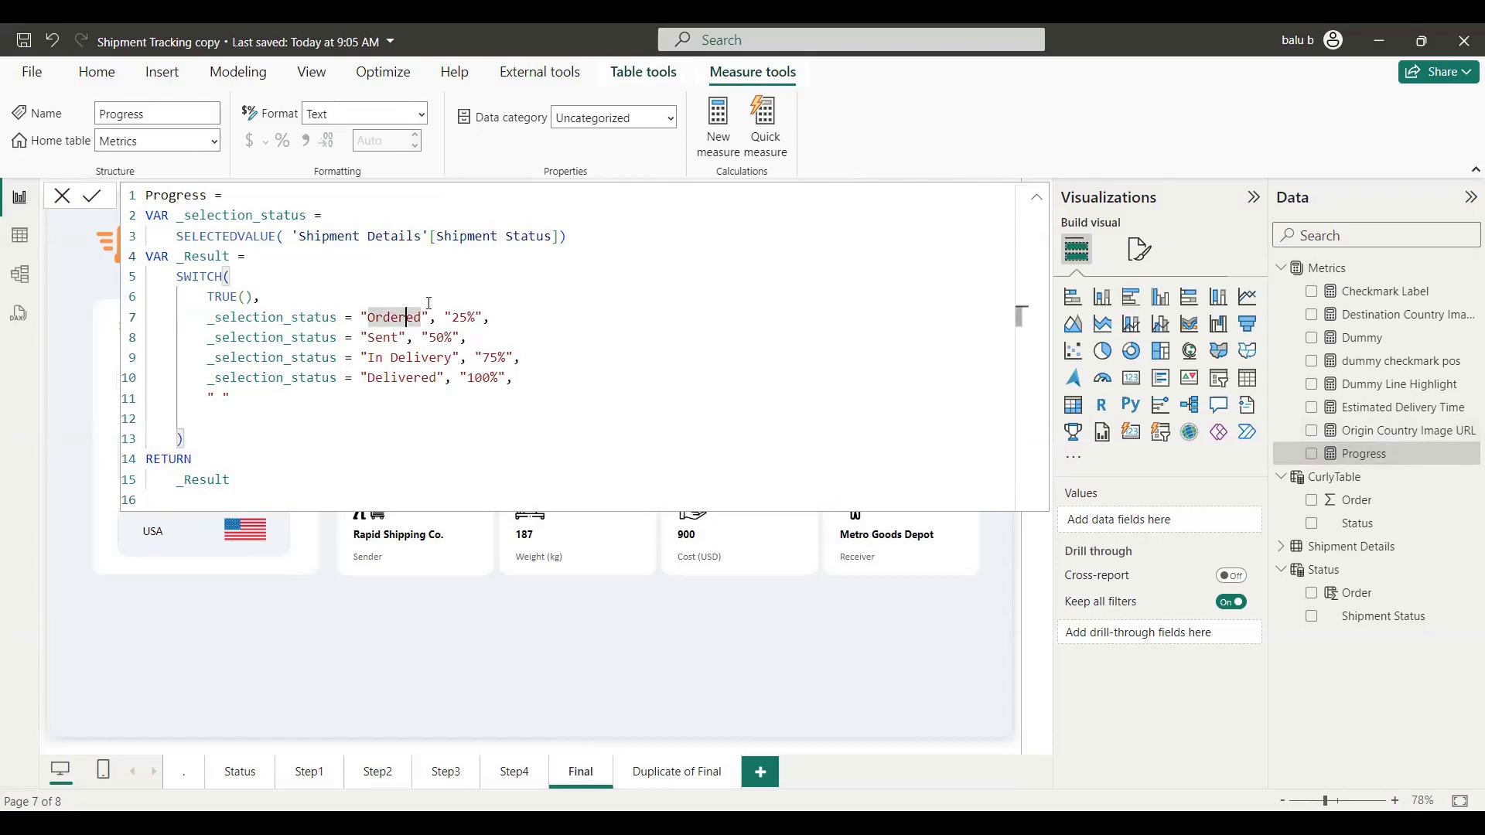
- Review the Progress measure's percentages for the Sent, In Delivery and Delivered statuses and the SWITCH fallback, and collapse the formula
click(474, 315)
click(380, 333)
click(445, 339)
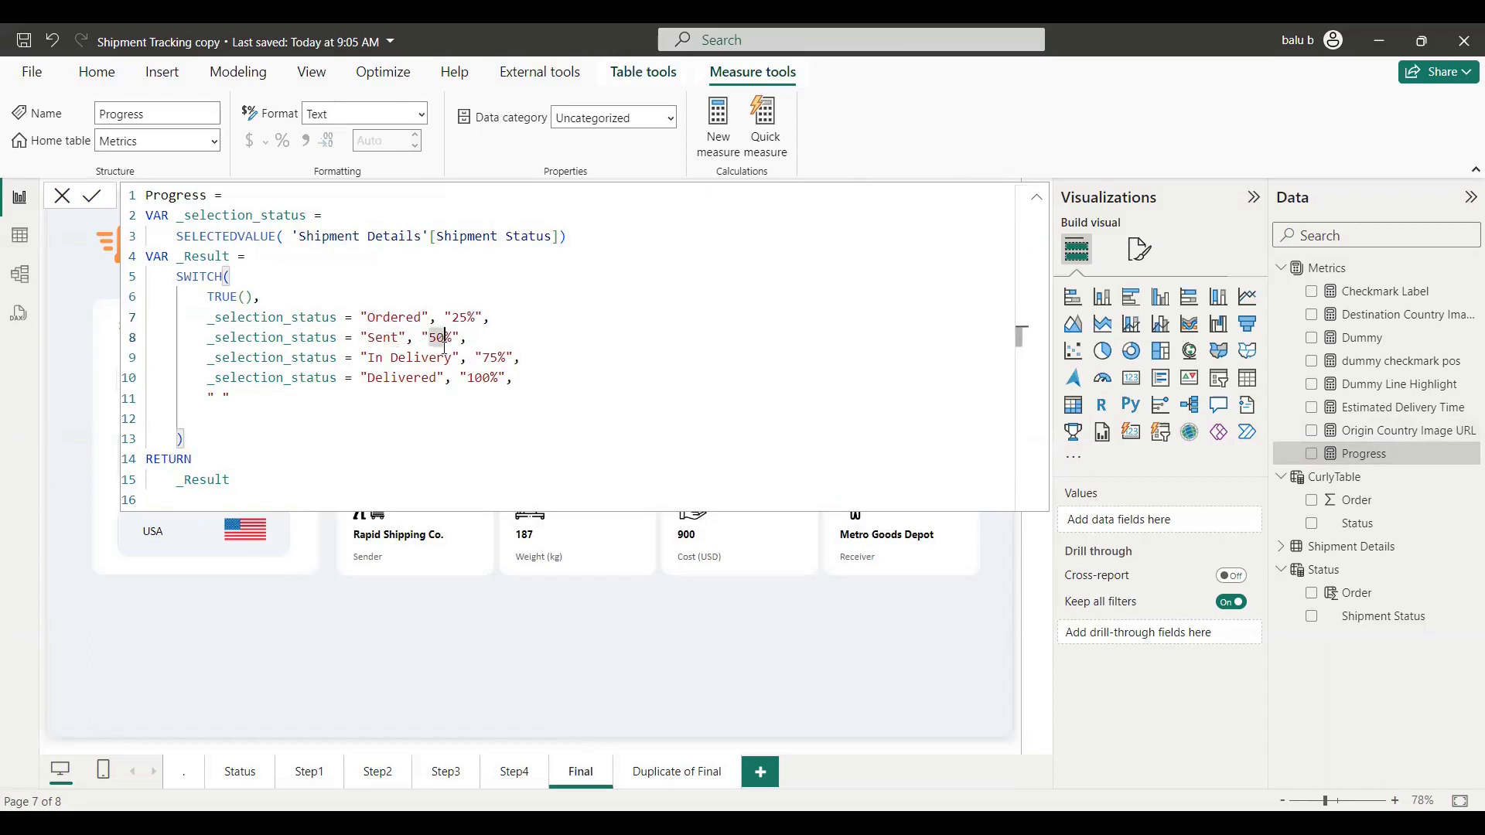
click(408, 360)
click(427, 380)
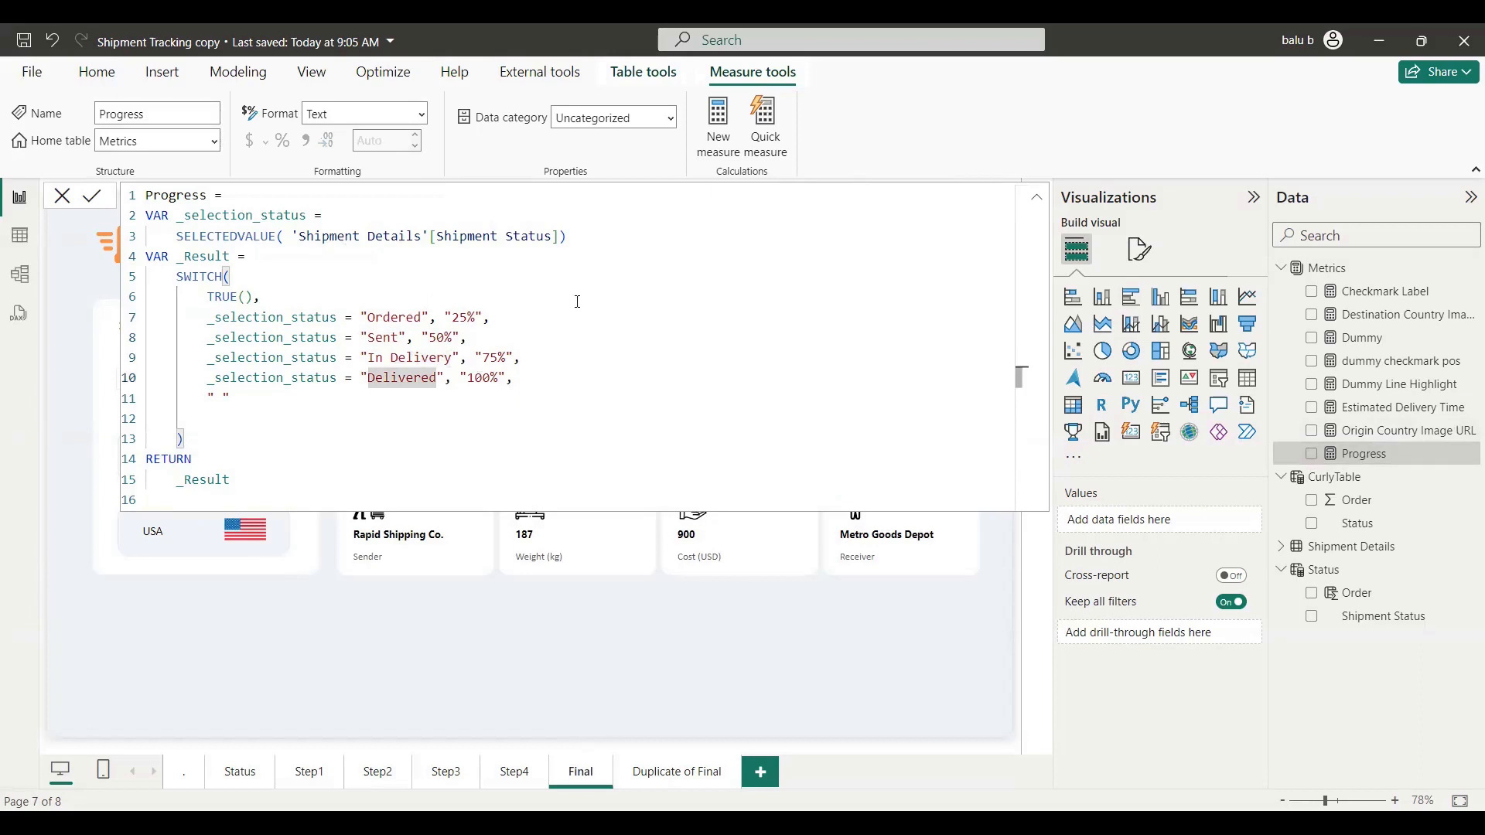
drag(190, 440, 184, 427)
click(202, 437)
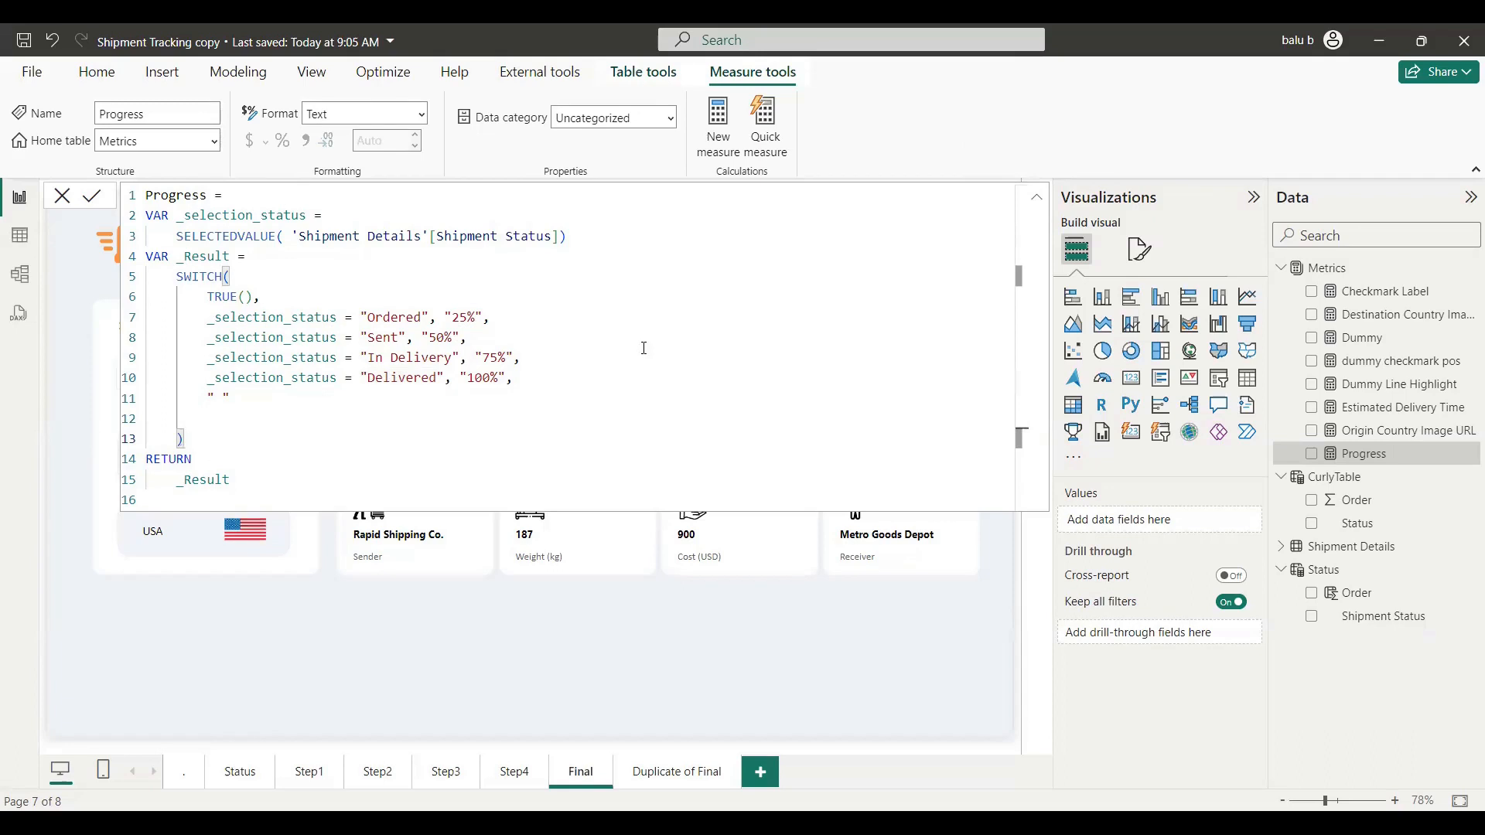
click(1037, 197)
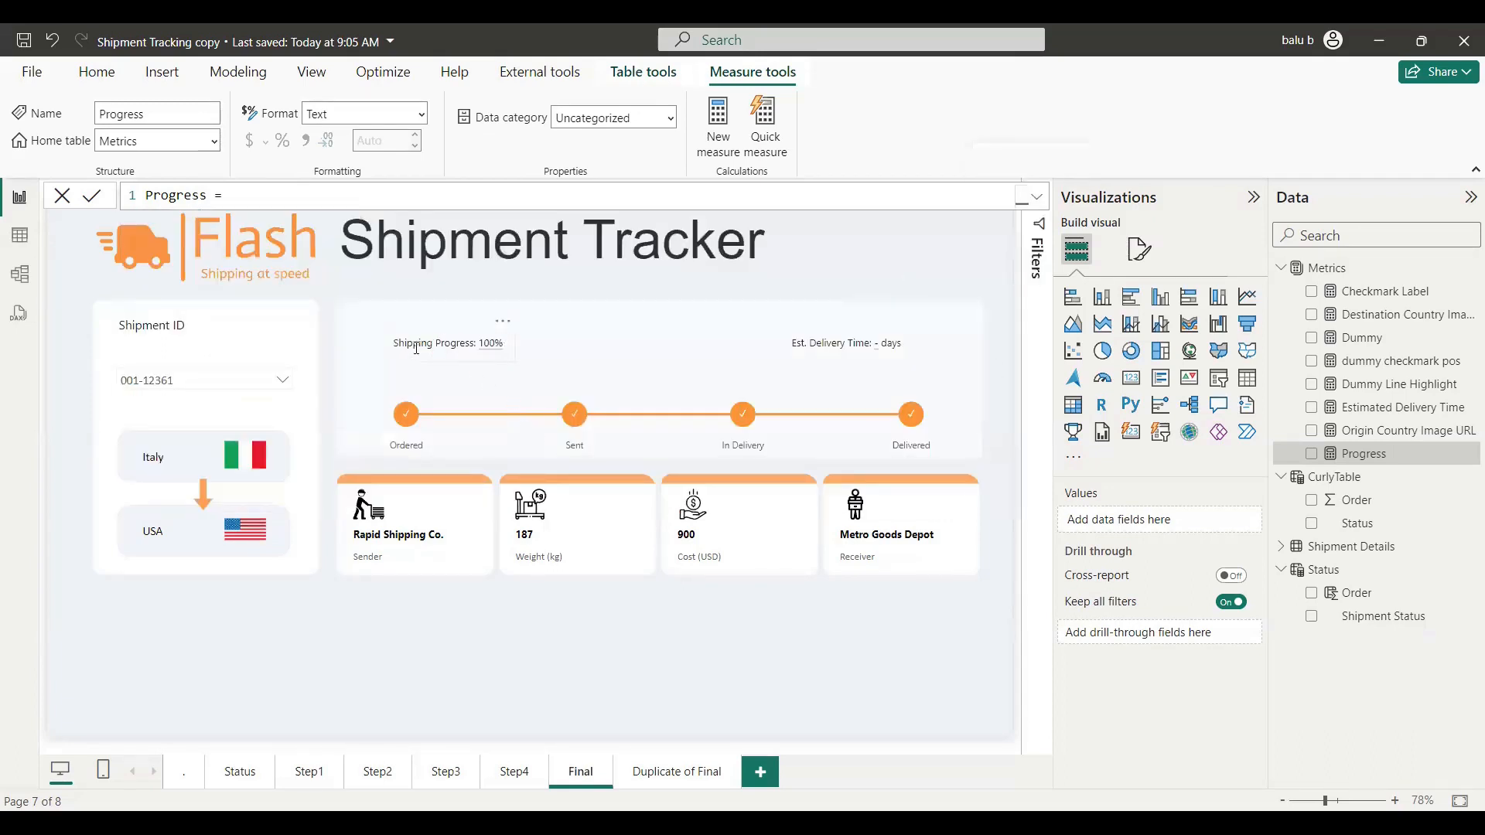
- Open the full formula of the Estimated Delivery Time measure used by the delivery text, and expand the Shipment Details table's fields
click(822, 343)
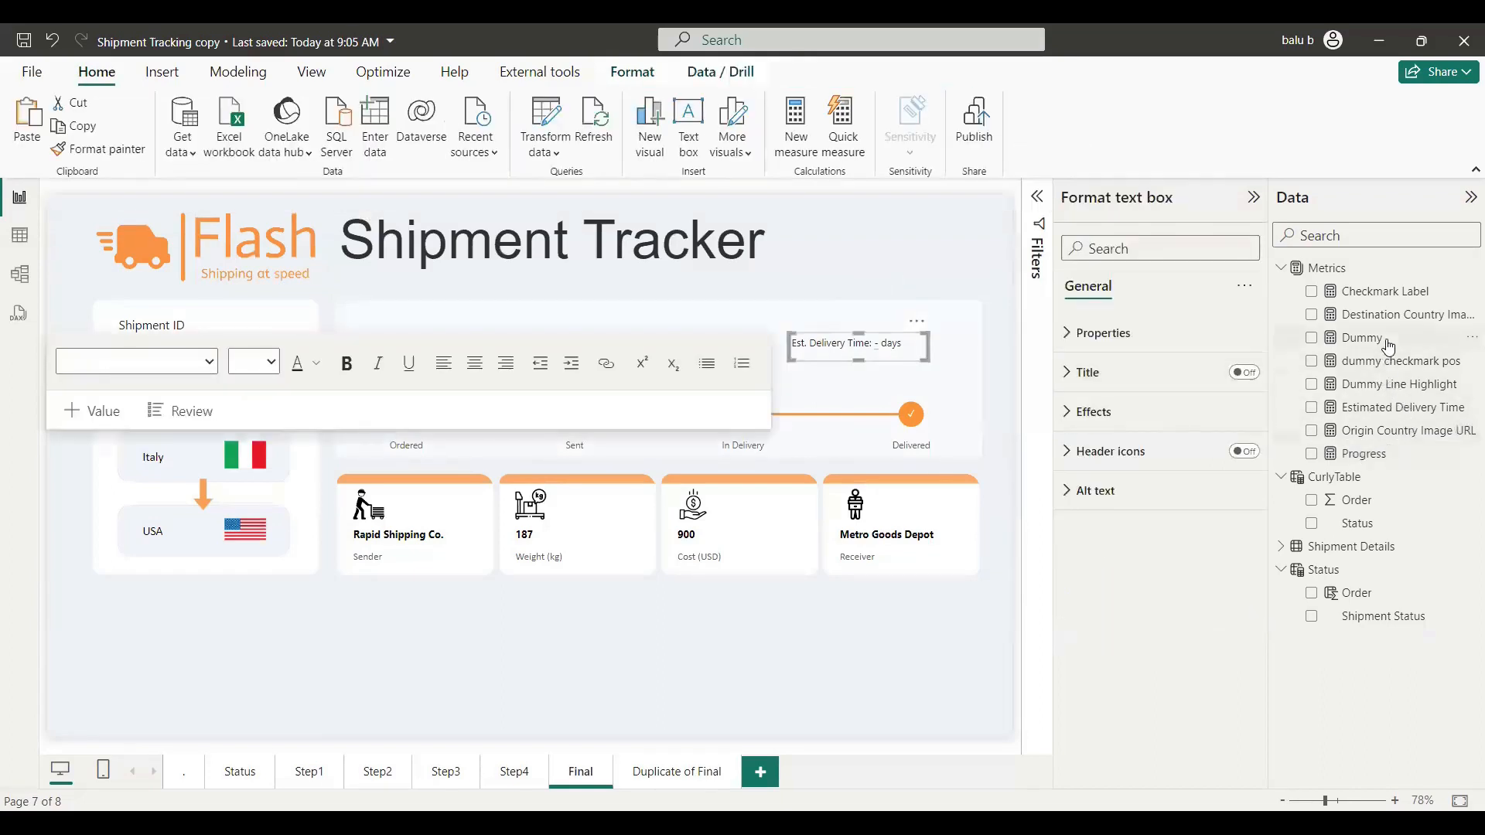
click(1393, 407)
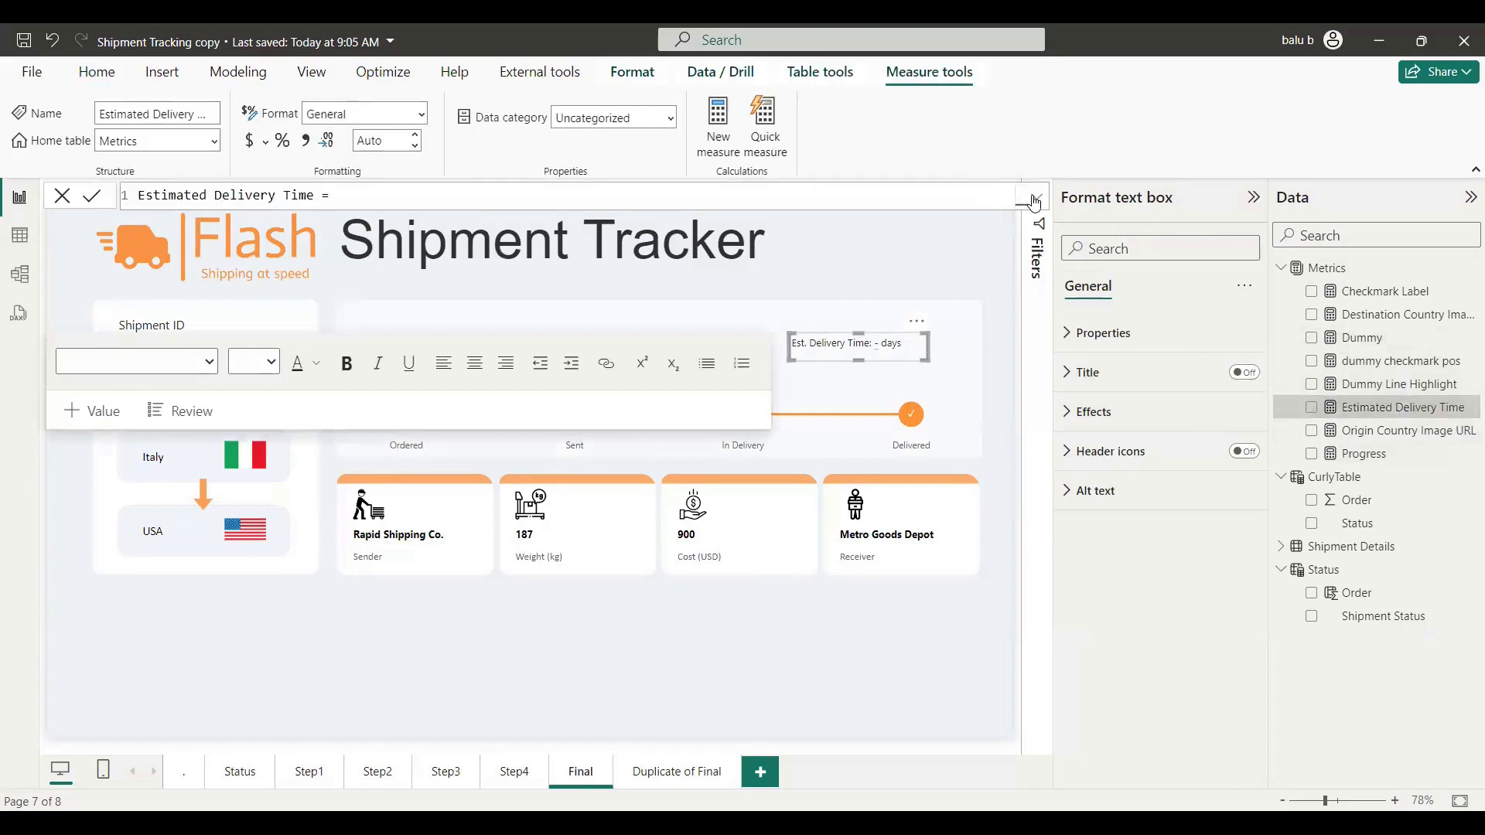
click(1037, 197)
click(1291, 548)
scroll(1352, 588, down, 2)
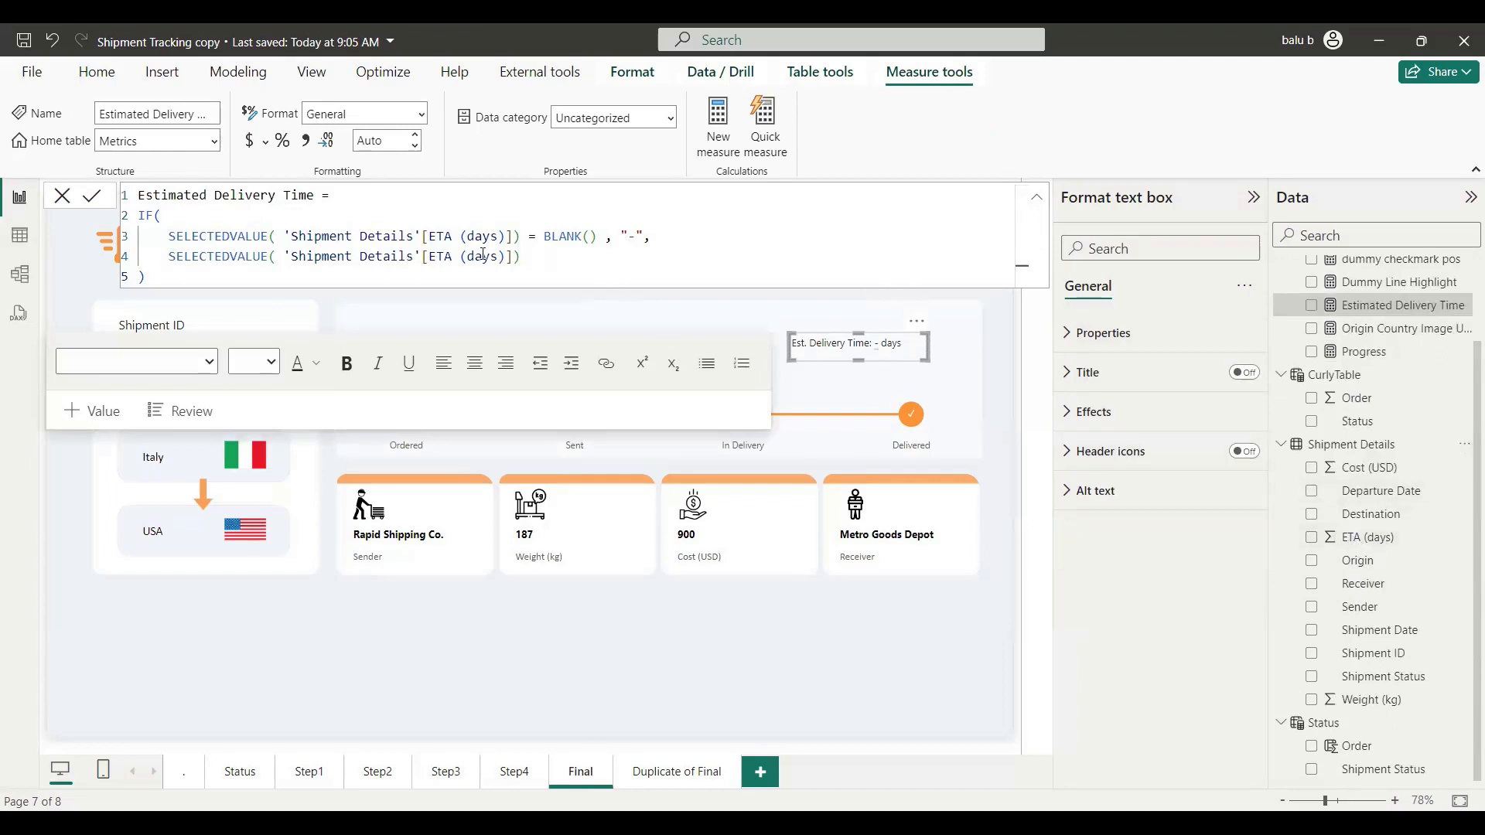
- Examine how the Estimated Delivery Time measure's IF expression replaces a blank ETA (days) with a dash, and collapse the formula
click(554, 235)
click(636, 234)
key(BackSpace)
drag(644, 236, 170, 234)
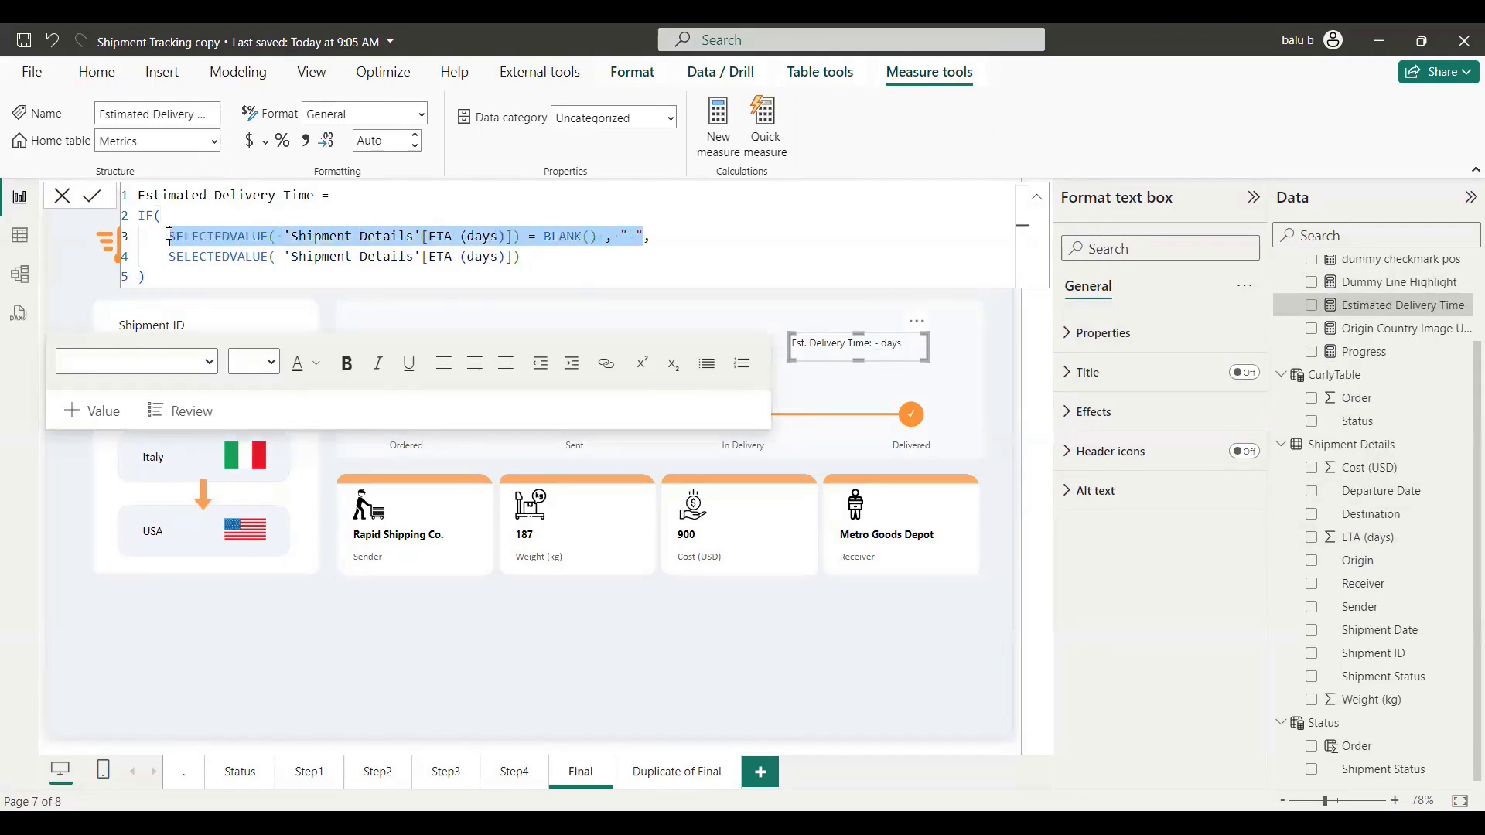
click(519, 238)
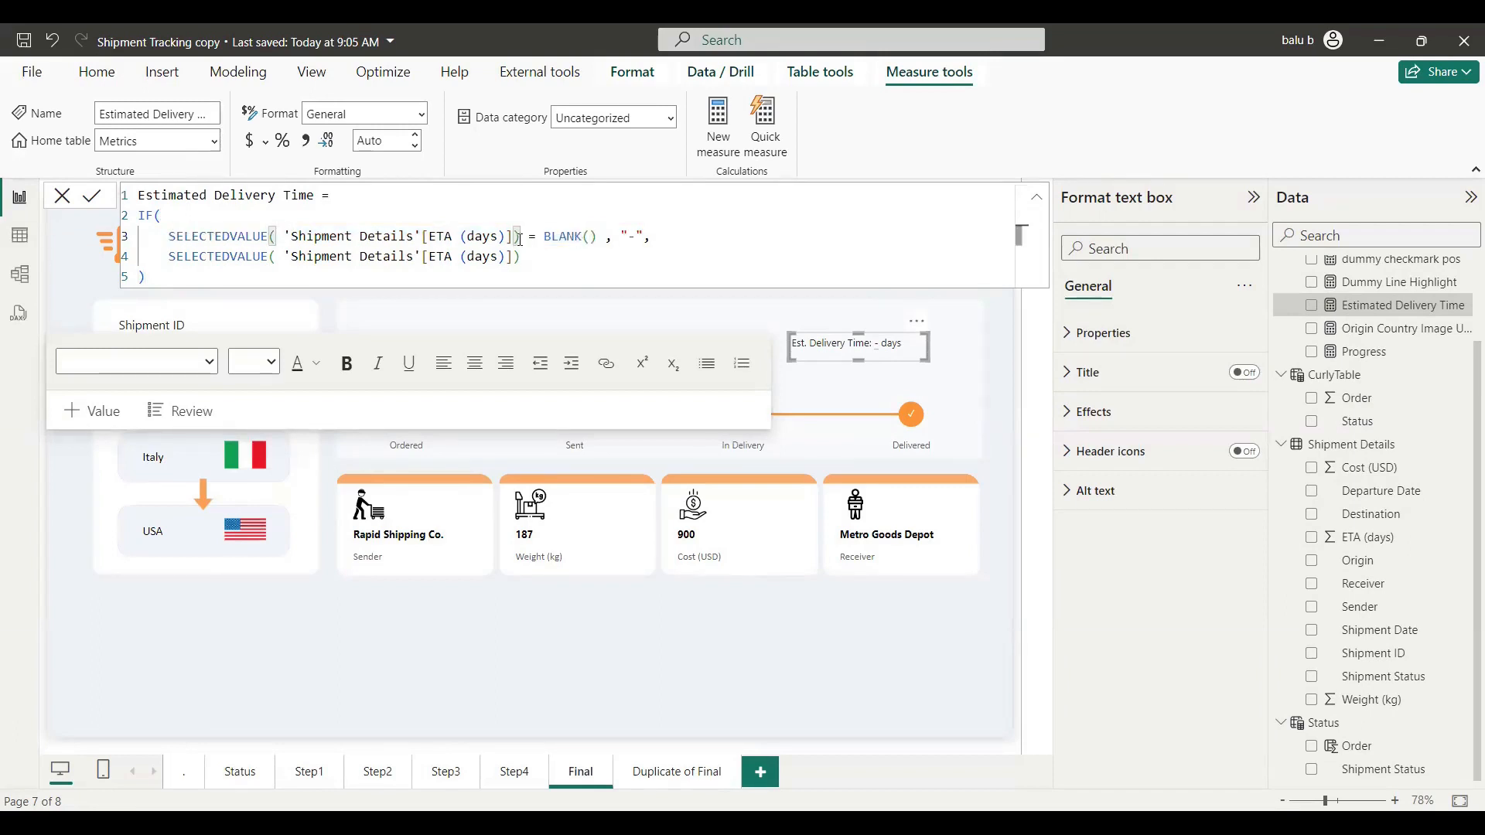
click(564, 237)
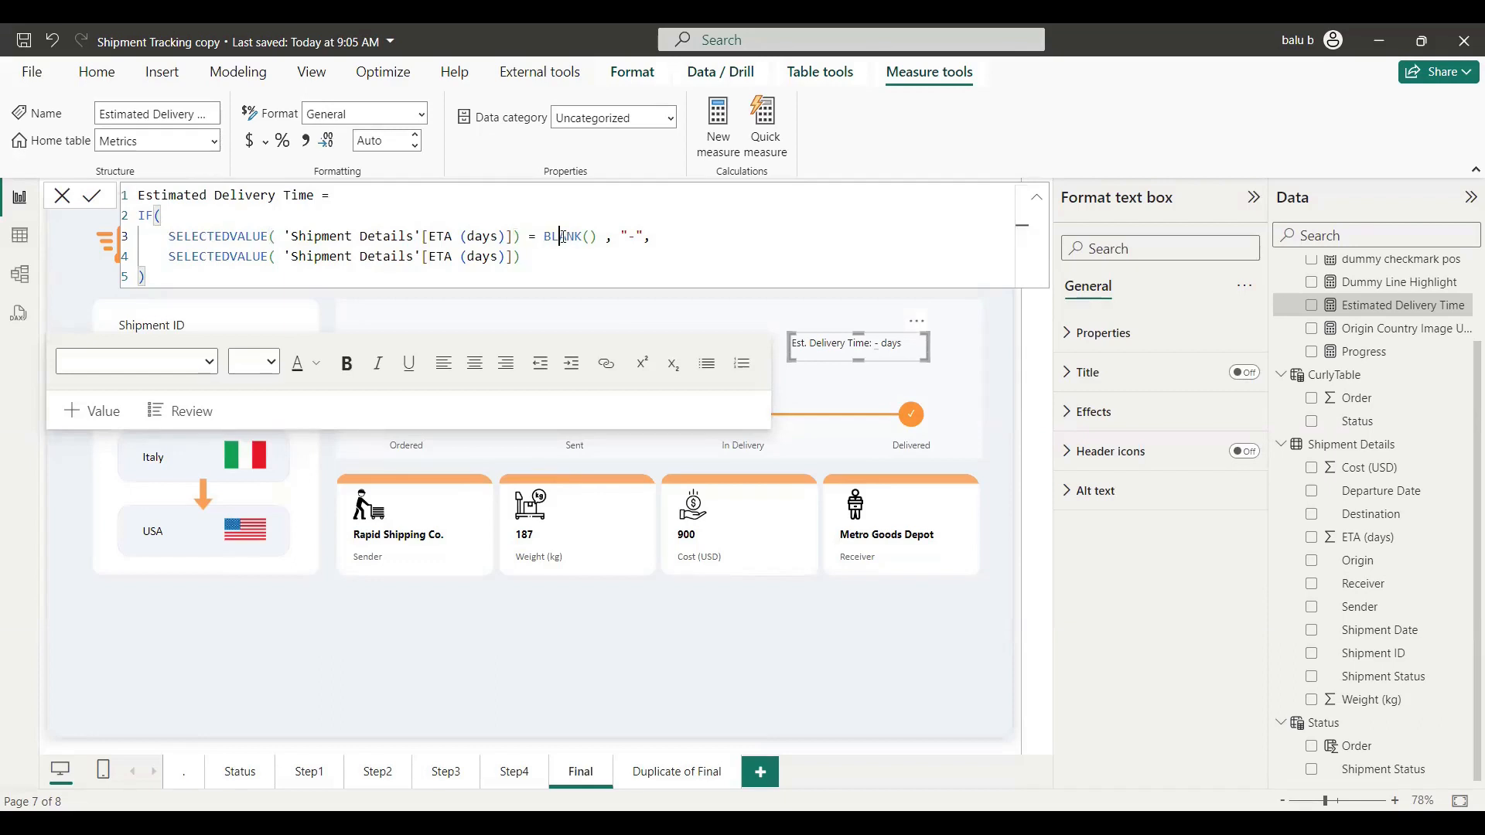
click(638, 236)
click(1039, 201)
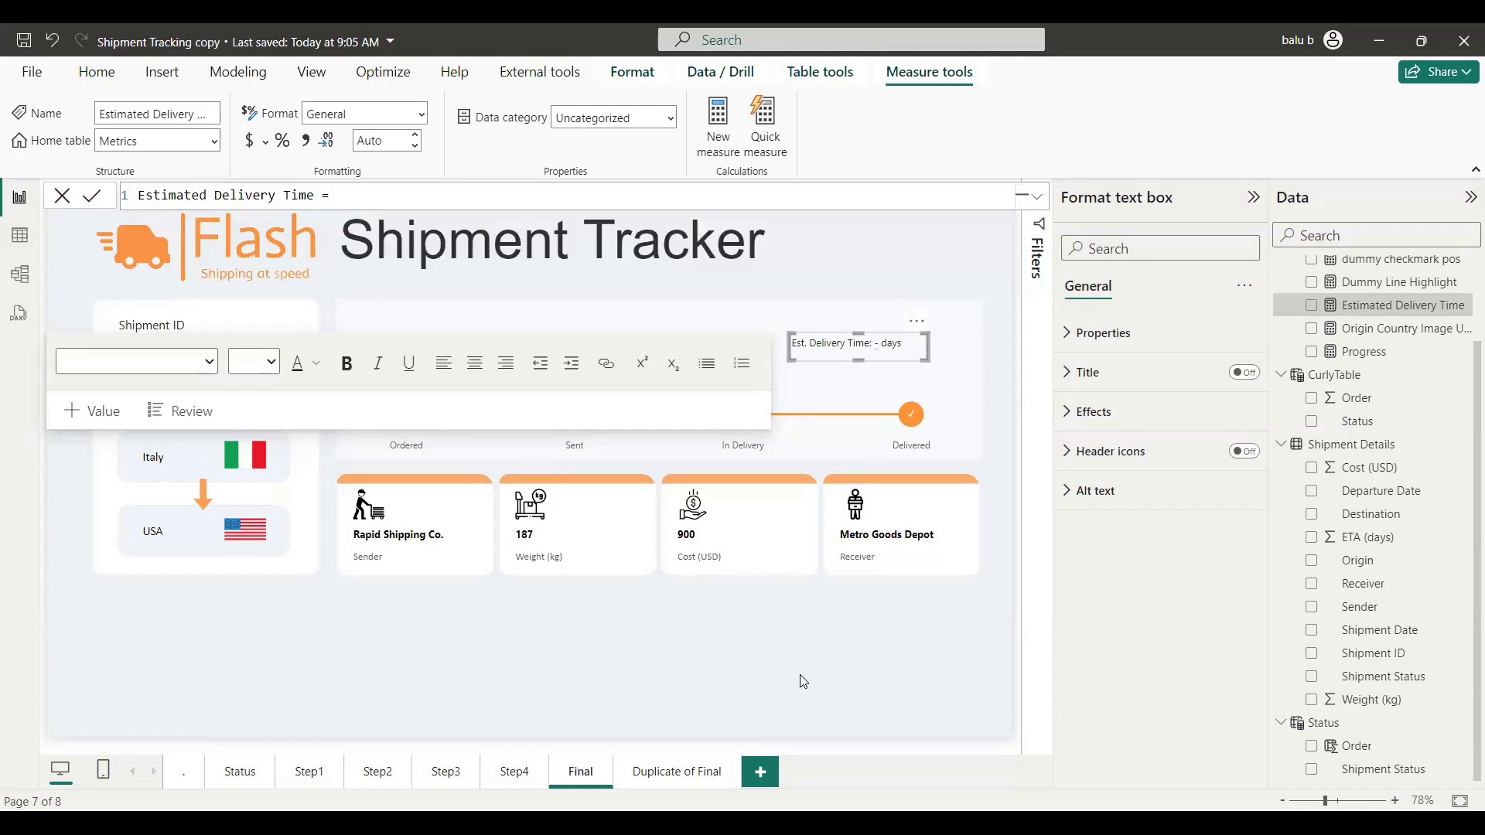
- Deselect the text box and switch the Shipment ID slicer to the shipment listed directly after the selected one to check the tracker
click(803, 682)
click(270, 380)
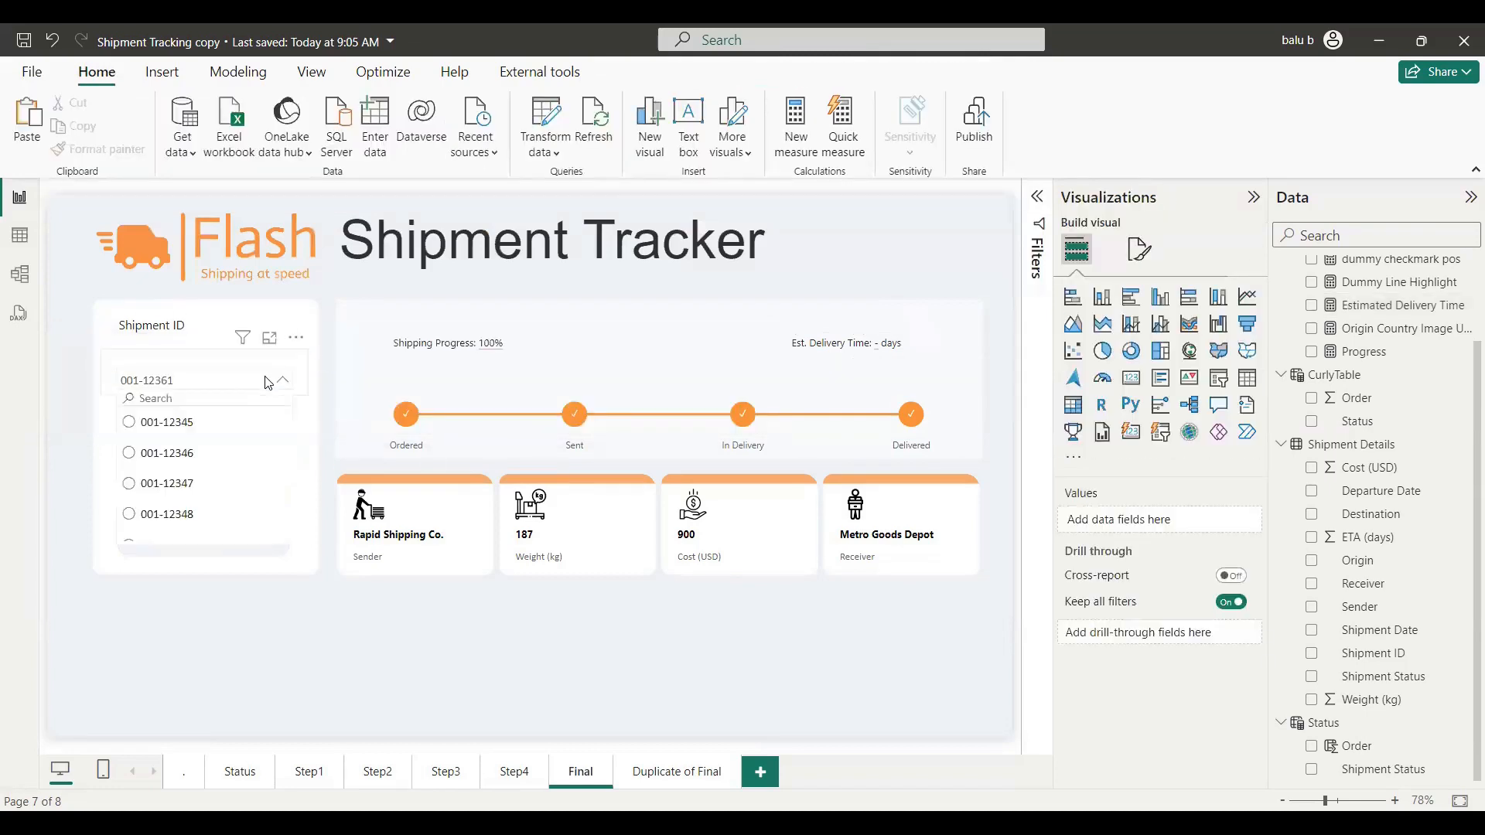
scroll(170, 513, down, 5)
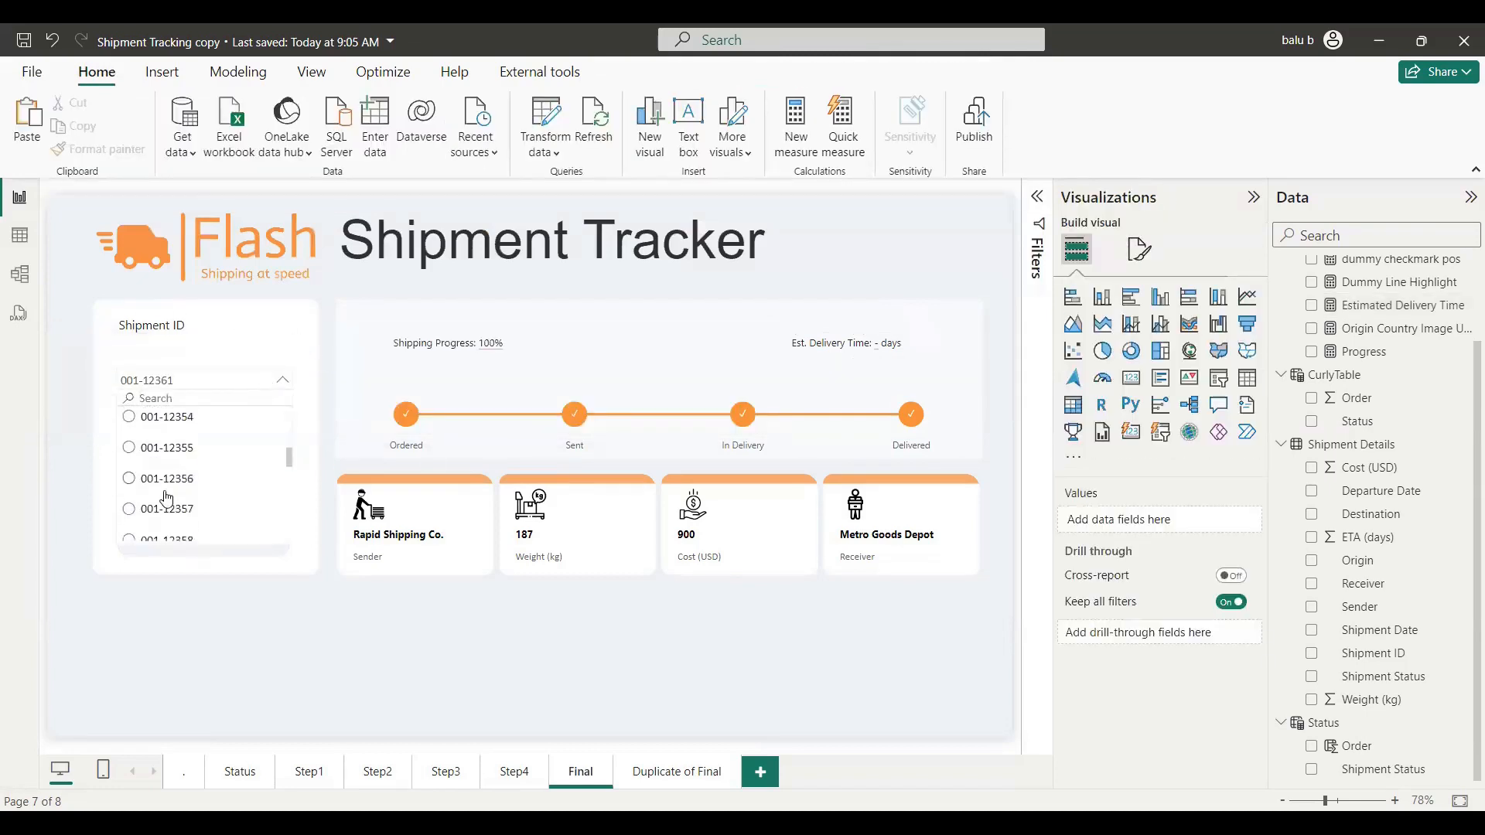
scroll(163, 501, down, 2)
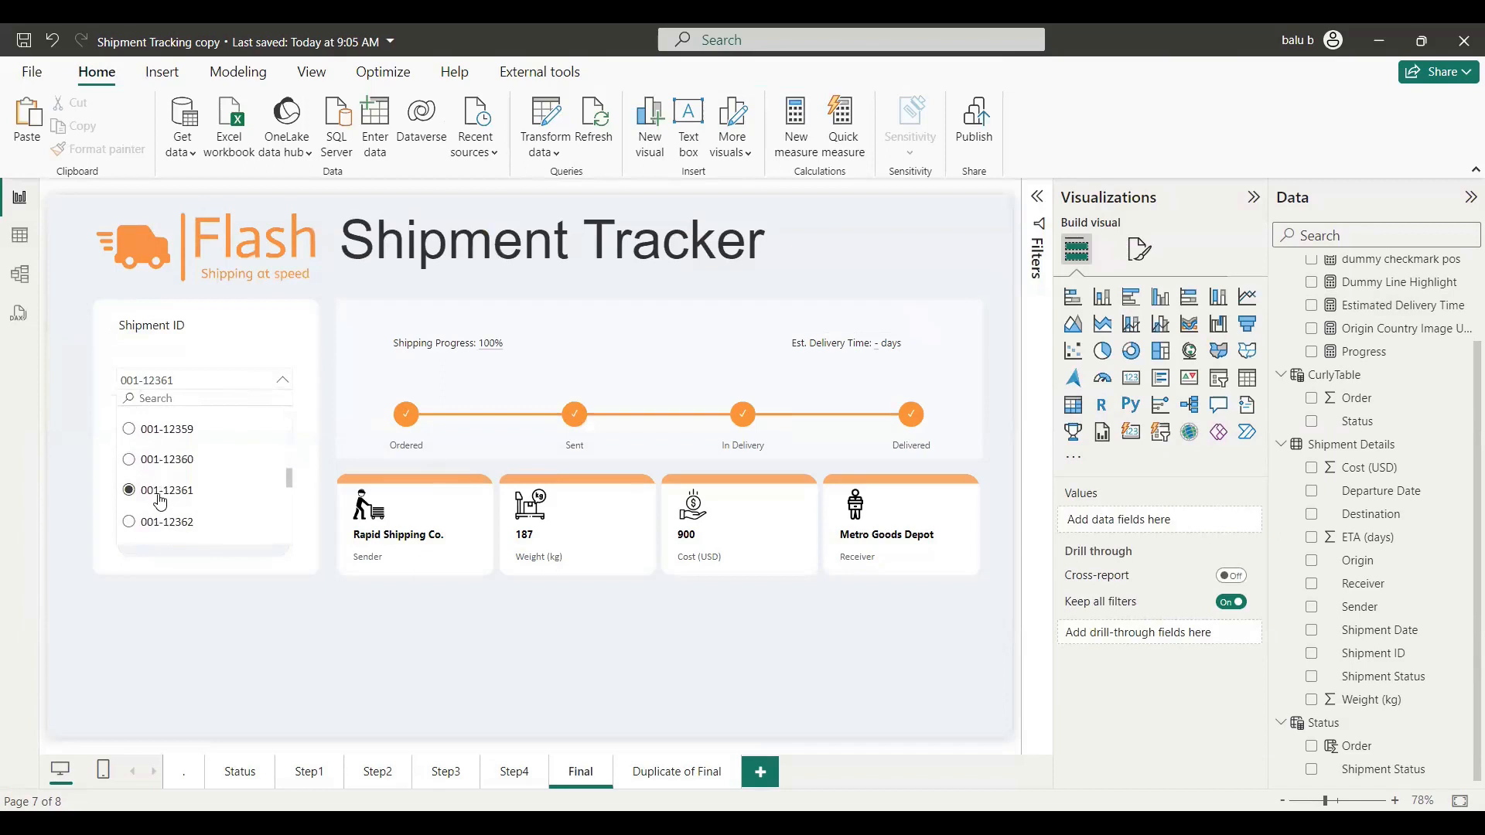
click(130, 522)
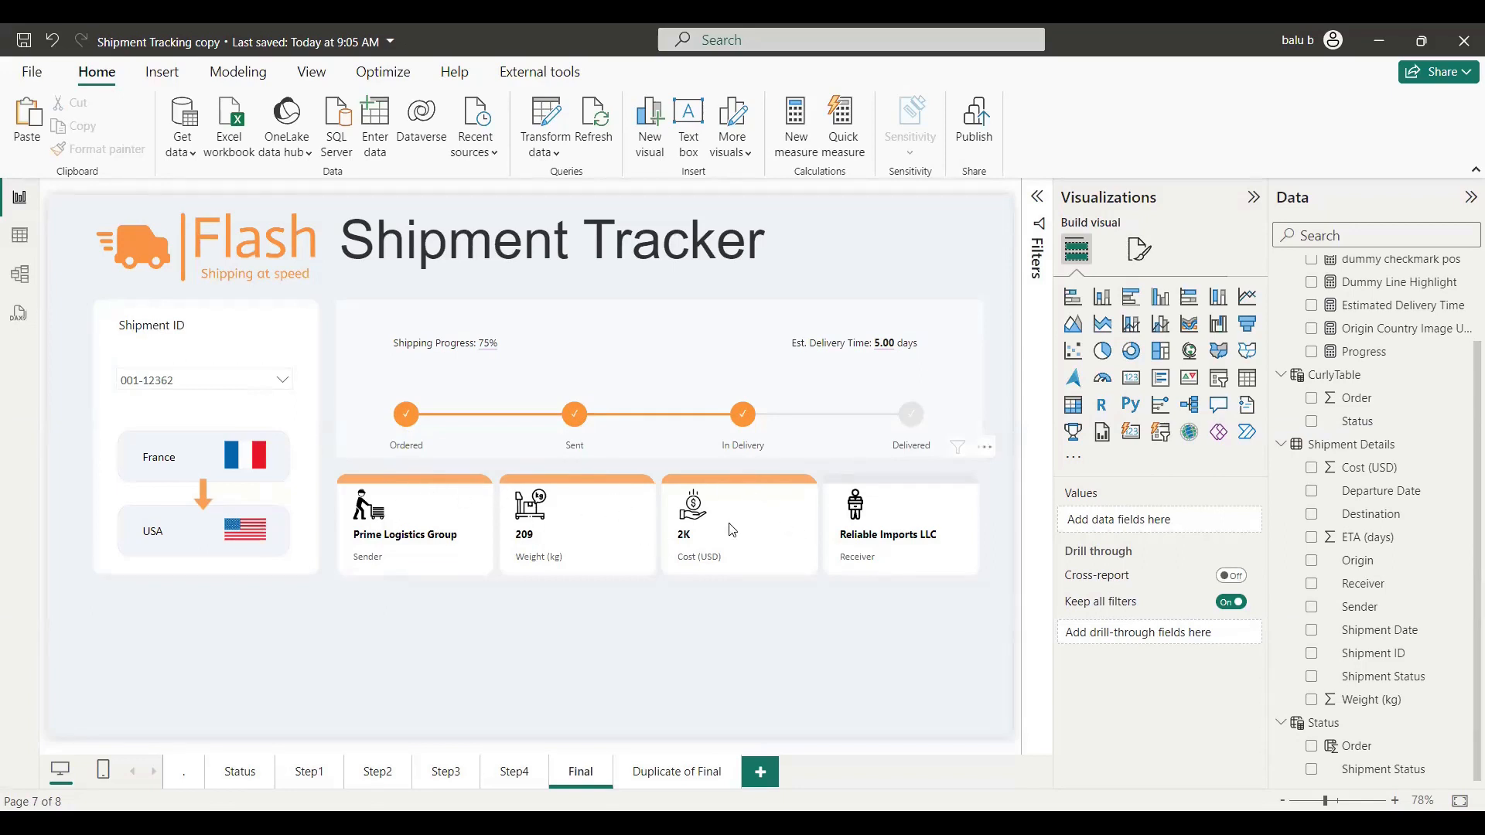
- Check the tracker for the shipment listed two places earlier in the Shipment ID slicer, and return to the shipment directly after it
click(280, 381)
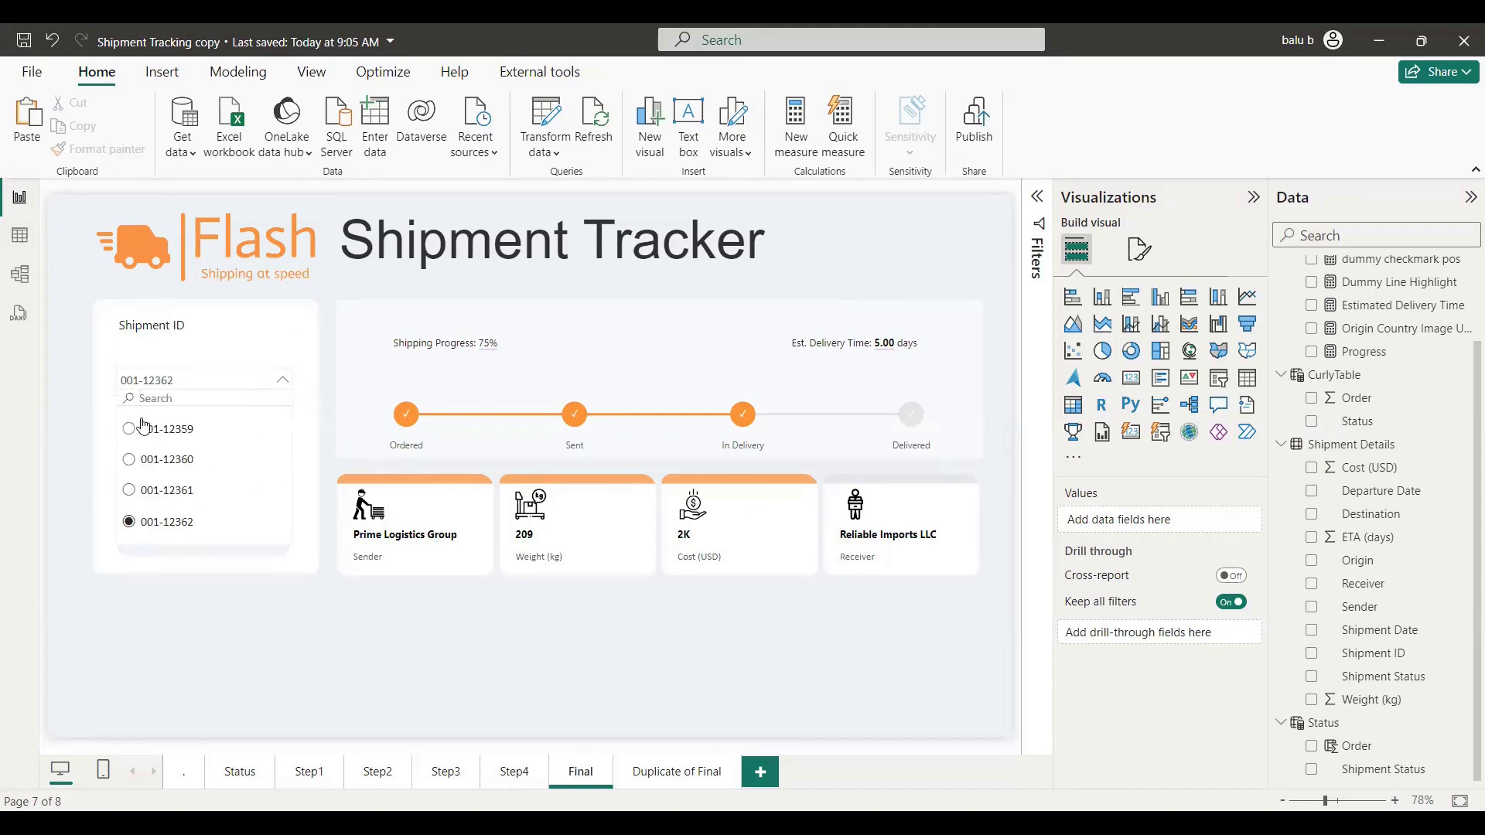
click(139, 459)
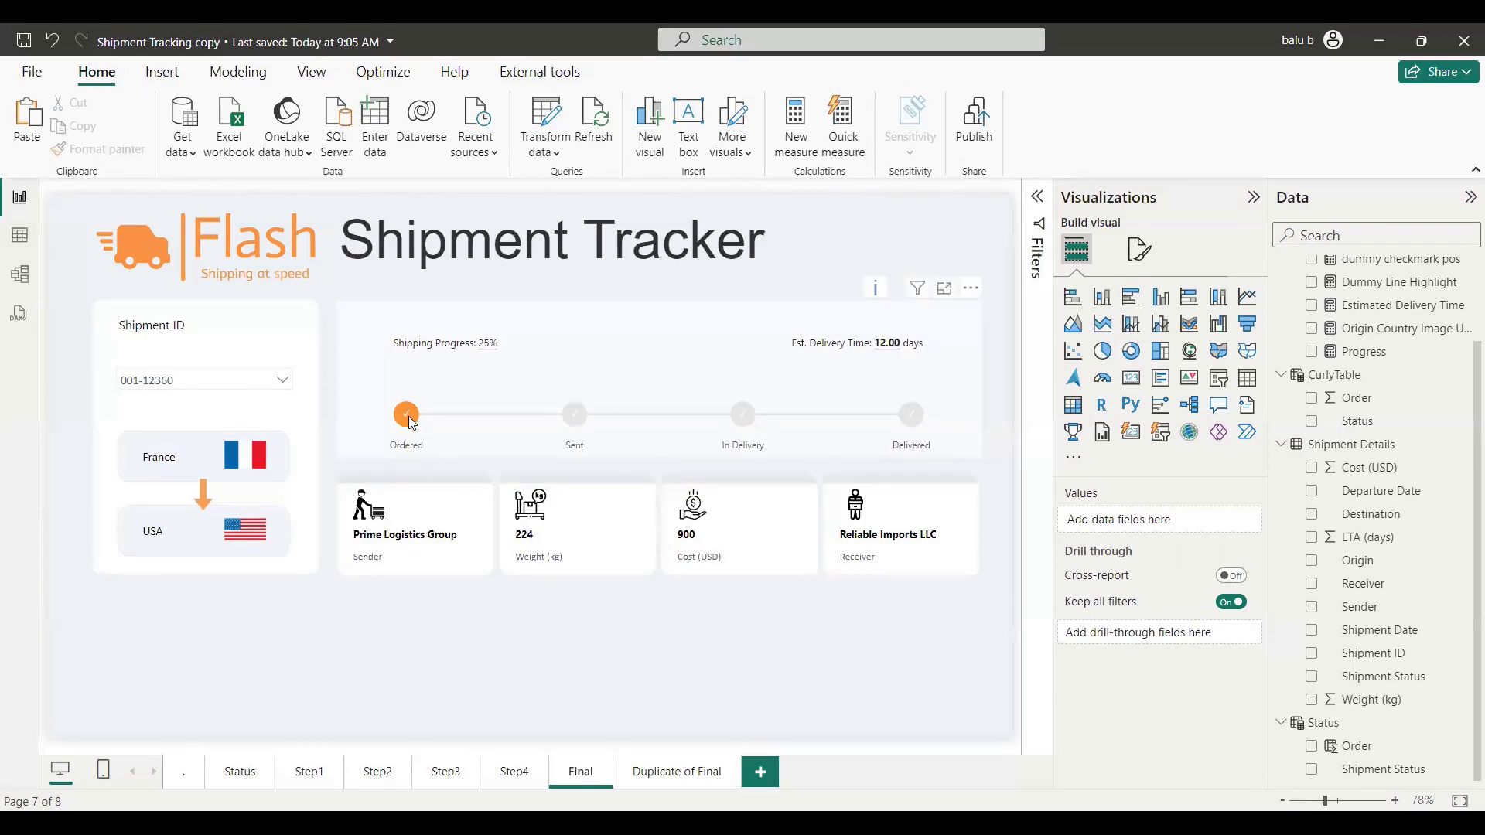
click(245, 381)
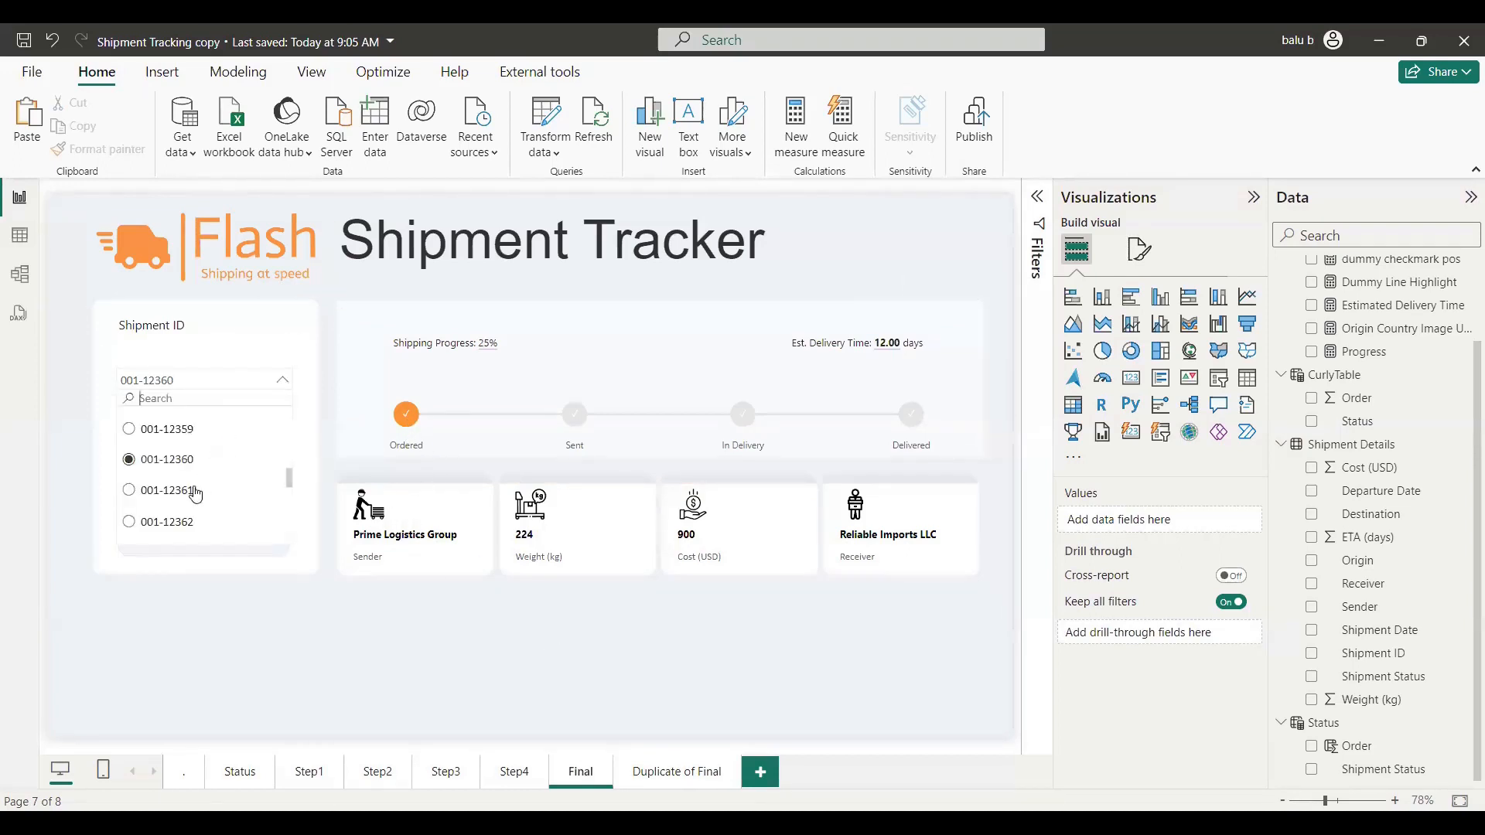
click(154, 495)
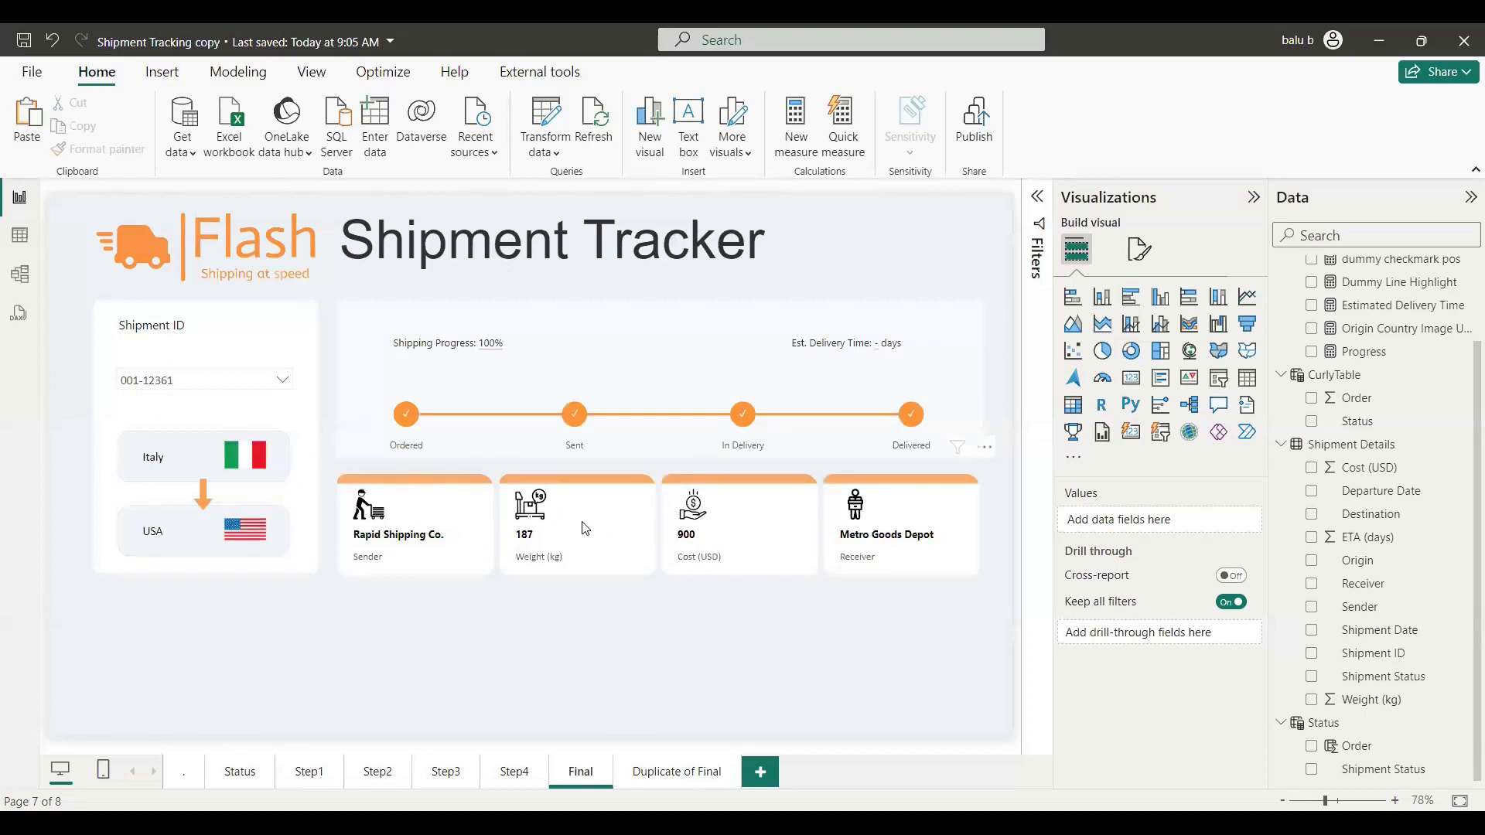